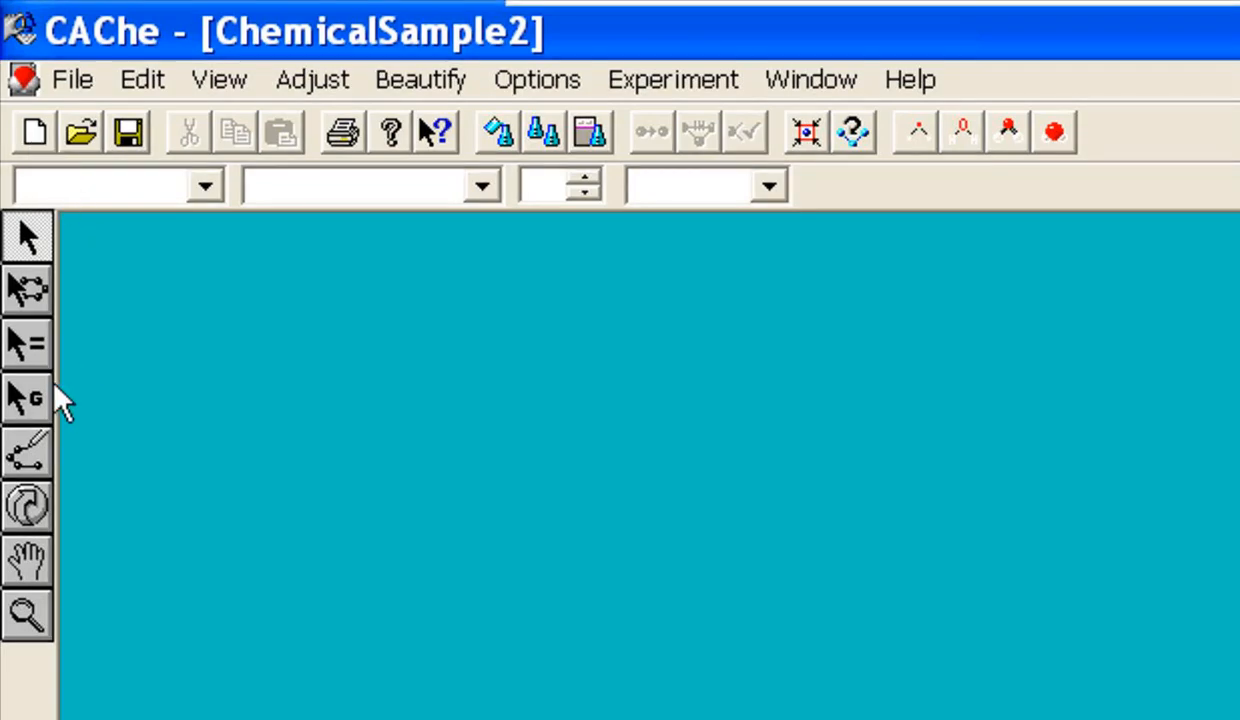
Draw two sp3 tetrahedral carbon atoms joined horizontally by a single bond in the empty workspace.
click(20, 456)
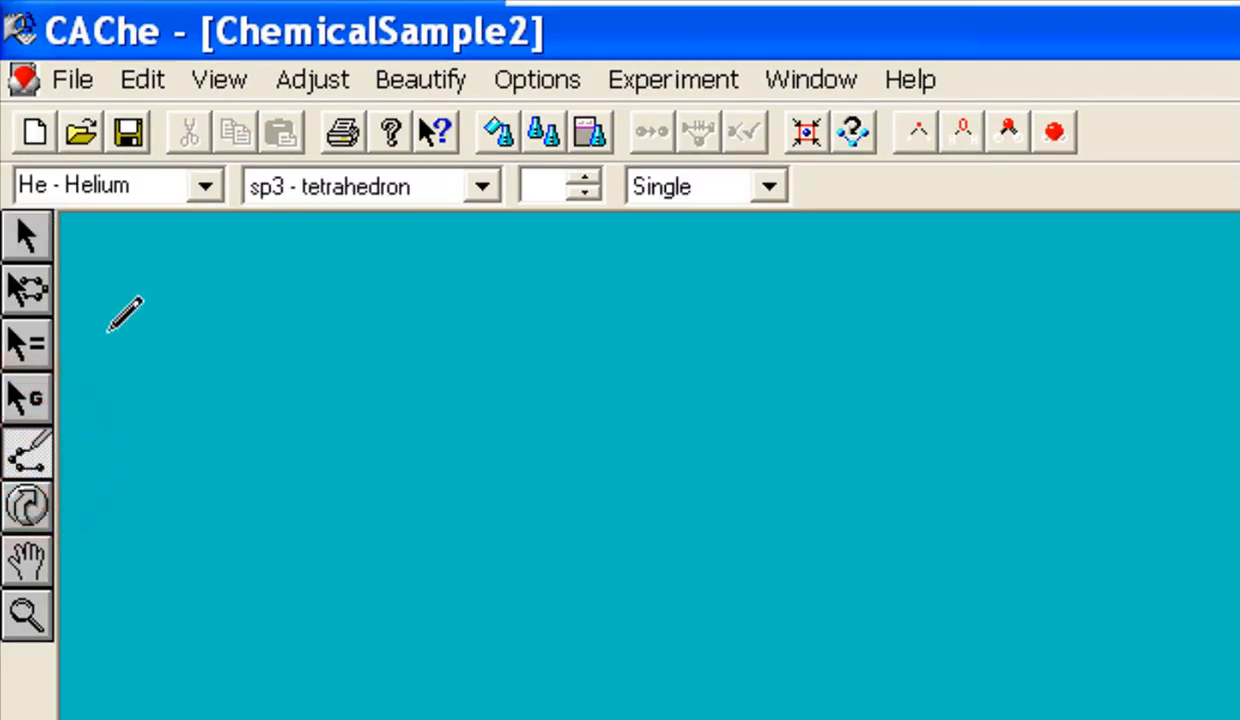
click(205, 187)
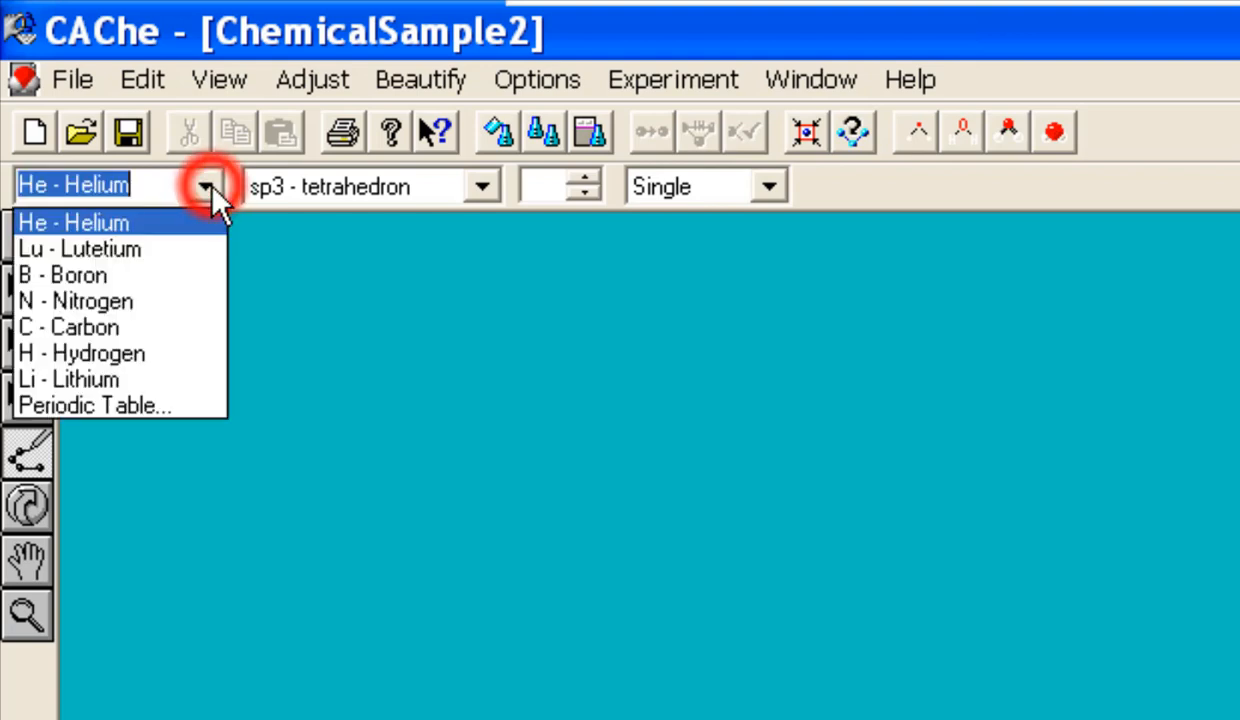
click(130, 326)
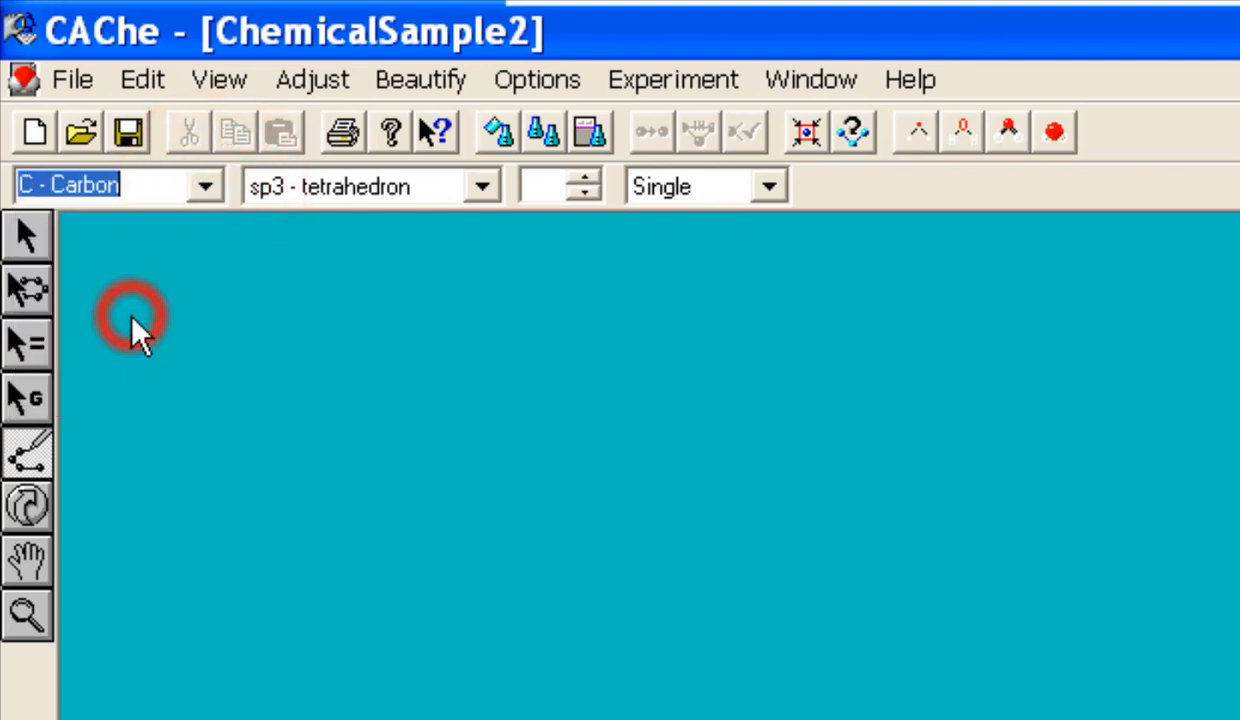
click(481, 188)
click(481, 188)
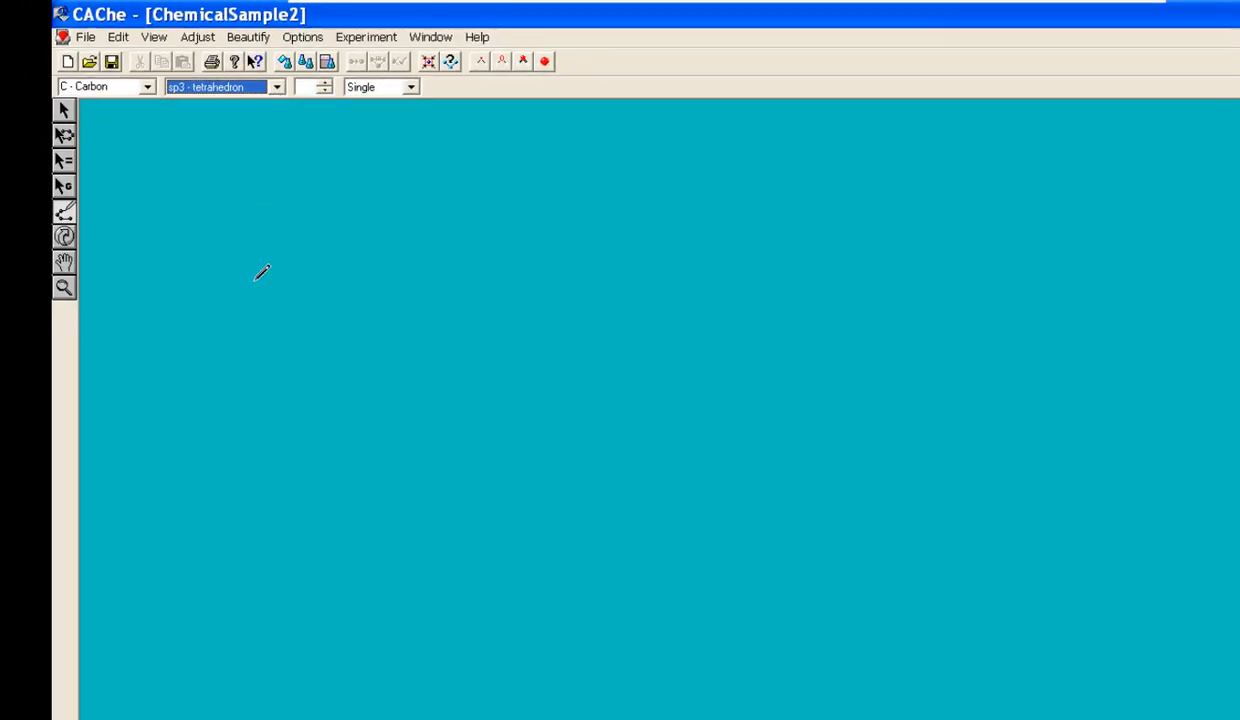
click(391, 394)
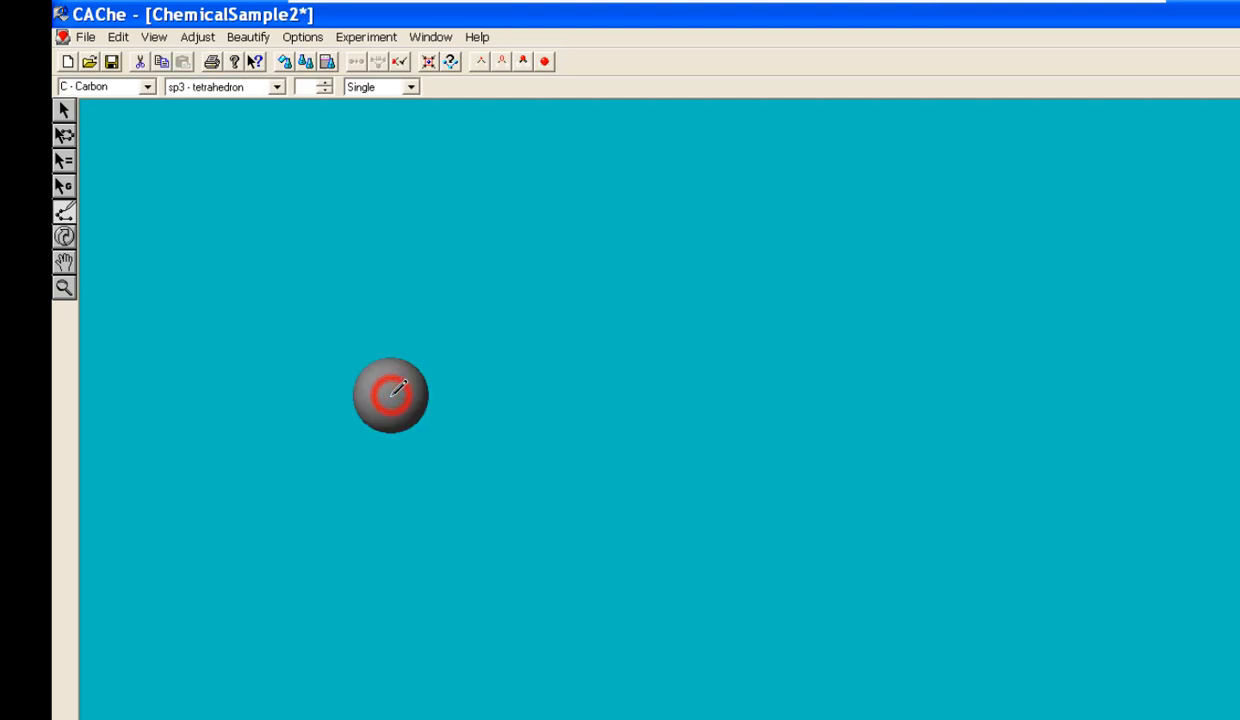
click(577, 383)
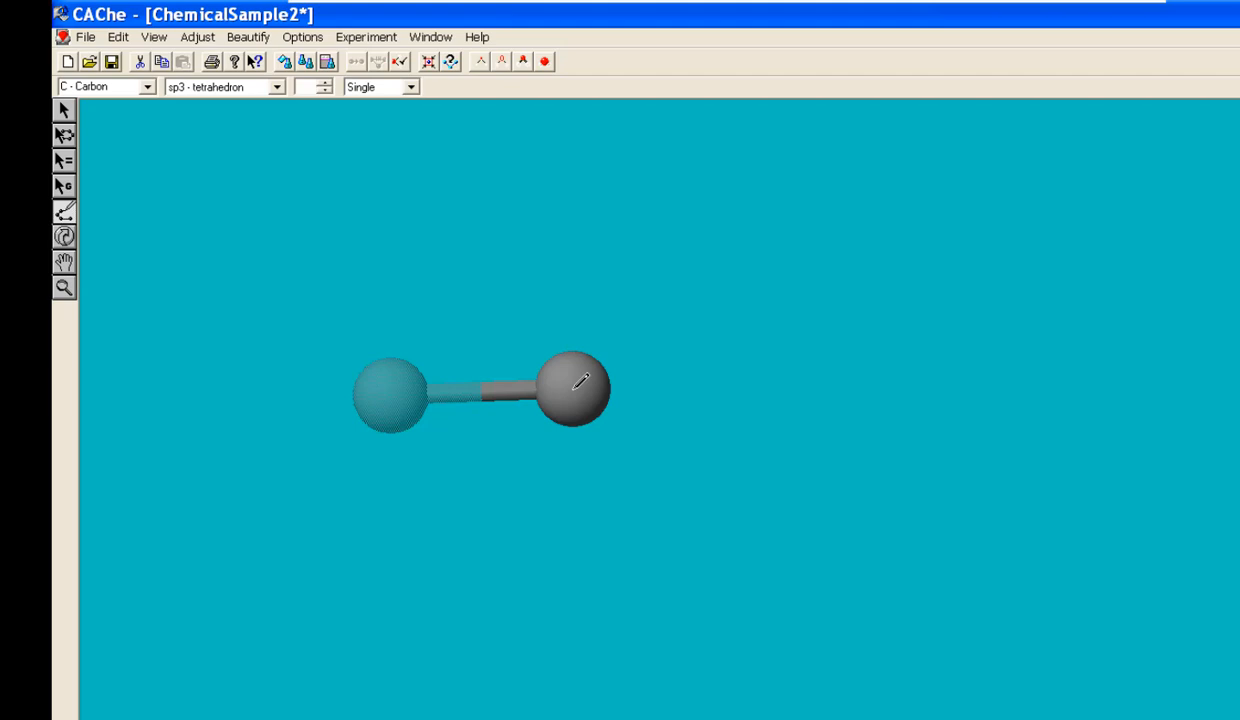
Clear the atom selection and apply comprehensive beautification to the two-carbon chain to make it ethane.
click(64, 110)
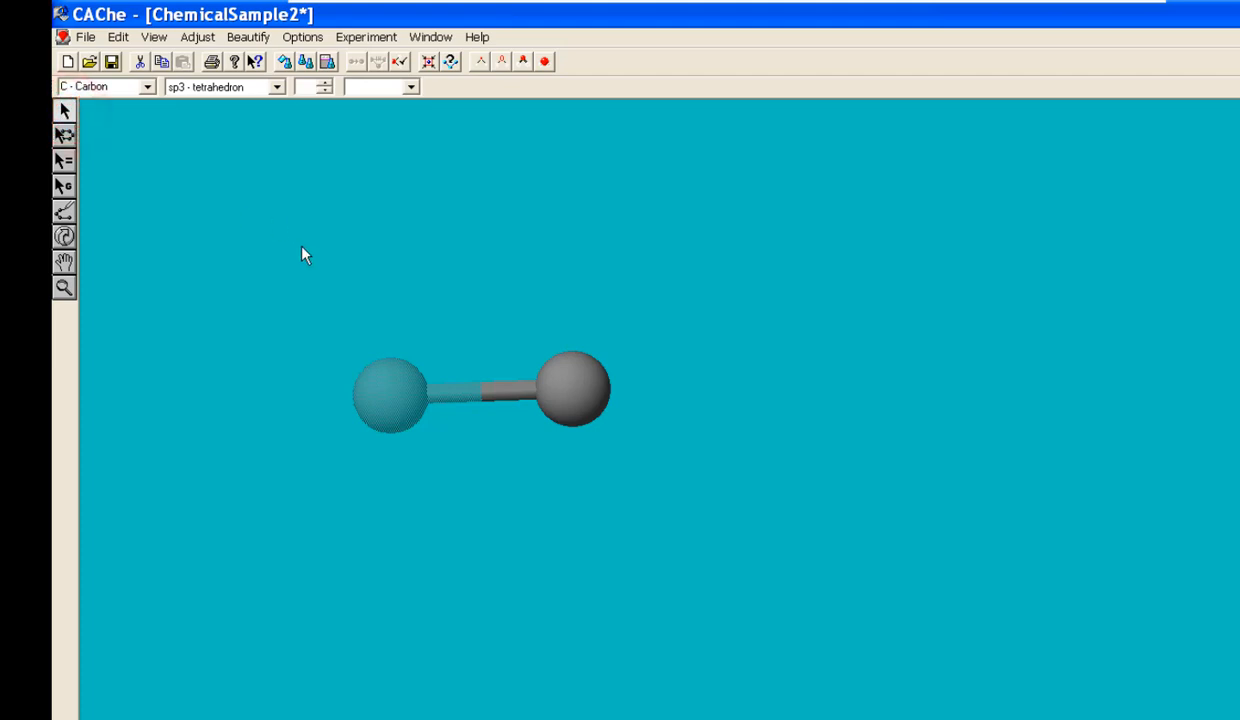
click(287, 272)
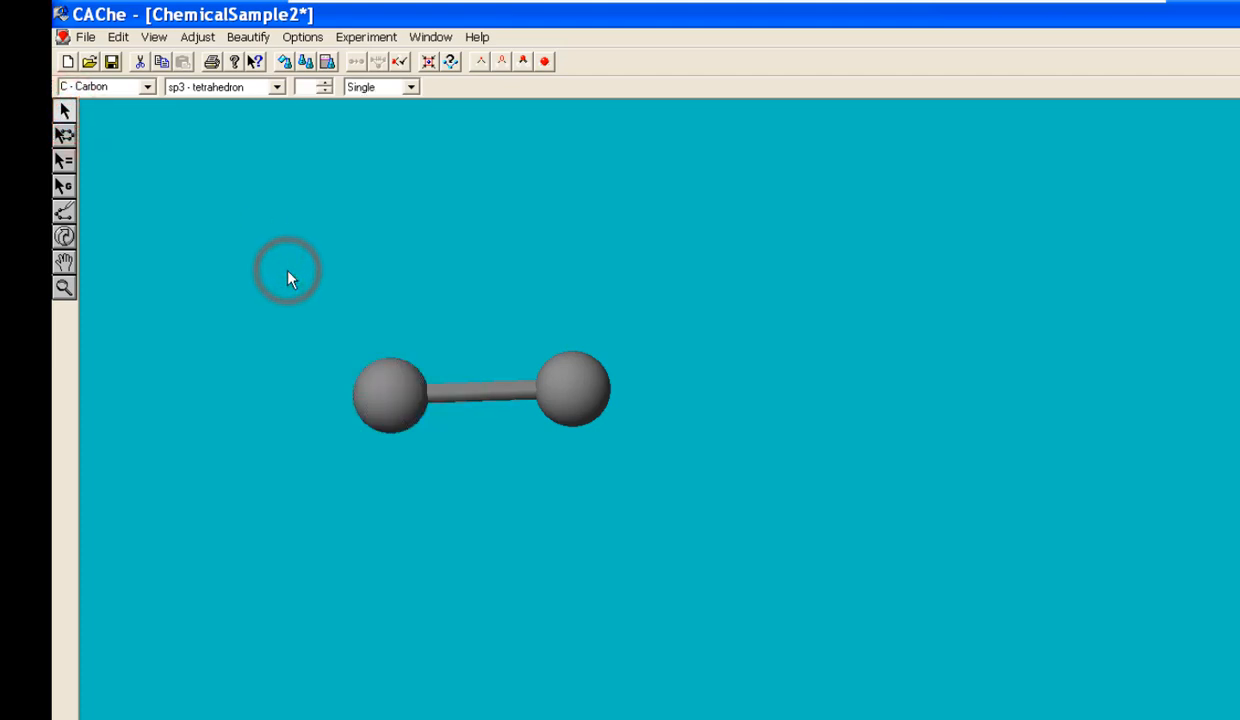
click(250, 37)
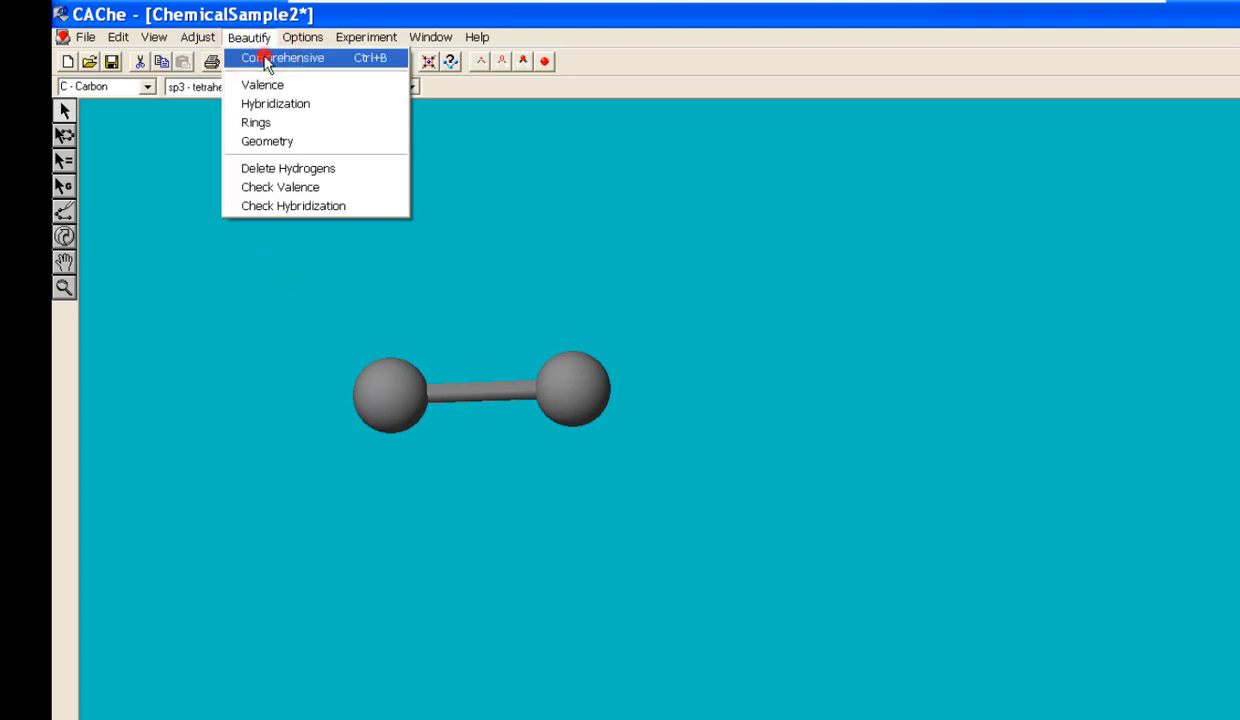
click(265, 59)
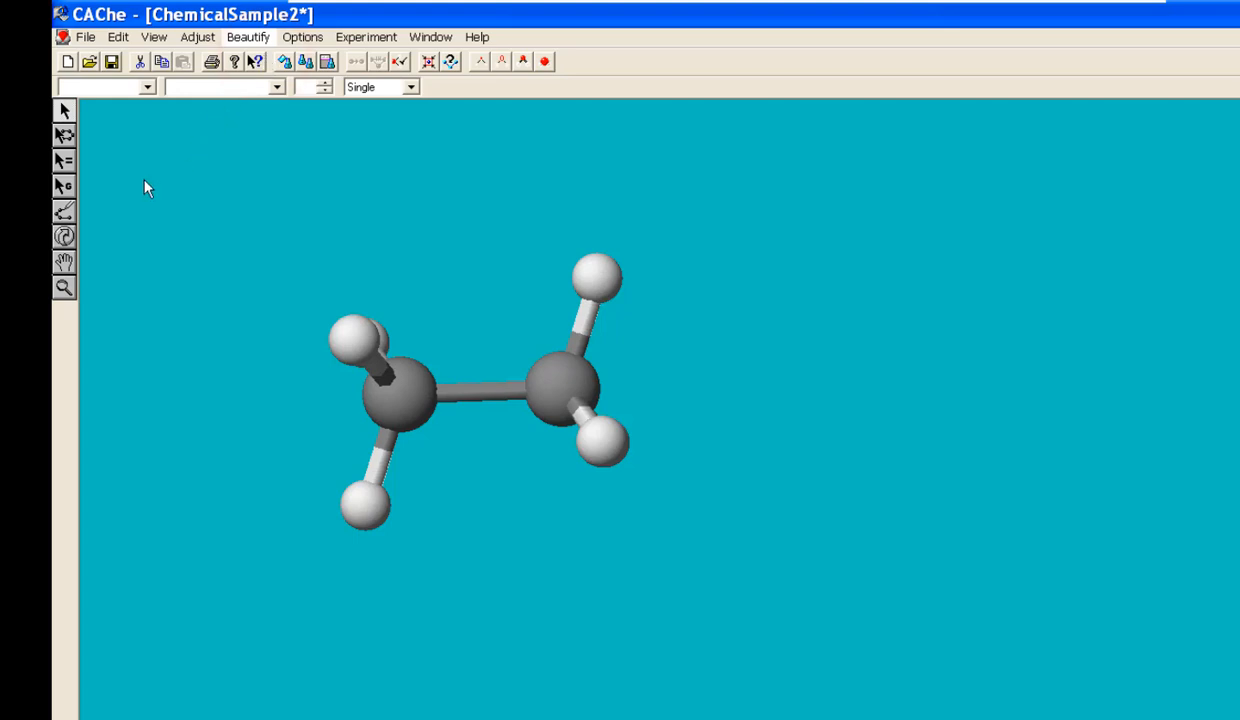
Examine the ethane molecule by moving it, enlarging it and rotating it to look straight along the carbon–carbon bond.
click(65, 262)
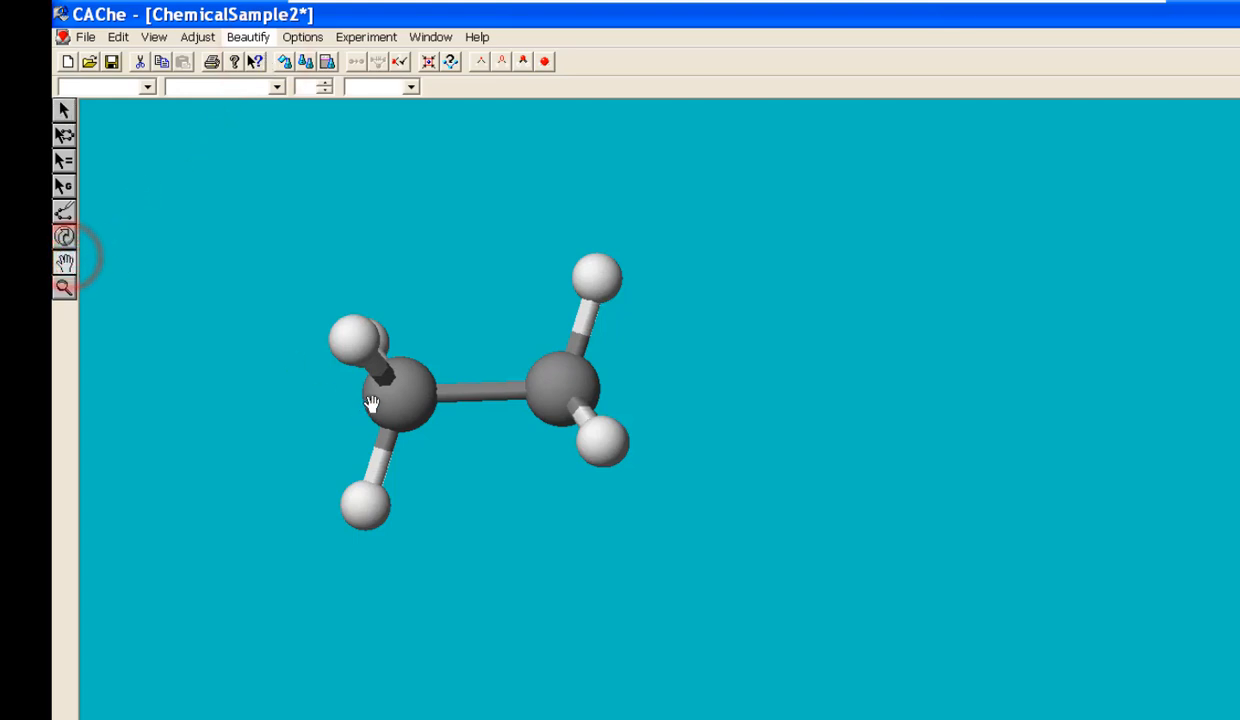
drag(383, 391, 551, 413)
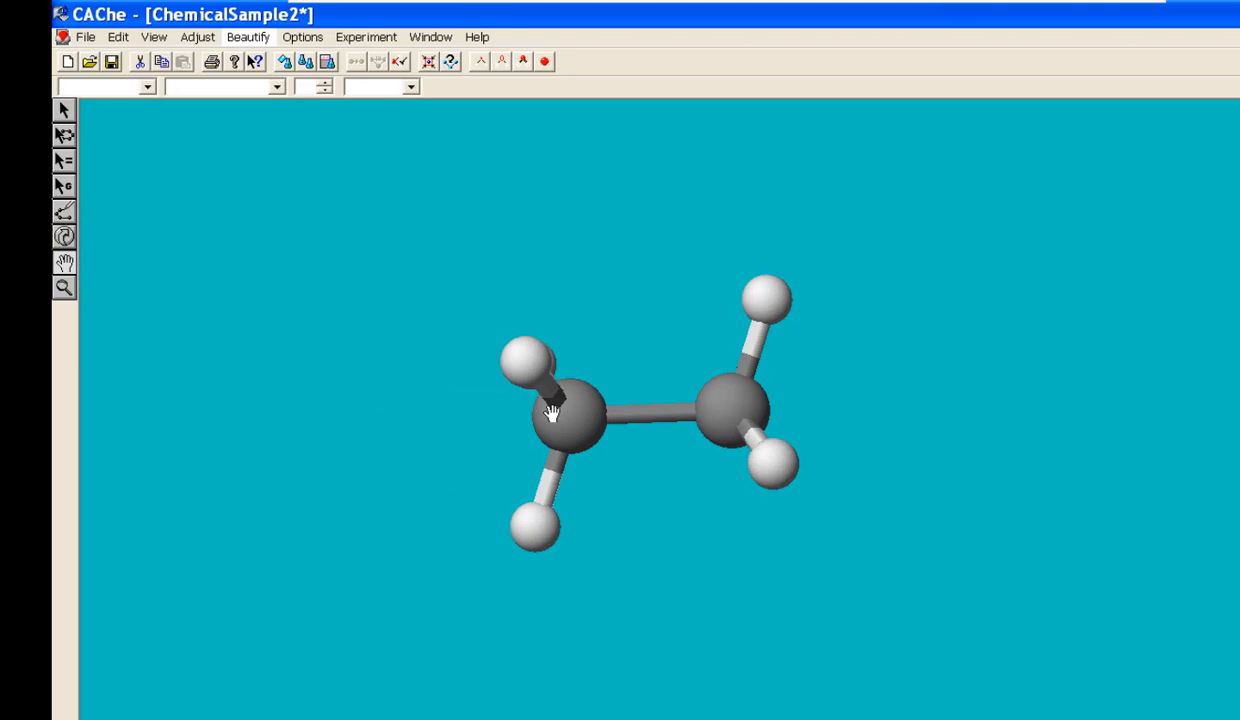
click(64, 288)
drag(421, 288, 443, 202)
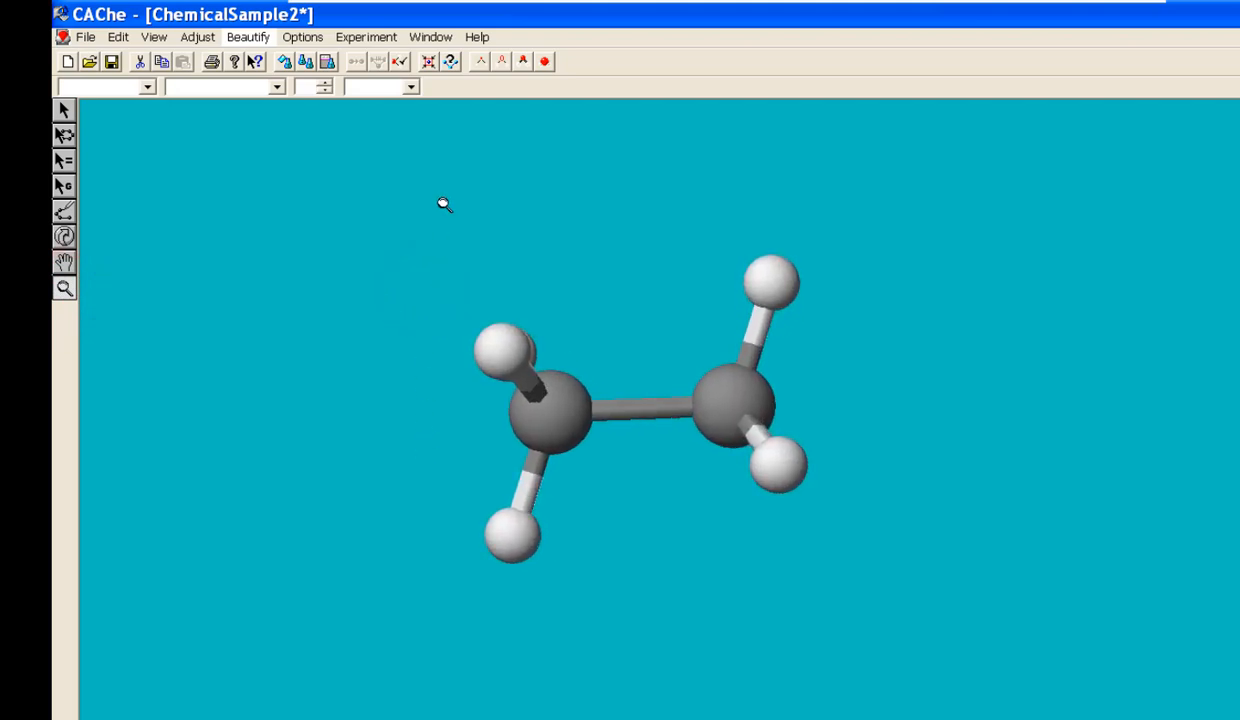
click(63, 236)
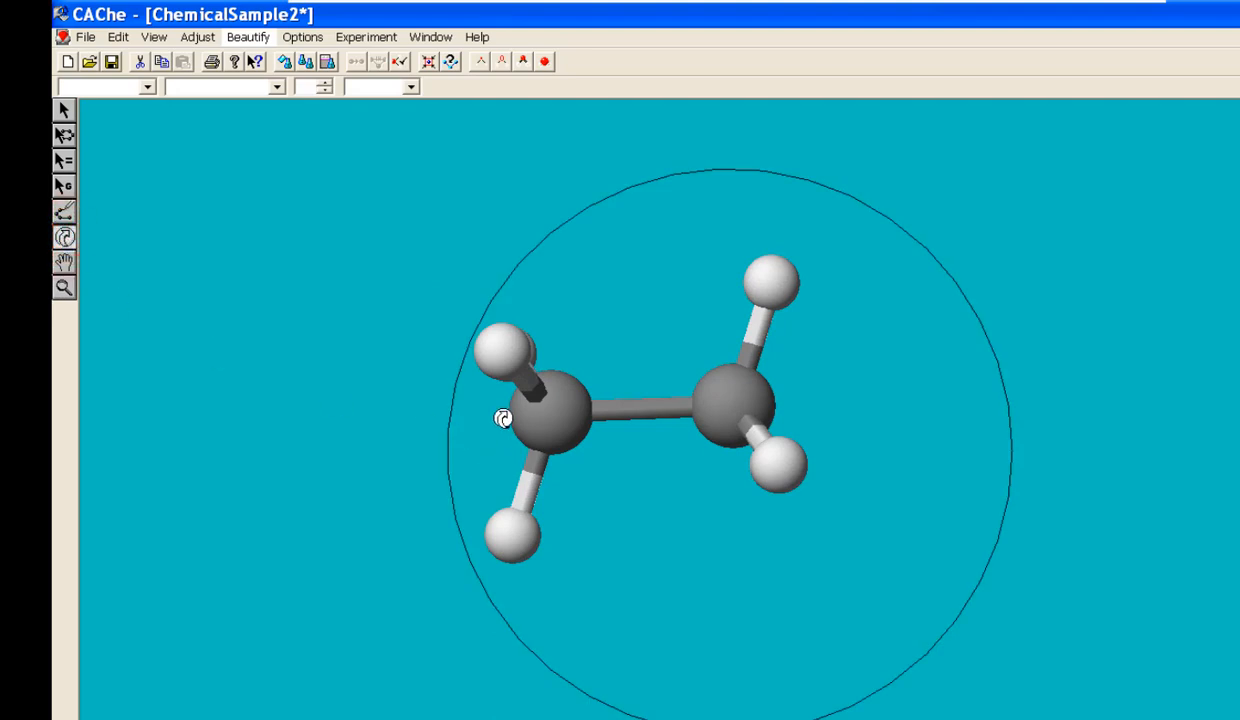
drag(503, 418, 892, 436)
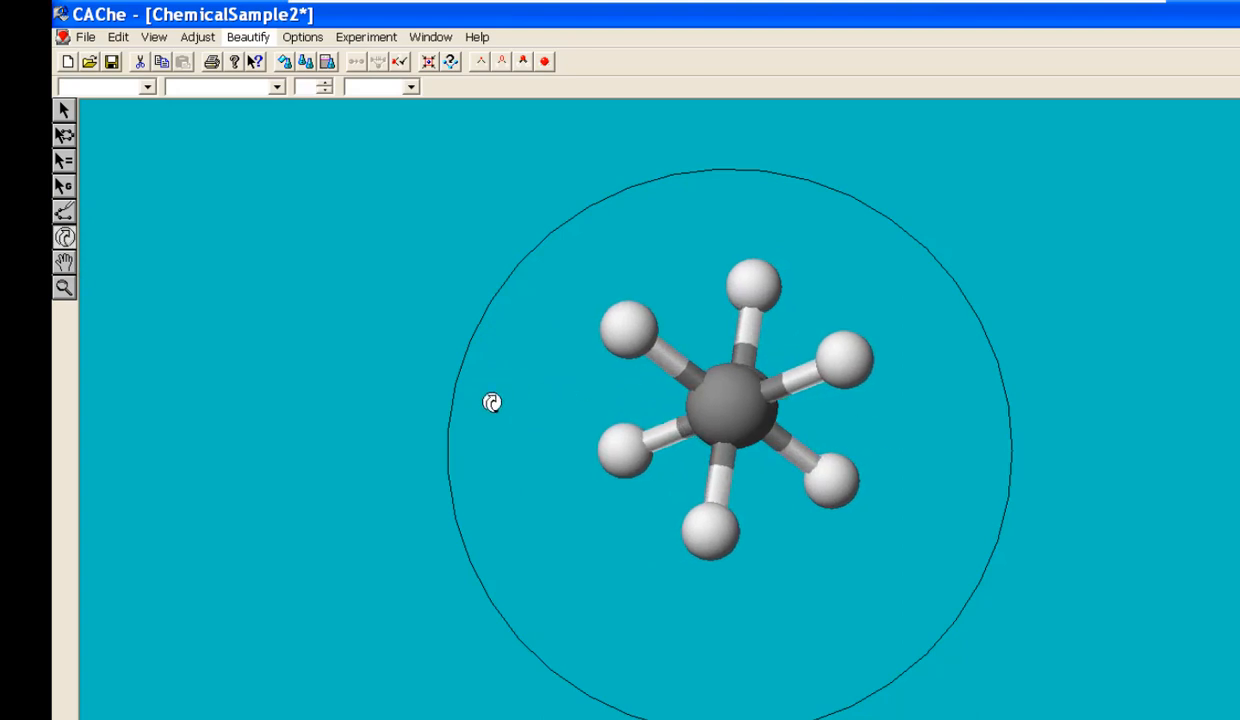
drag(452, 392, 465, 432)
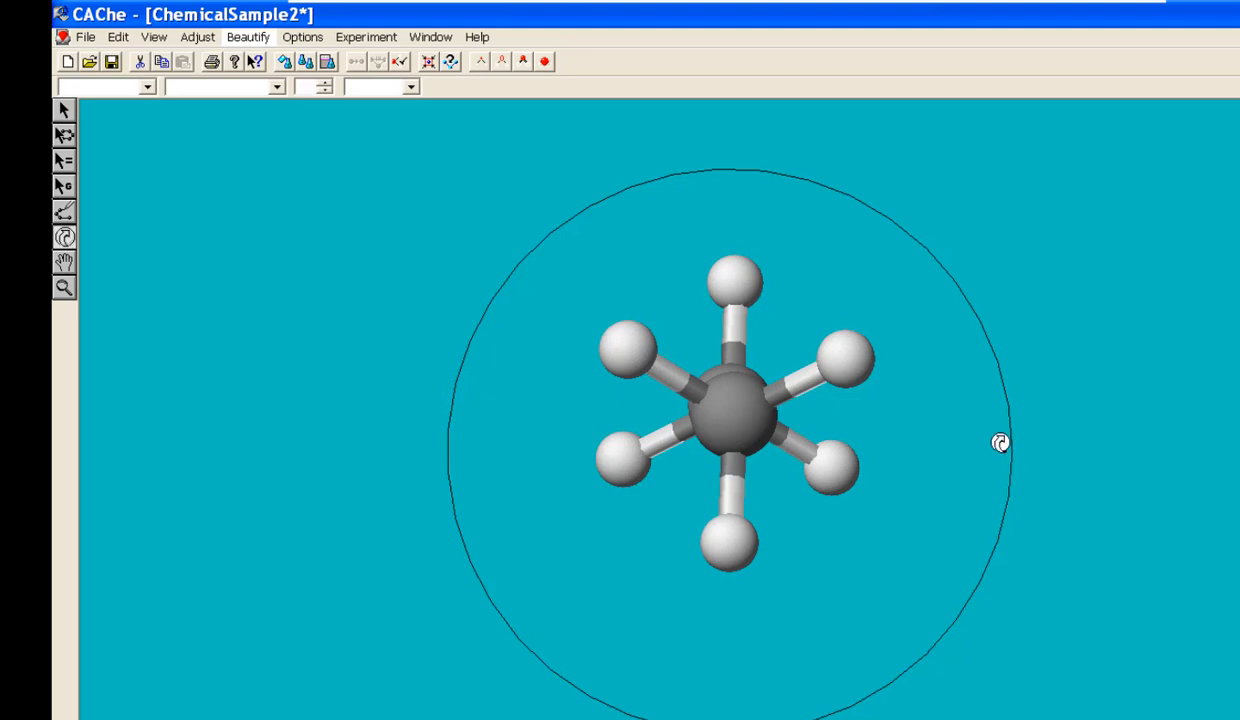
mouse_move(1002, 440)
mouse_down()
mouse_move(678, 487)
mouse_move(999, 436)
mouse_up()
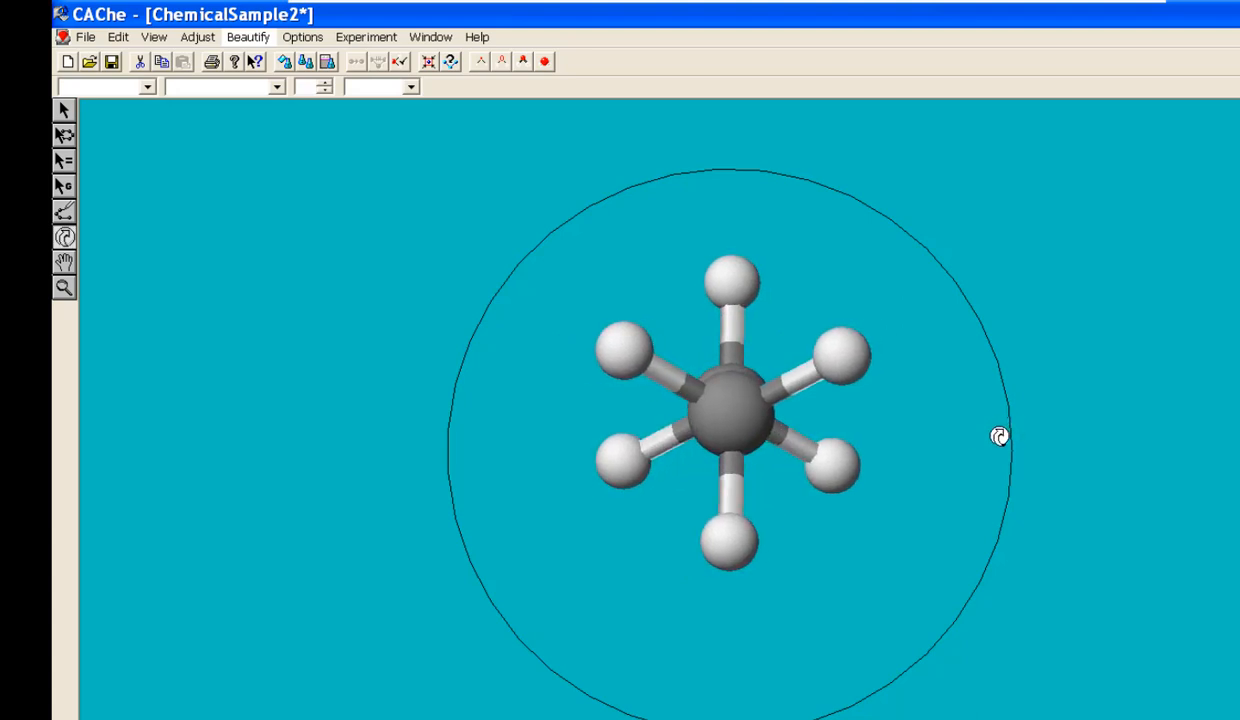
click(65, 112)
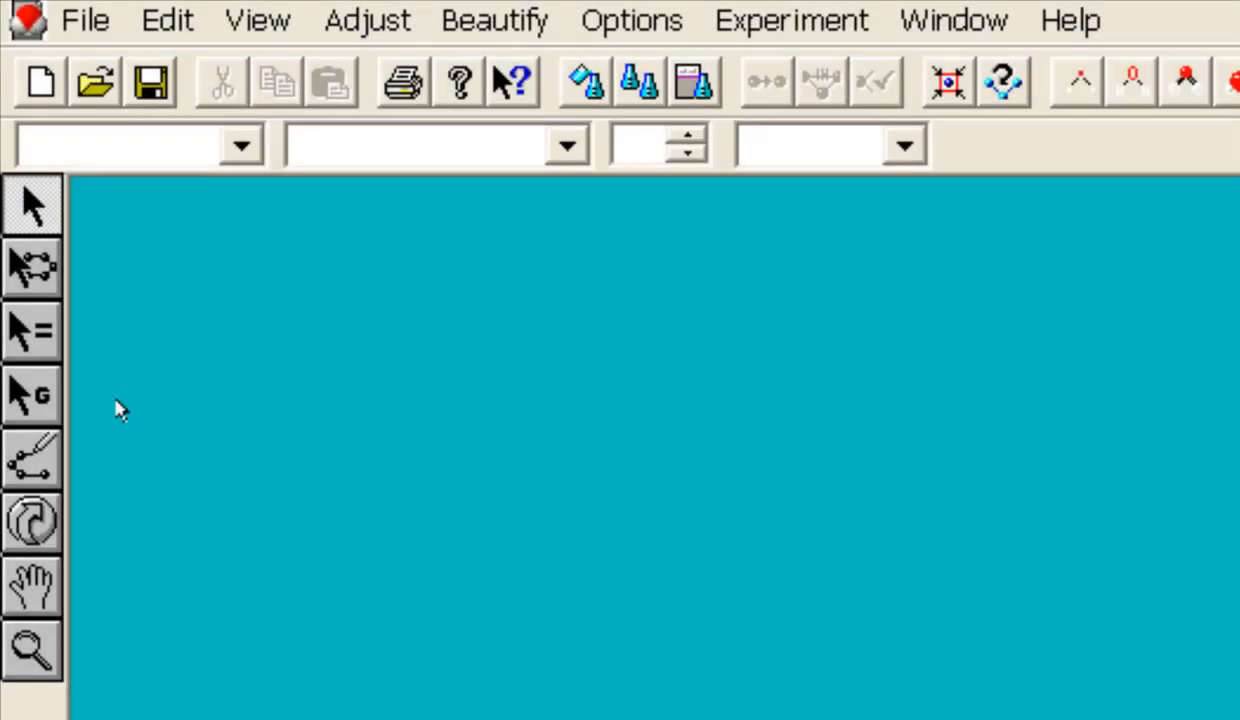
Draw a zigzag chain of four sp3 tetrahedral carbon atoms connected by single bonds in the empty workspace.
click(40, 453)
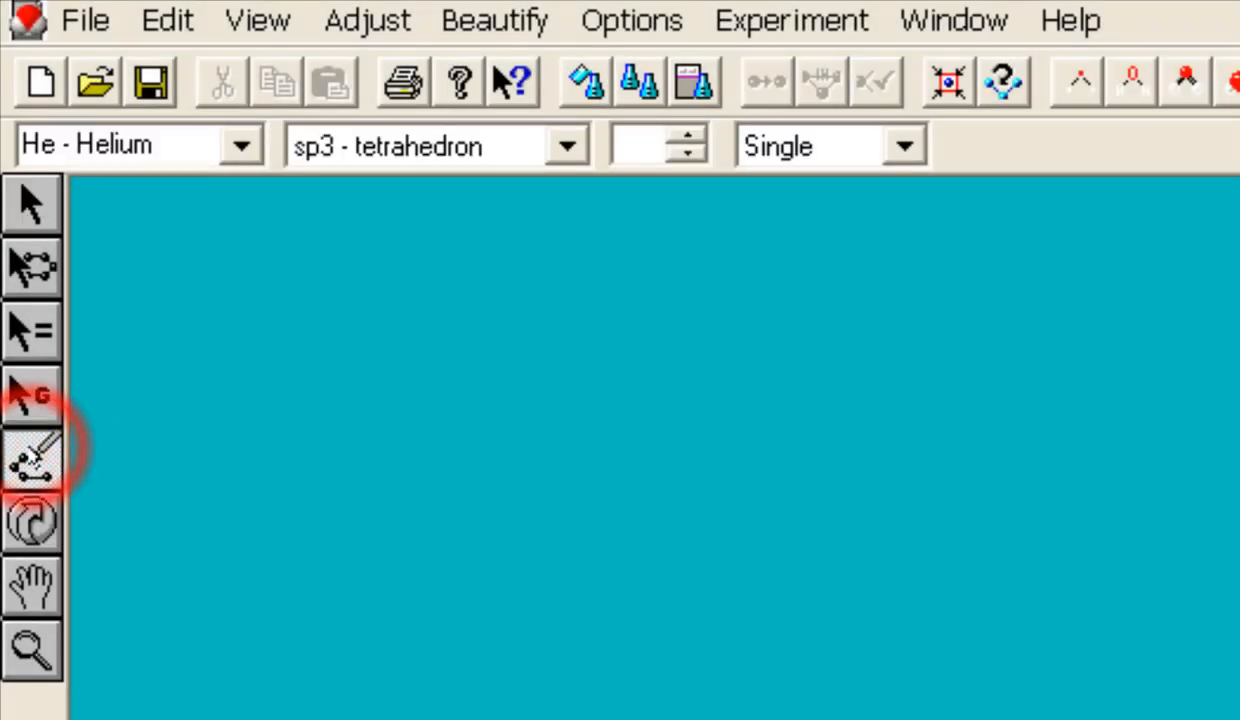
click(246, 144)
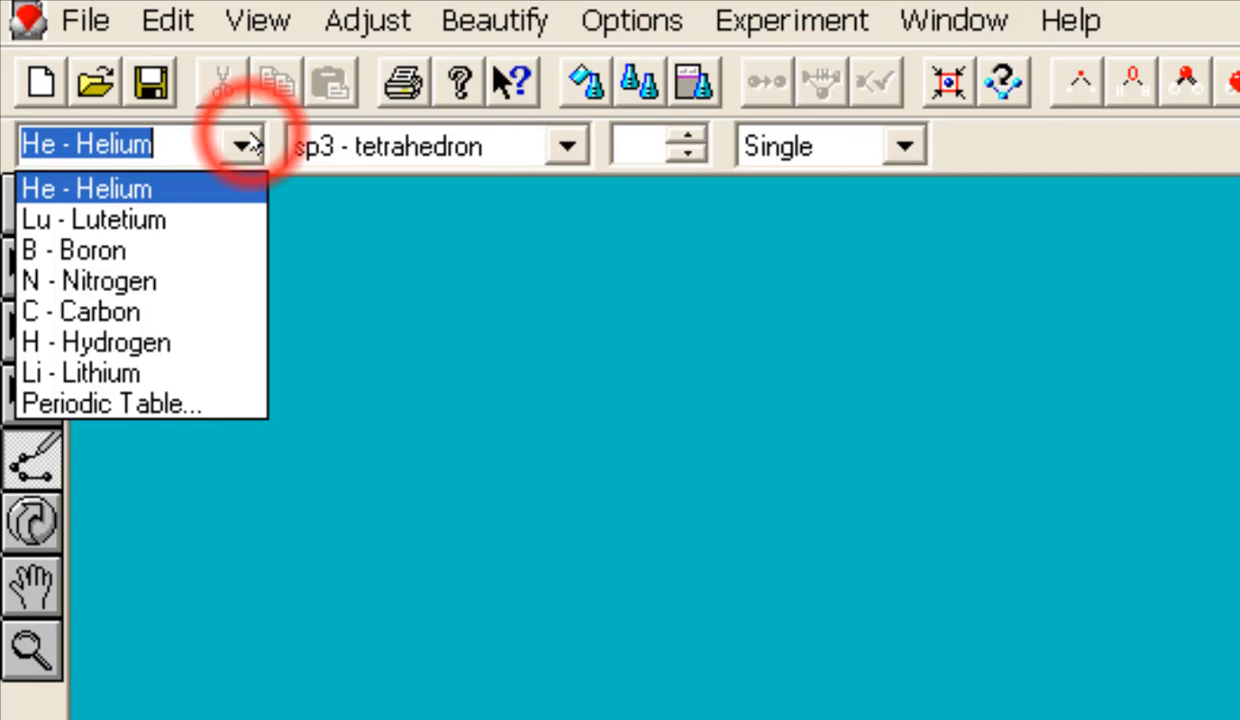
click(155, 313)
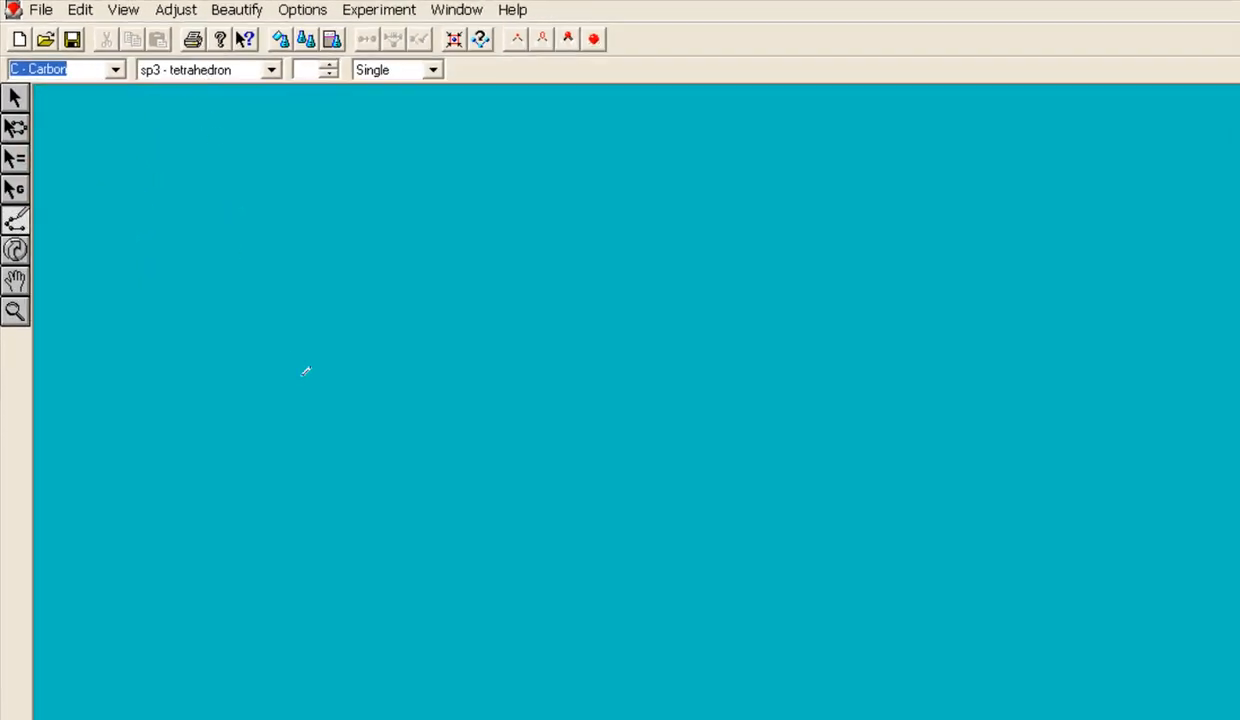
click(373, 447)
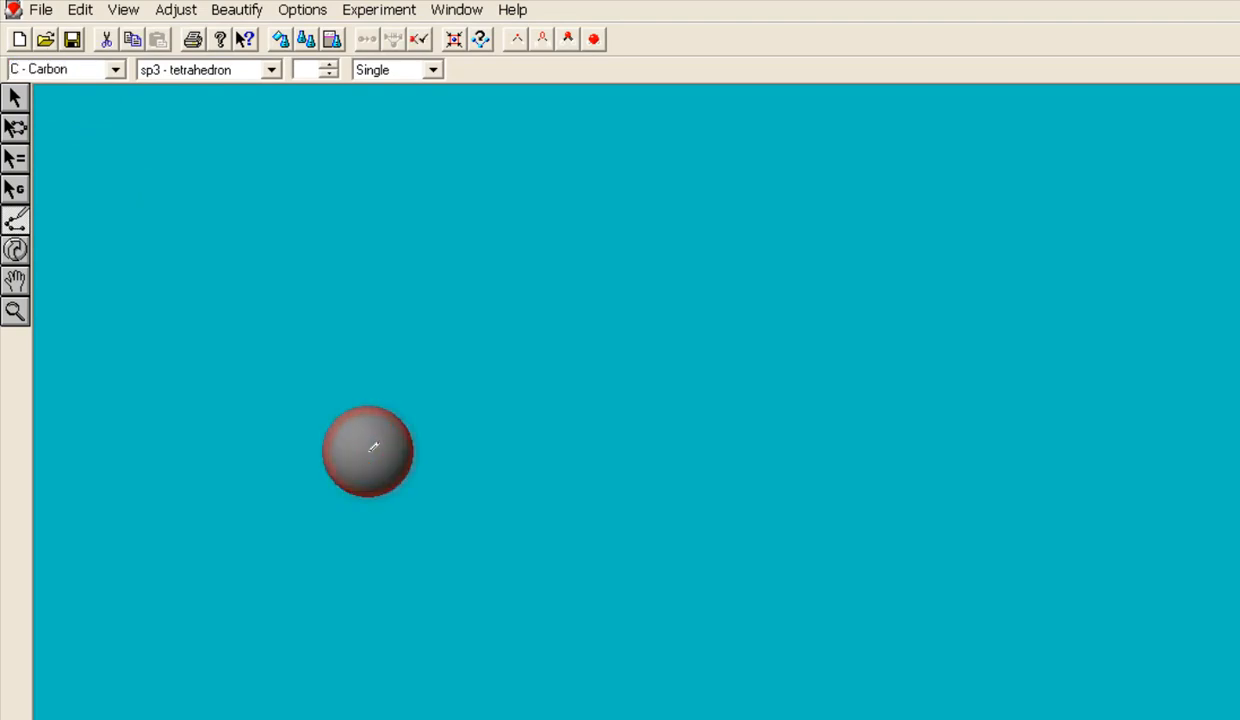
mouse_move(373, 447)
mouse_down()
mouse_move(527, 335)
mouse_move(655, 431)
mouse_up()
drag(688, 389, 790, 303)
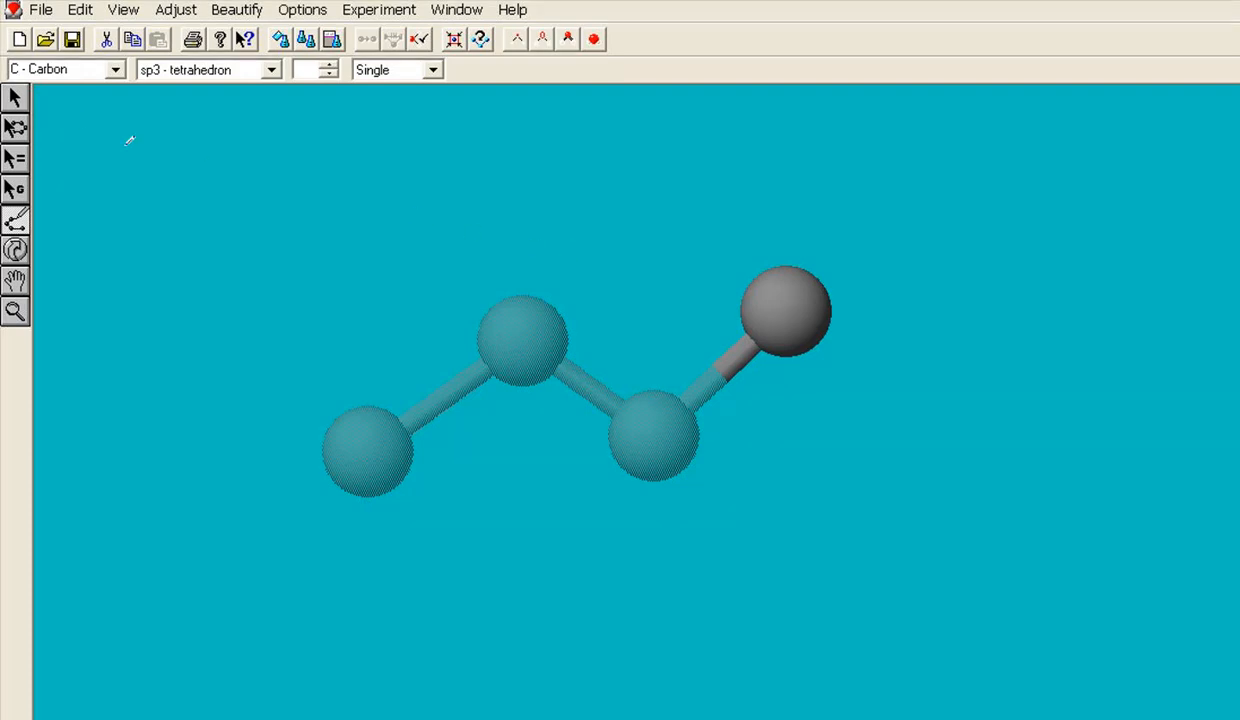
Clear the atom selection and apply comprehensive beautification to the four-carbon chain to make it butane.
click(15, 98)
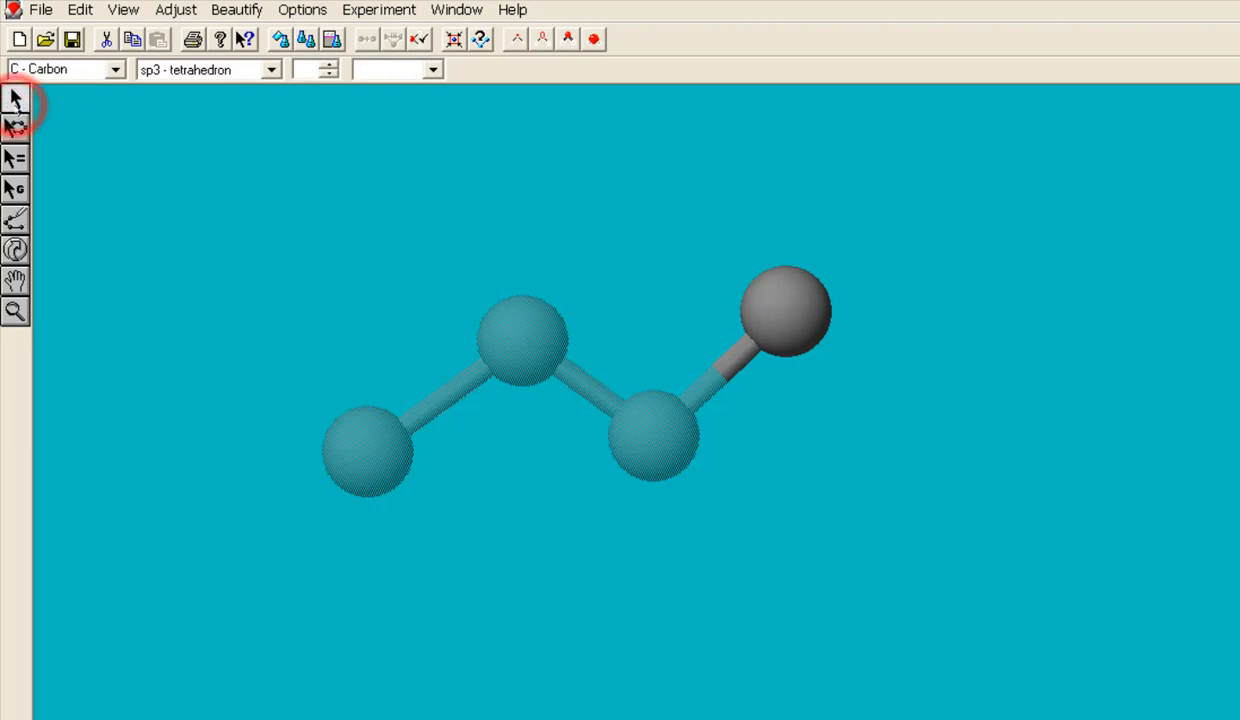
click(226, 228)
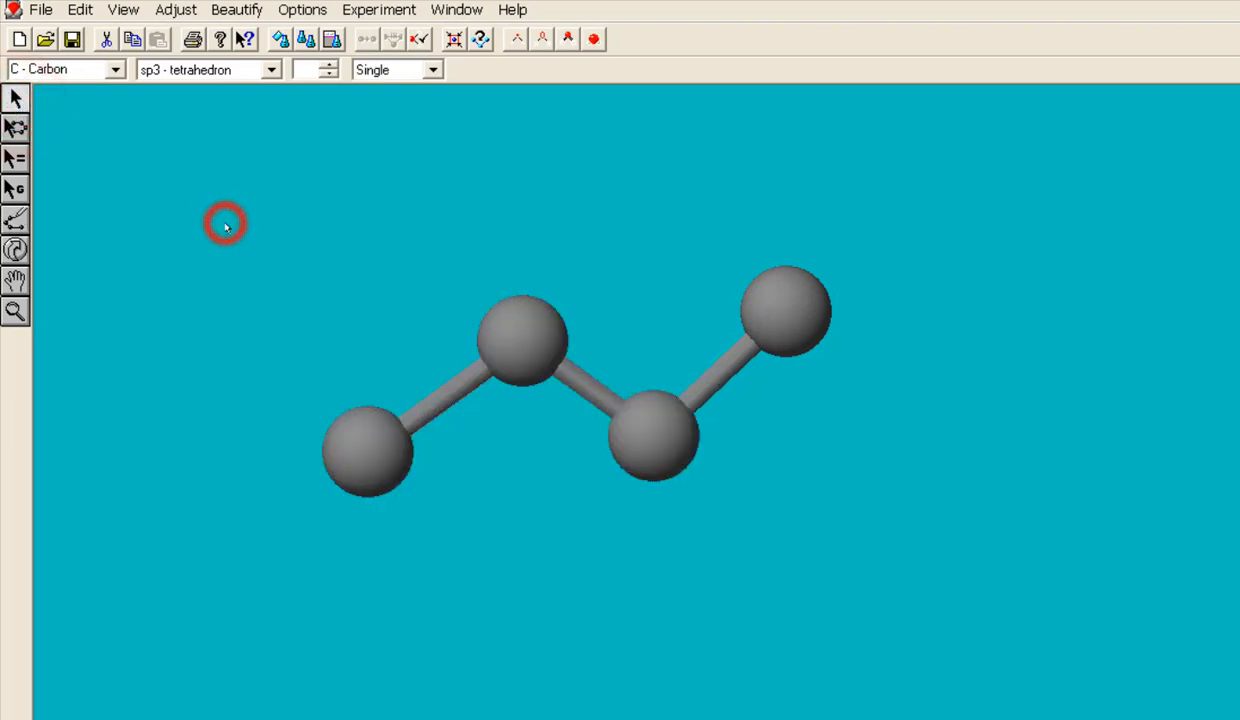
click(238, 12)
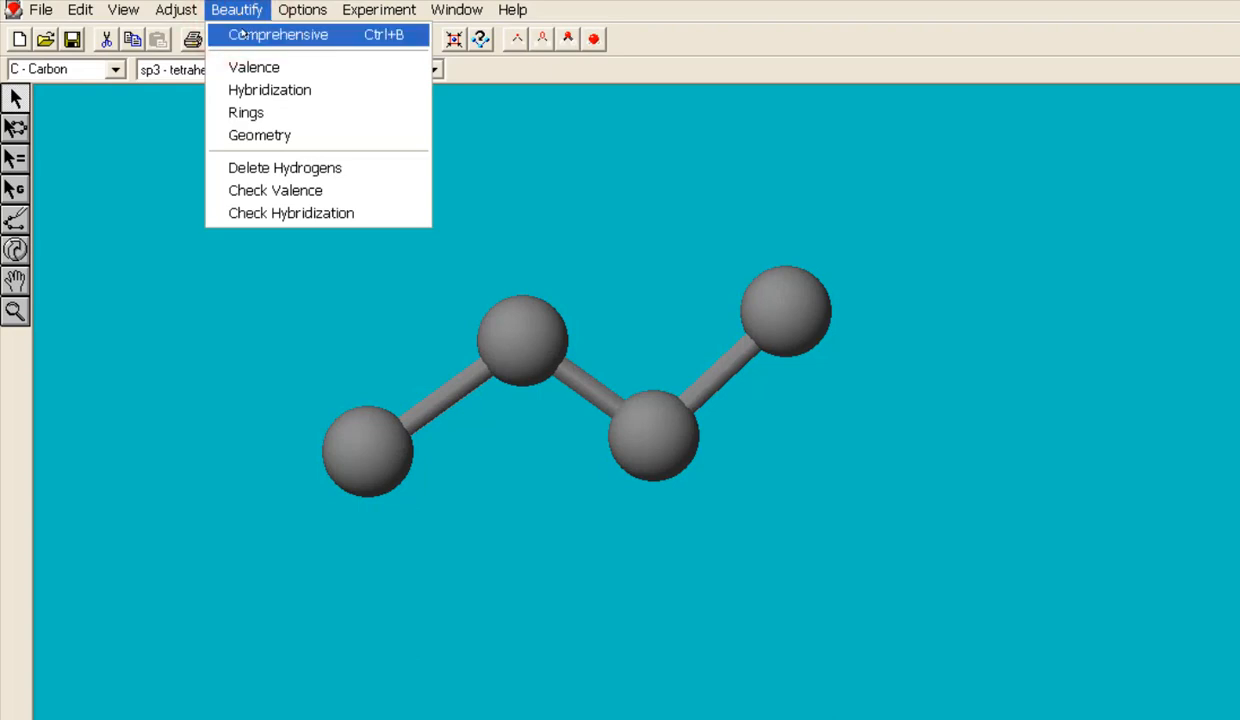
click(243, 35)
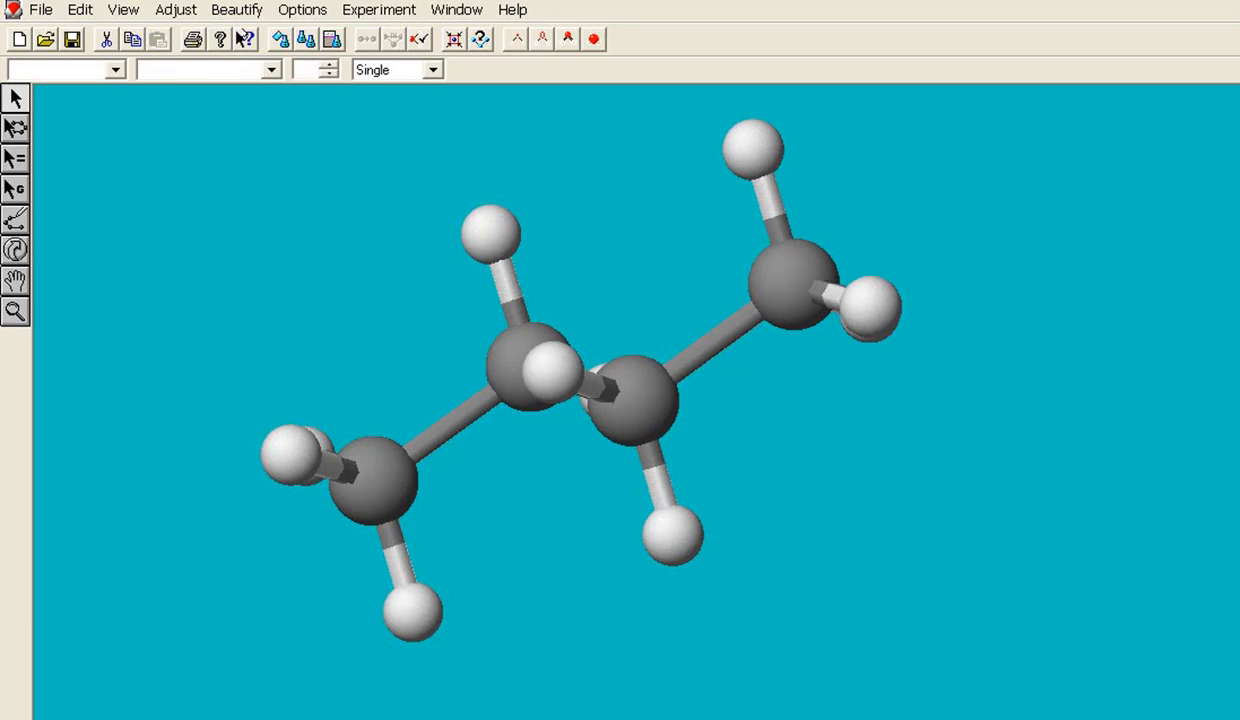
Select the four carbon atoms of the butane chain in order from one end to the other.
click(15, 250)
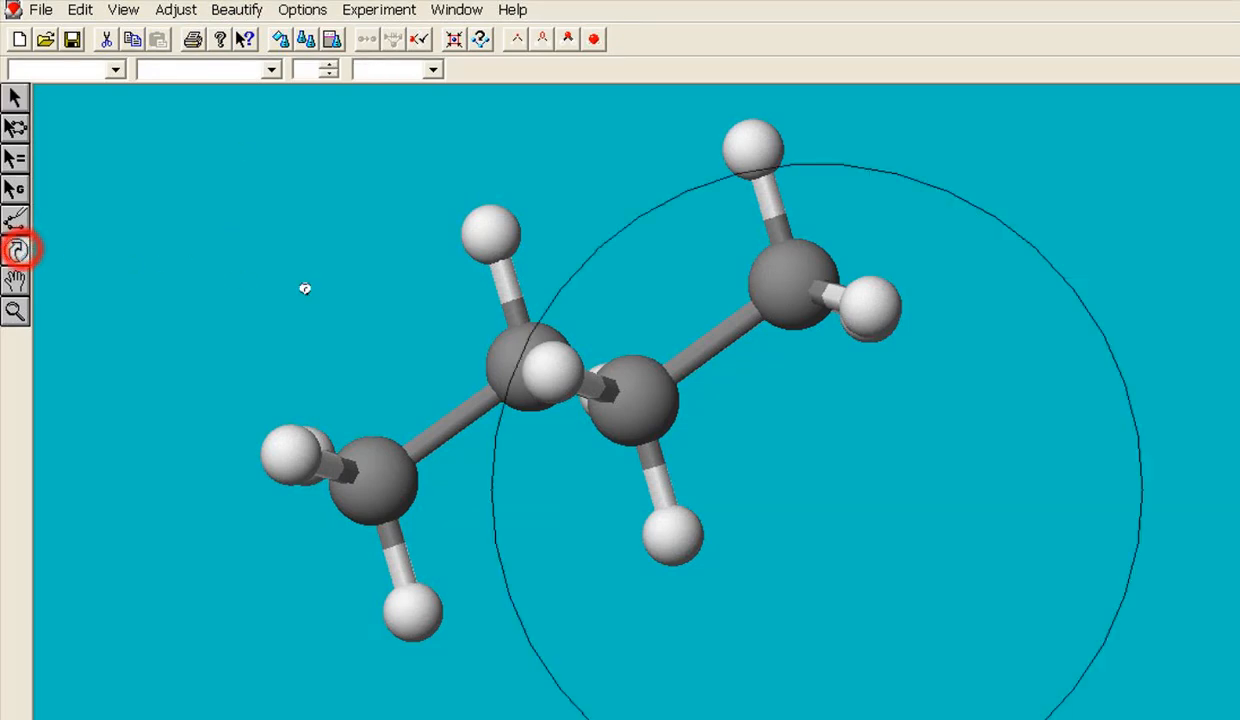
mouse_move(816, 463)
mouse_down()
mouse_move(966, 551)
mouse_move(1100, 602)
mouse_move(1154, 421)
mouse_up()
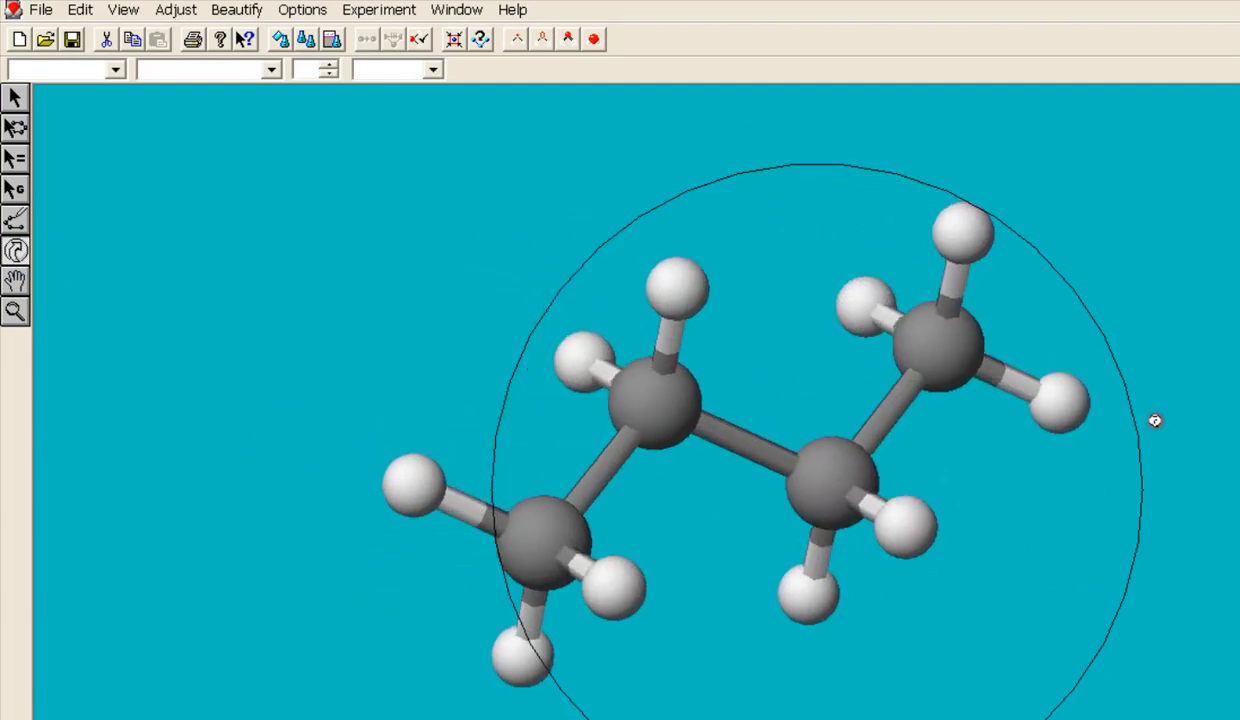
click(1154, 421)
mouse_move(519, 626)
mouse_down()
mouse_move(493, 587)
mouse_move(497, 490)
mouse_up()
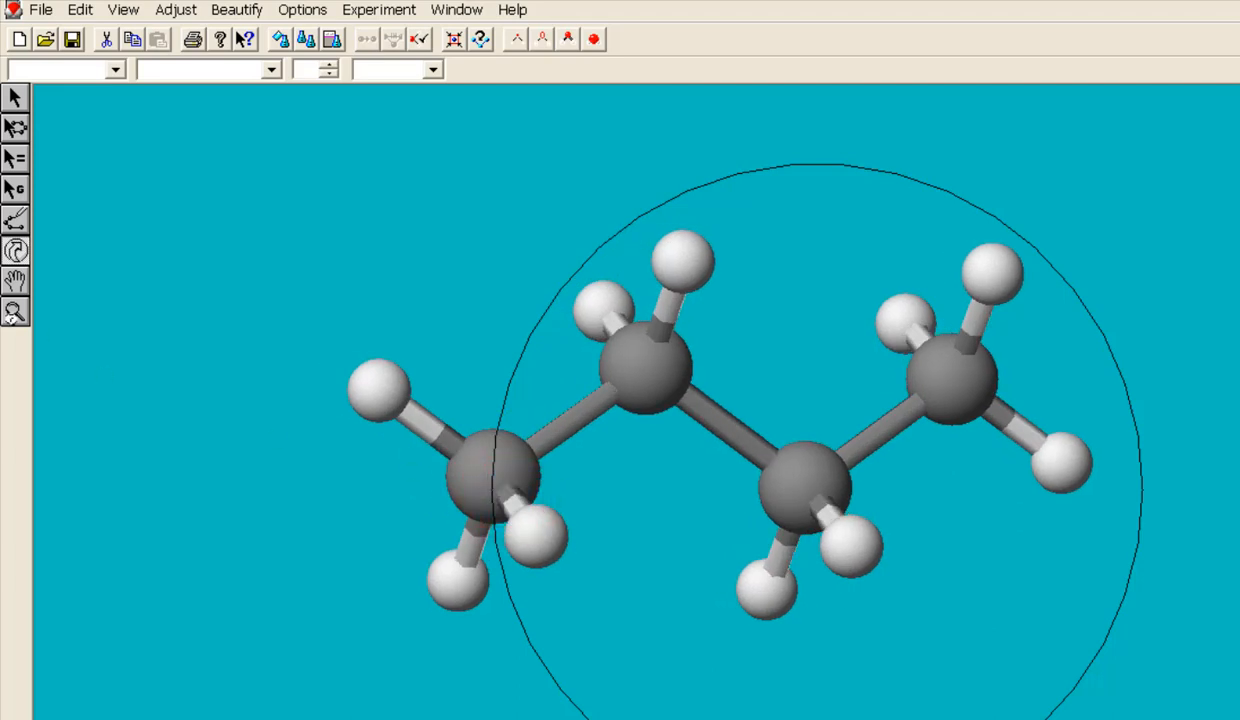
click(17, 97)
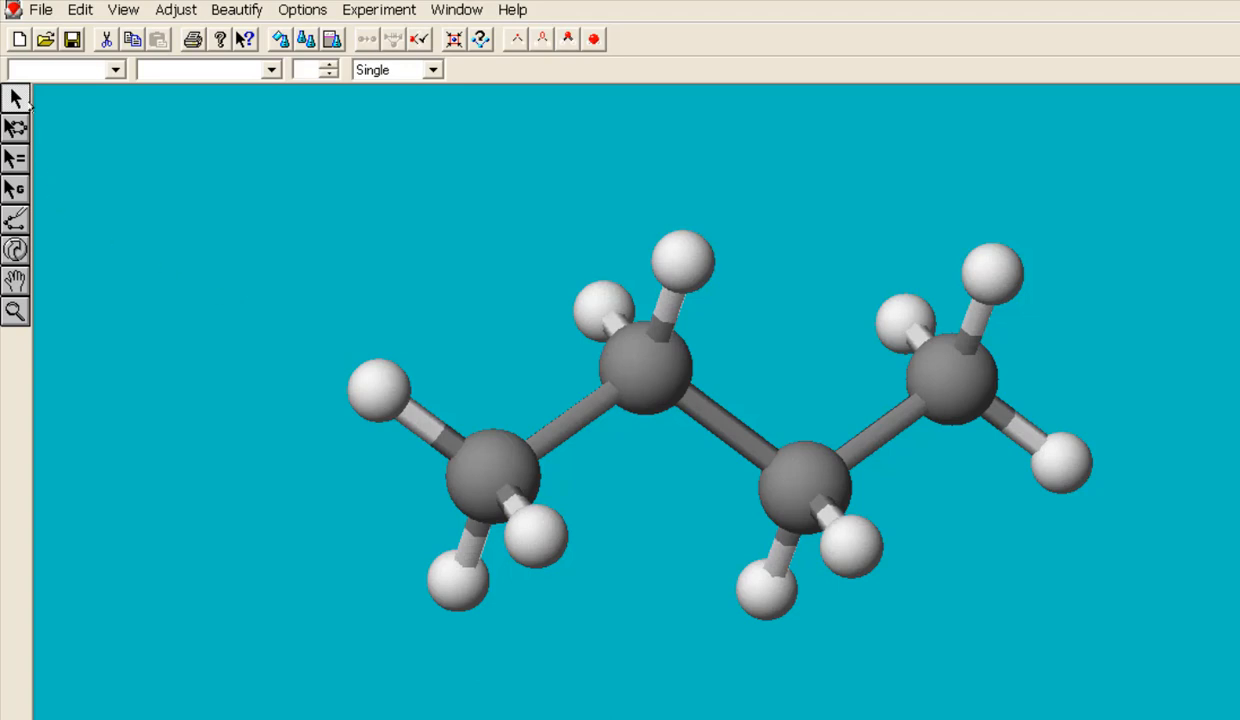
click(490, 469)
shift+click(664, 366)
shift+click(804, 474)
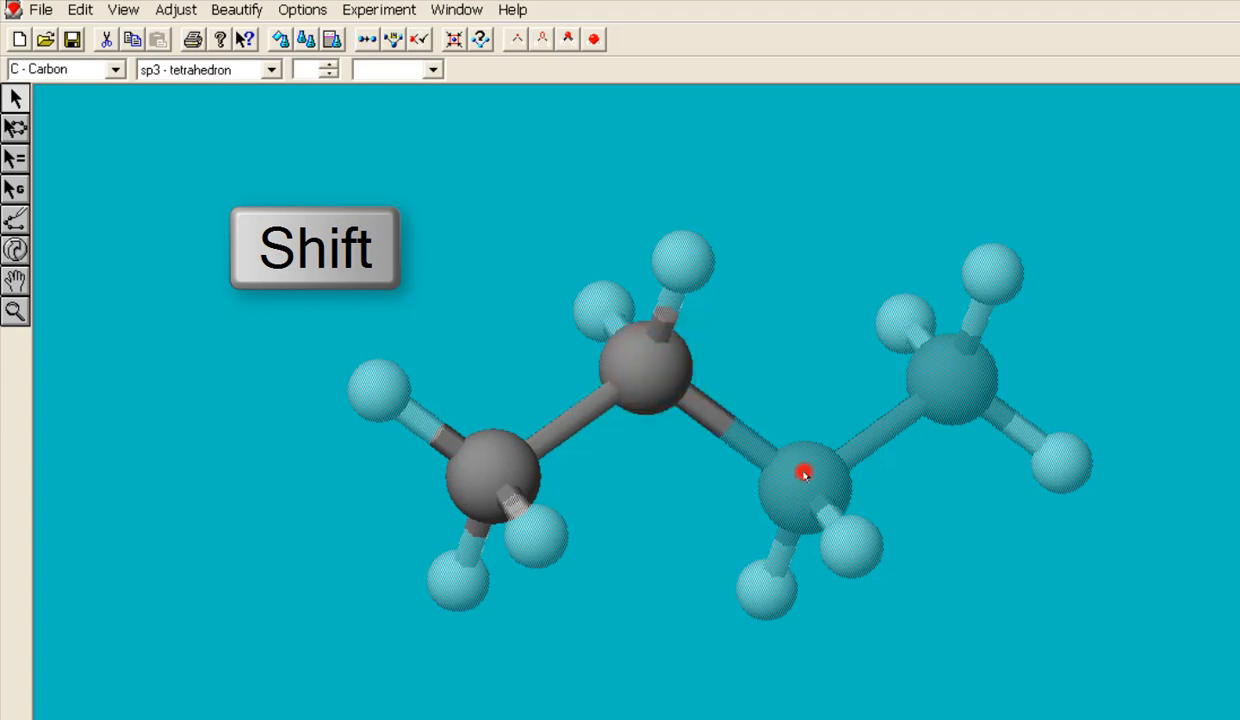
shift+click(942, 389)
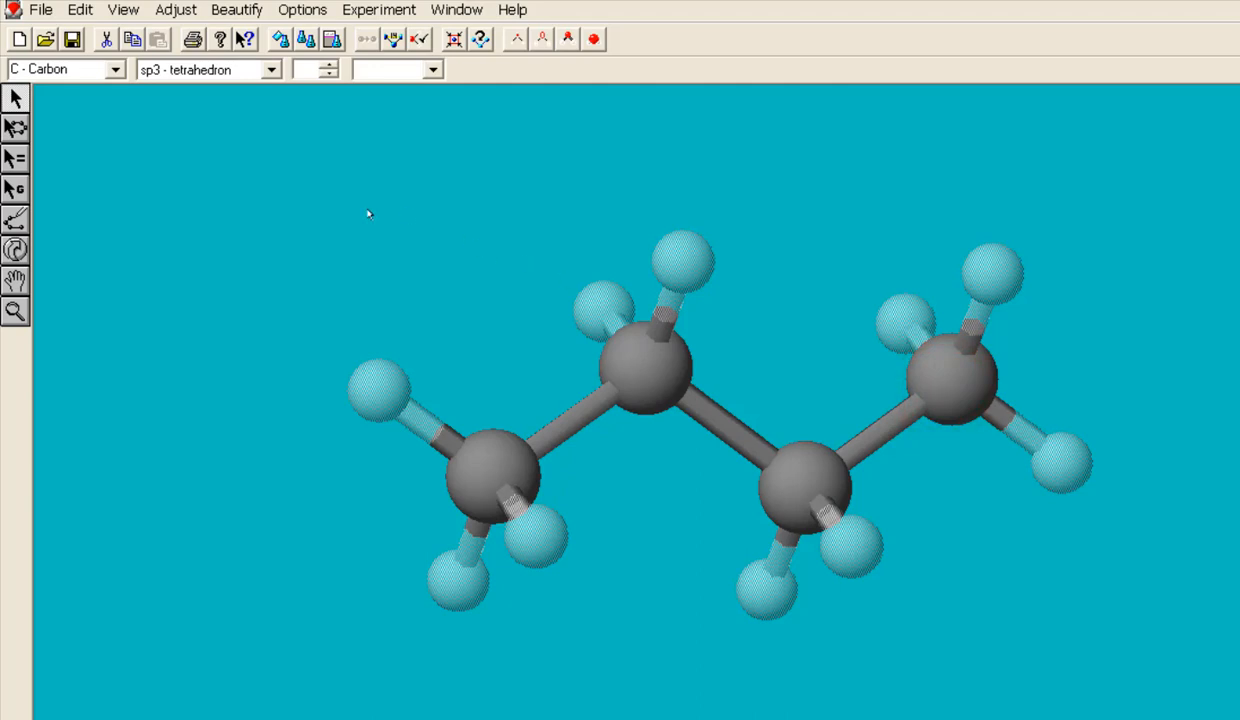
Define a dihedral angle search label on the four carbons from -180 to 180 degrees using 72 steps, and clear the selection.
click(178, 10)
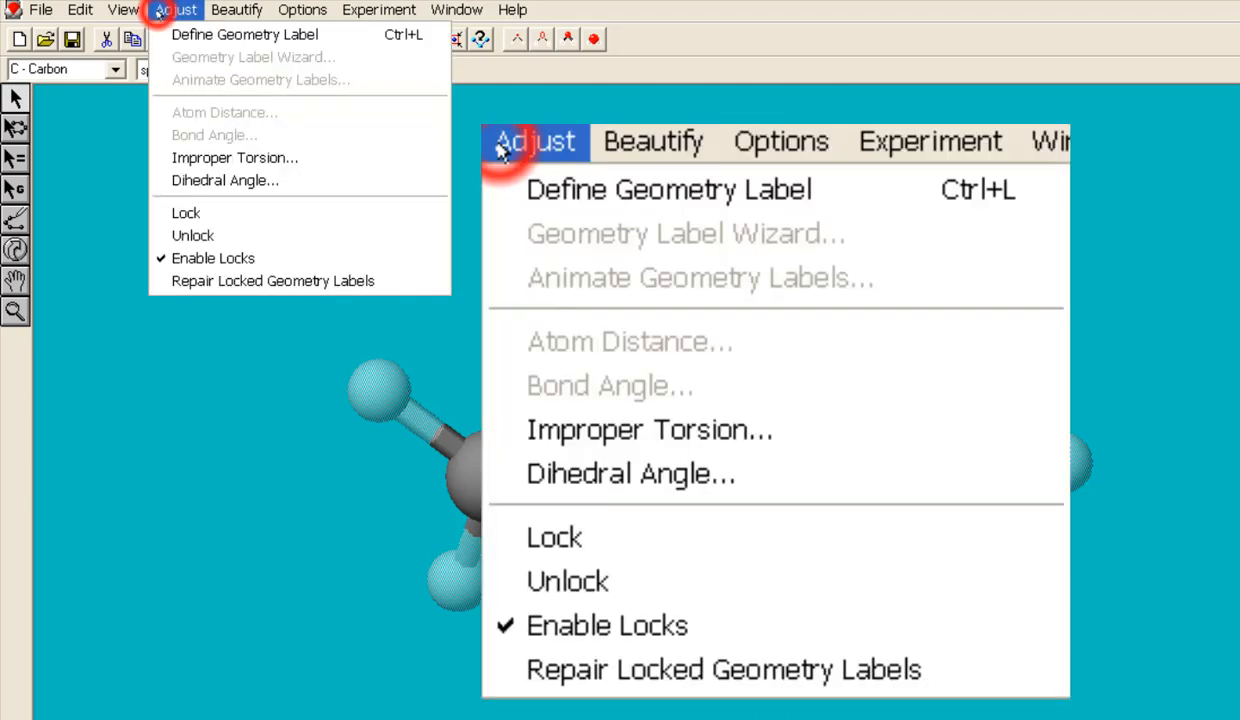
click(196, 180)
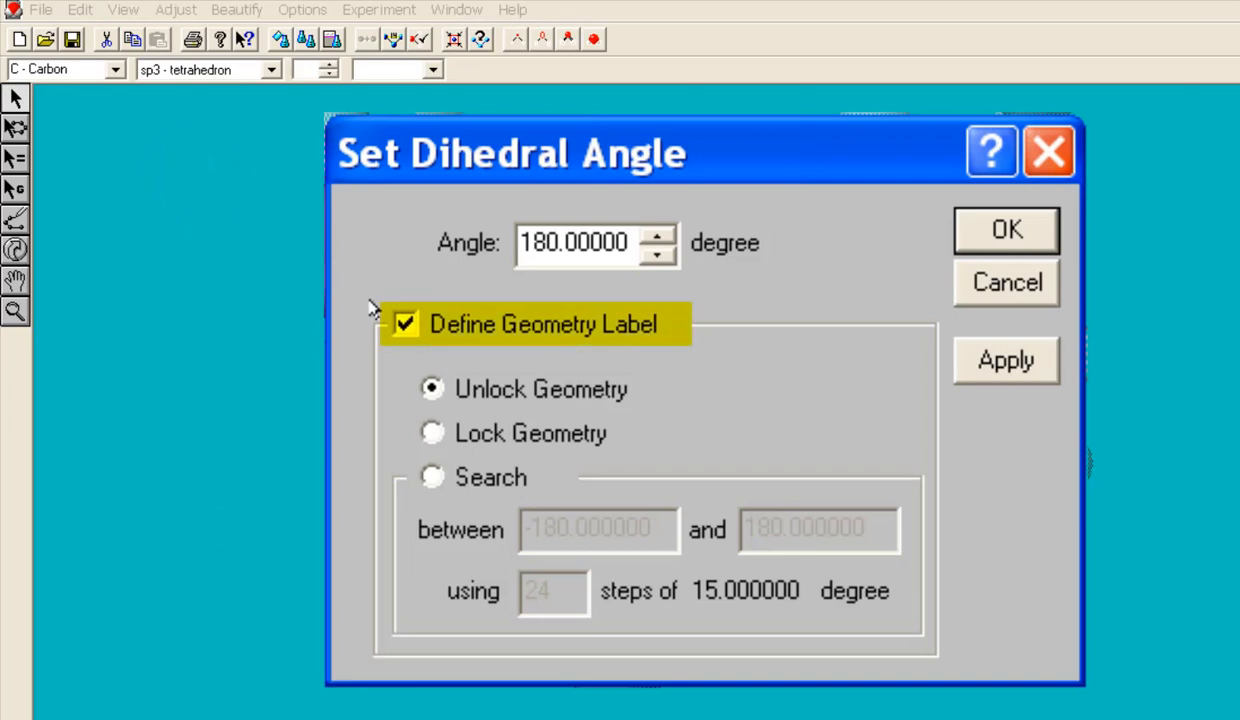
click(432, 478)
double_click(556, 592)
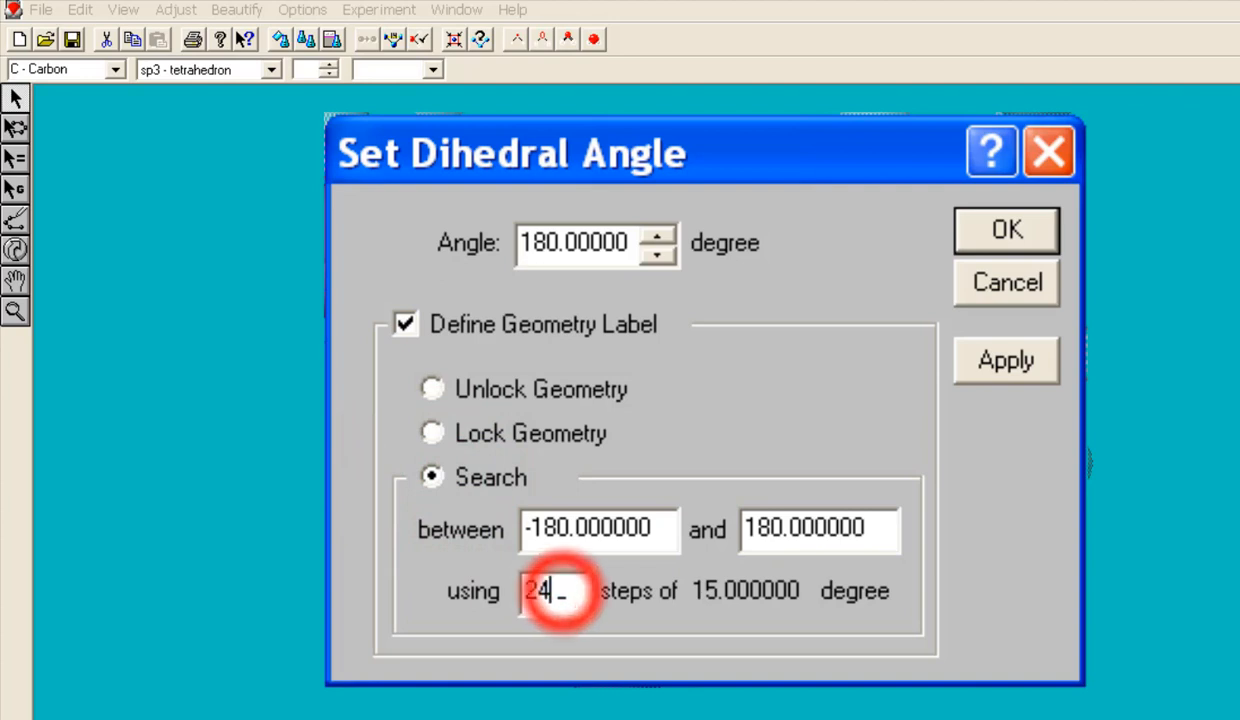
text(72)
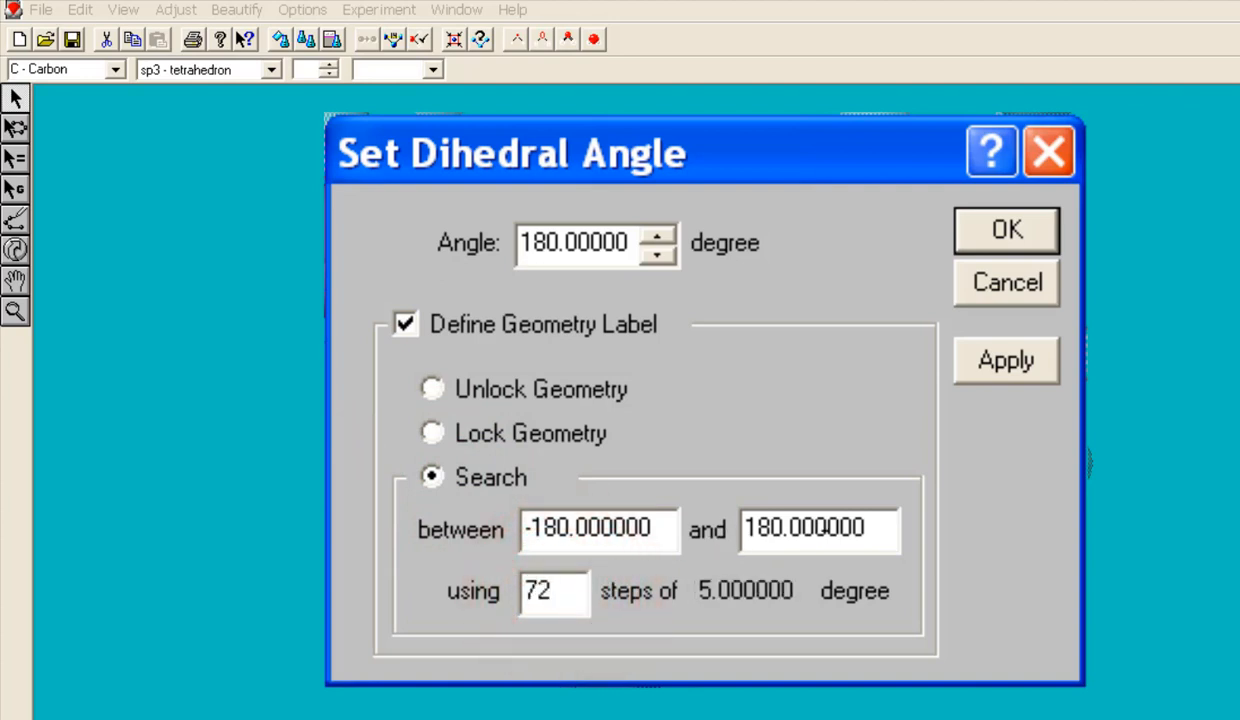
click(1007, 364)
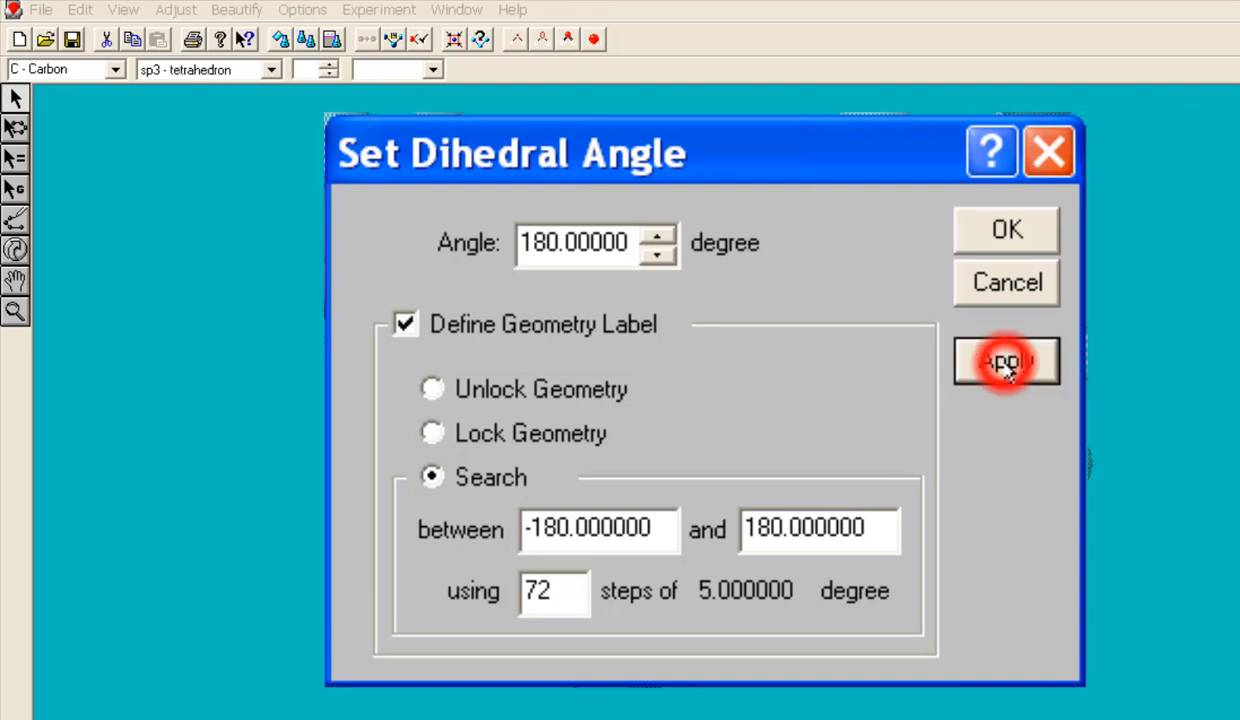
click(1037, 231)
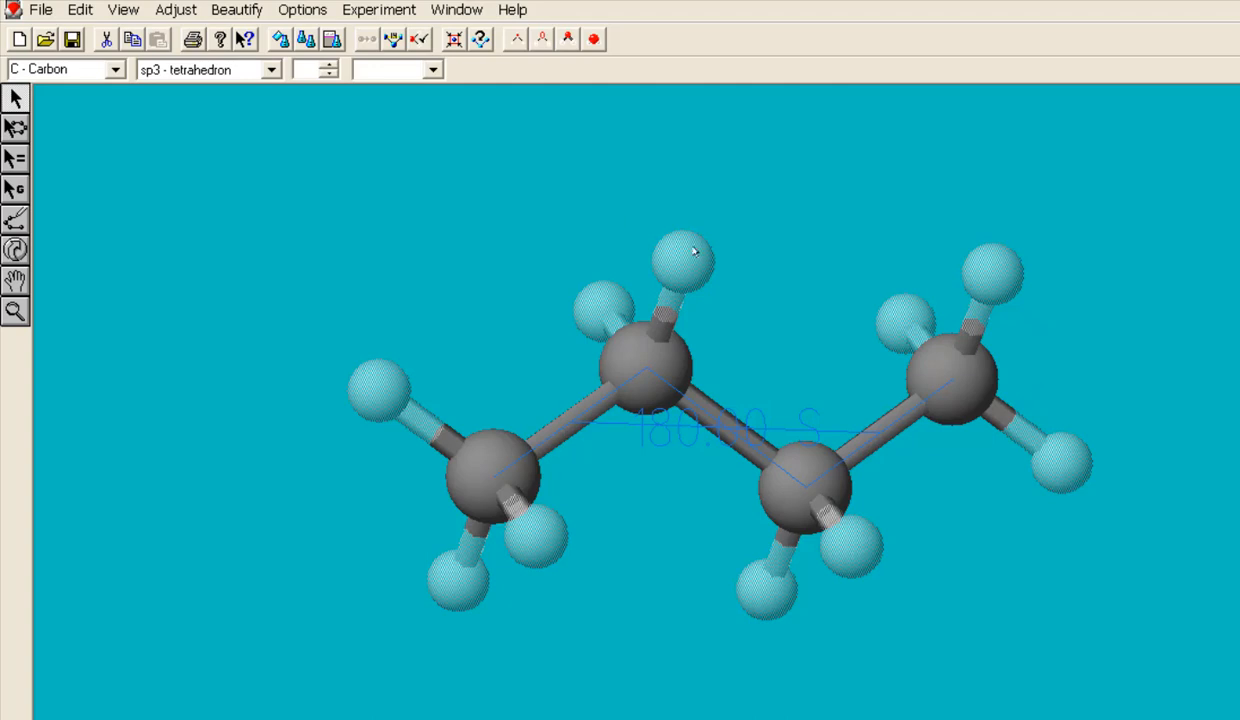
click(157, 163)
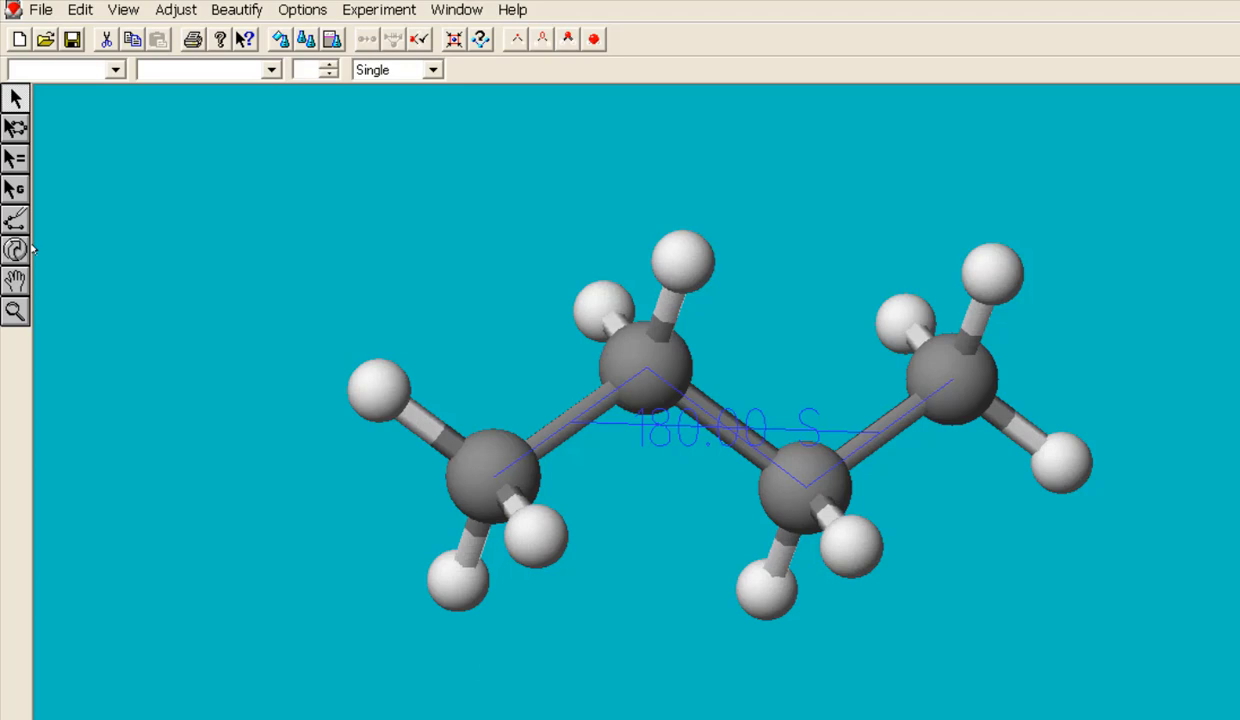
Play the geometry label animation to watch butane's conformations with the whole chain in view, and stop it.
click(175, 9)
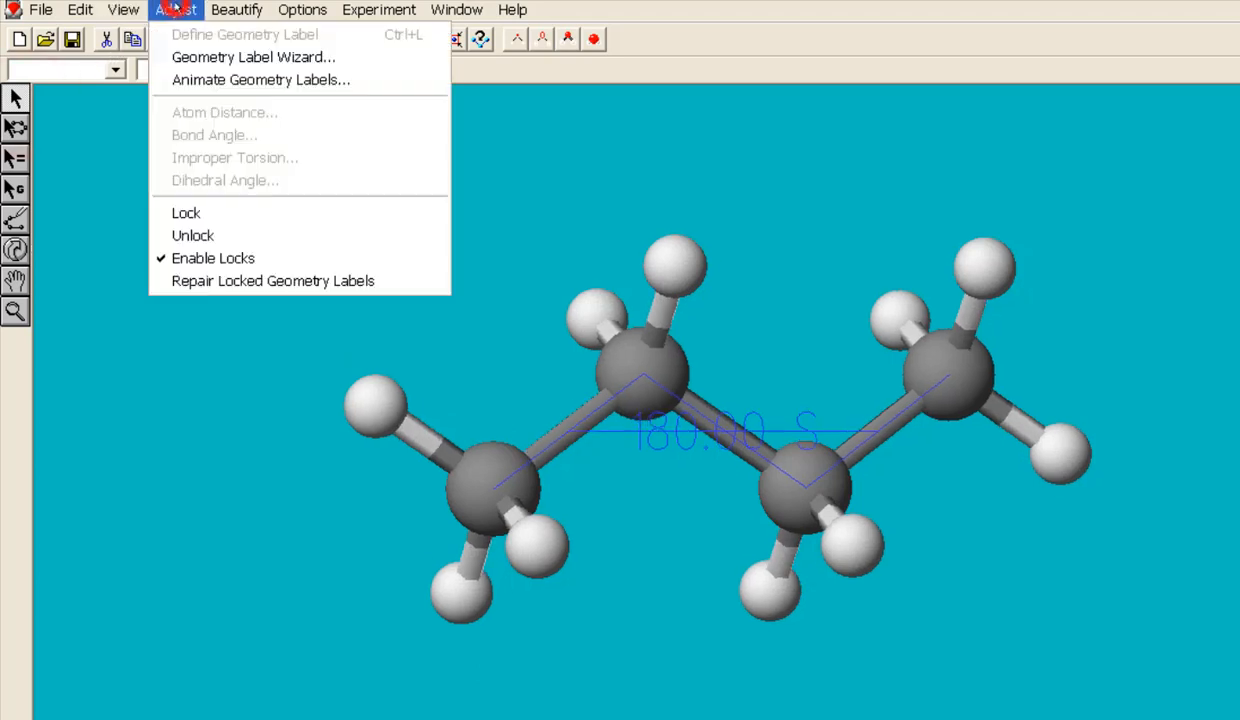
click(207, 79)
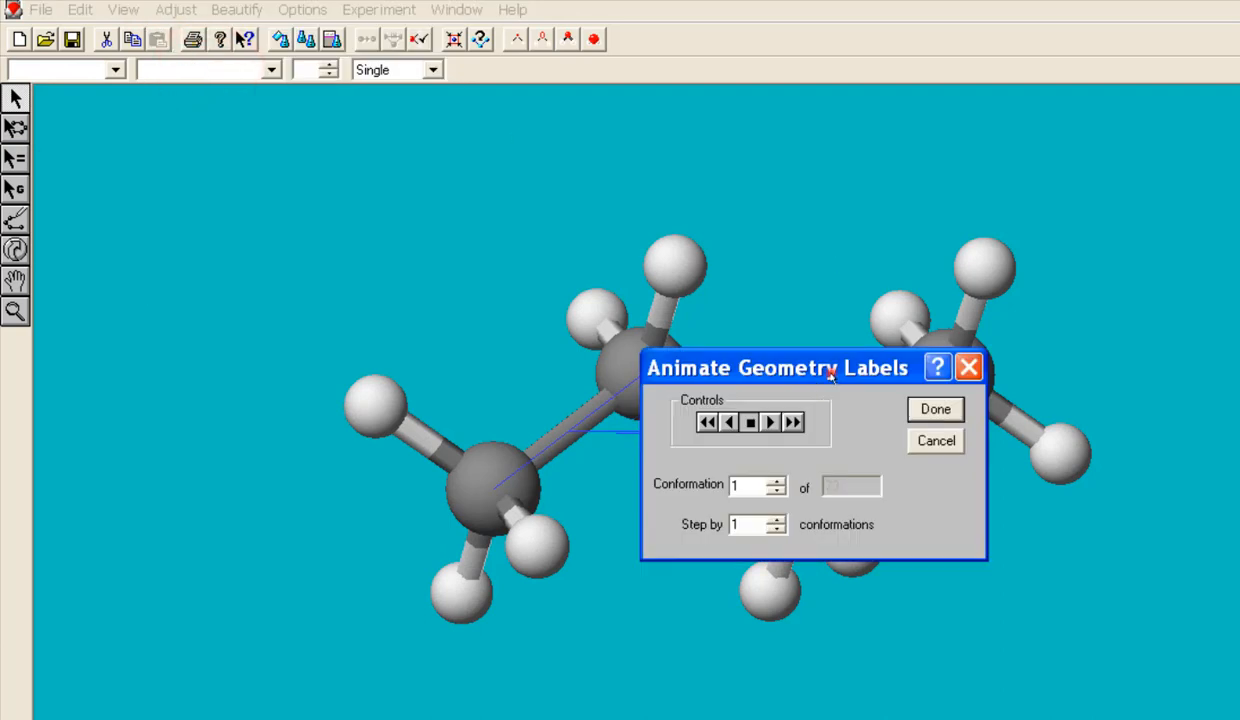
drag(830, 372, 235, 145)
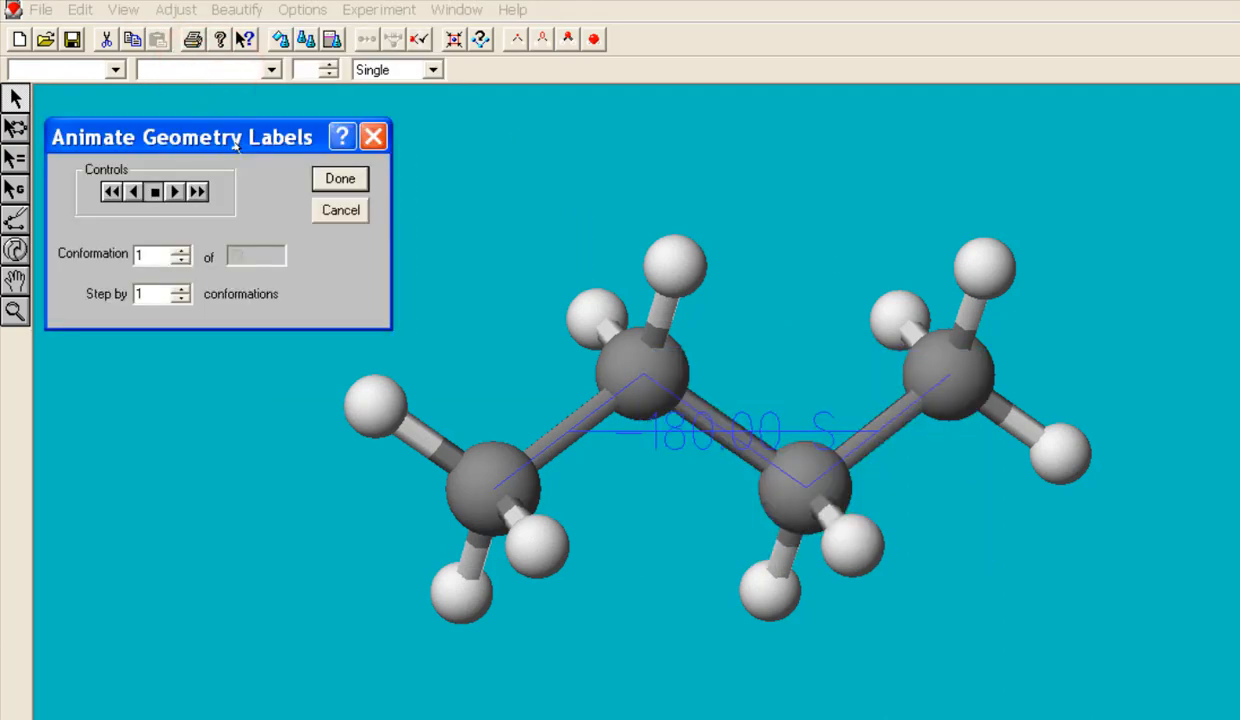
click(177, 192)
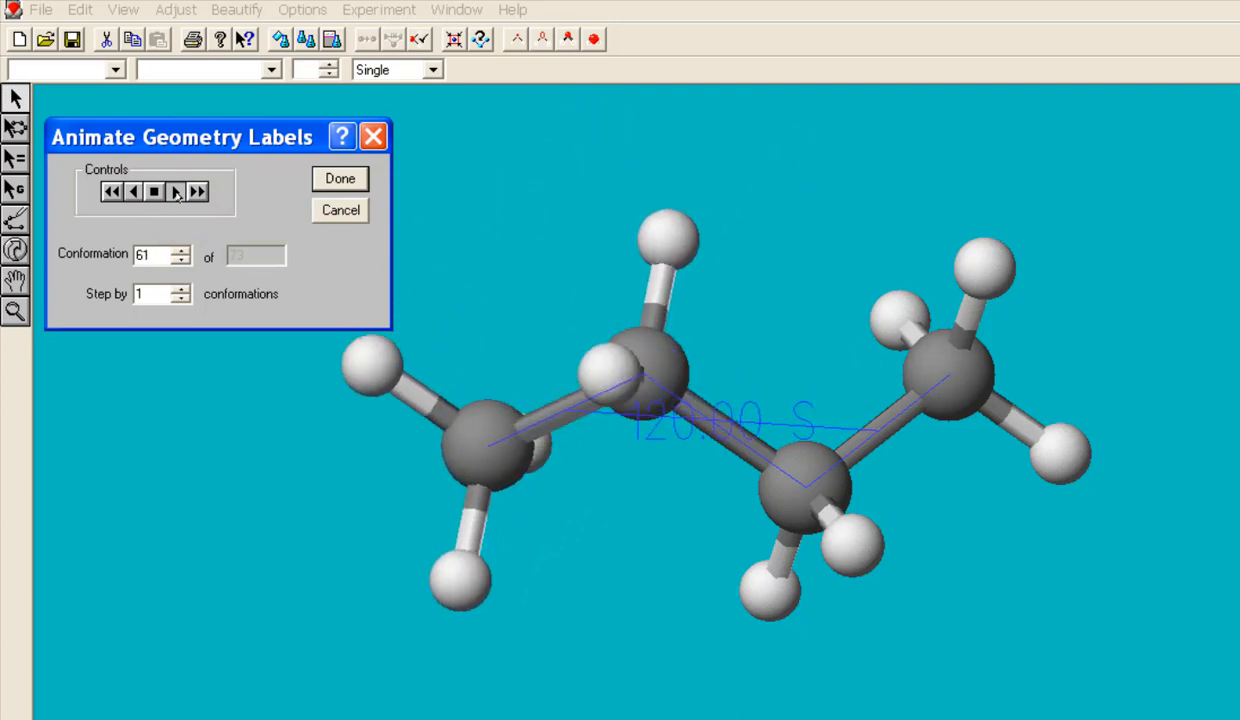
click(177, 192)
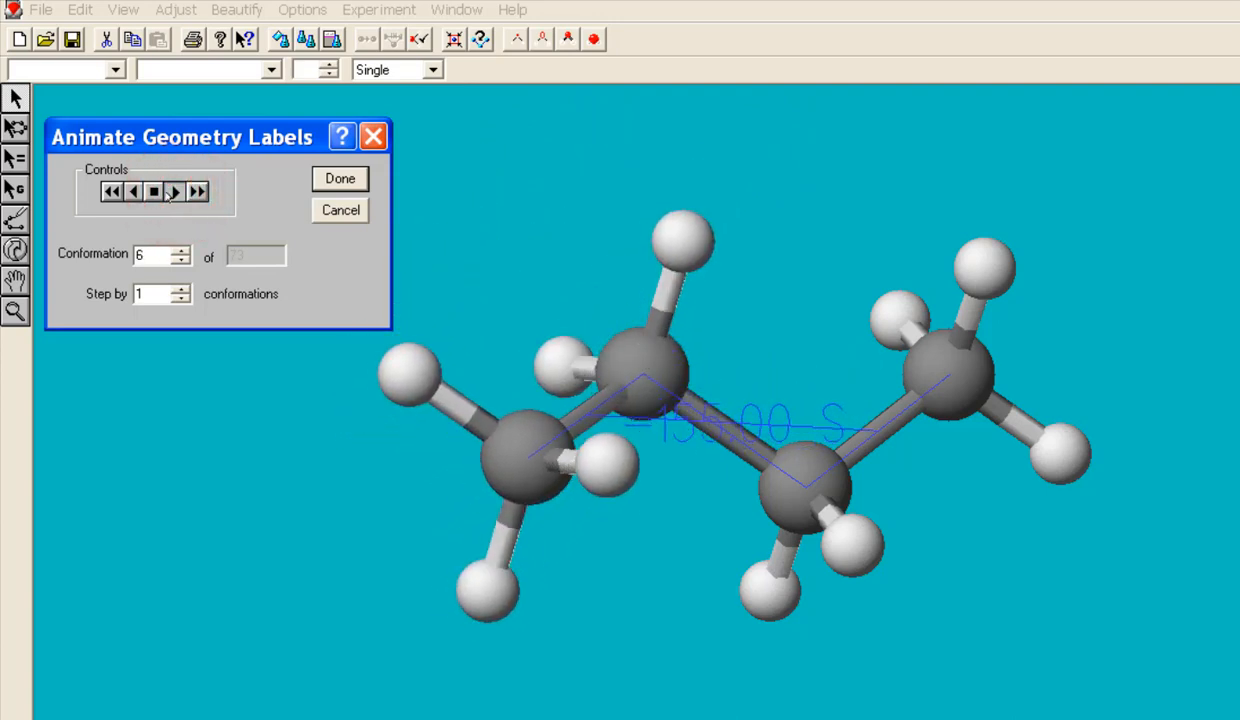
click(155, 192)
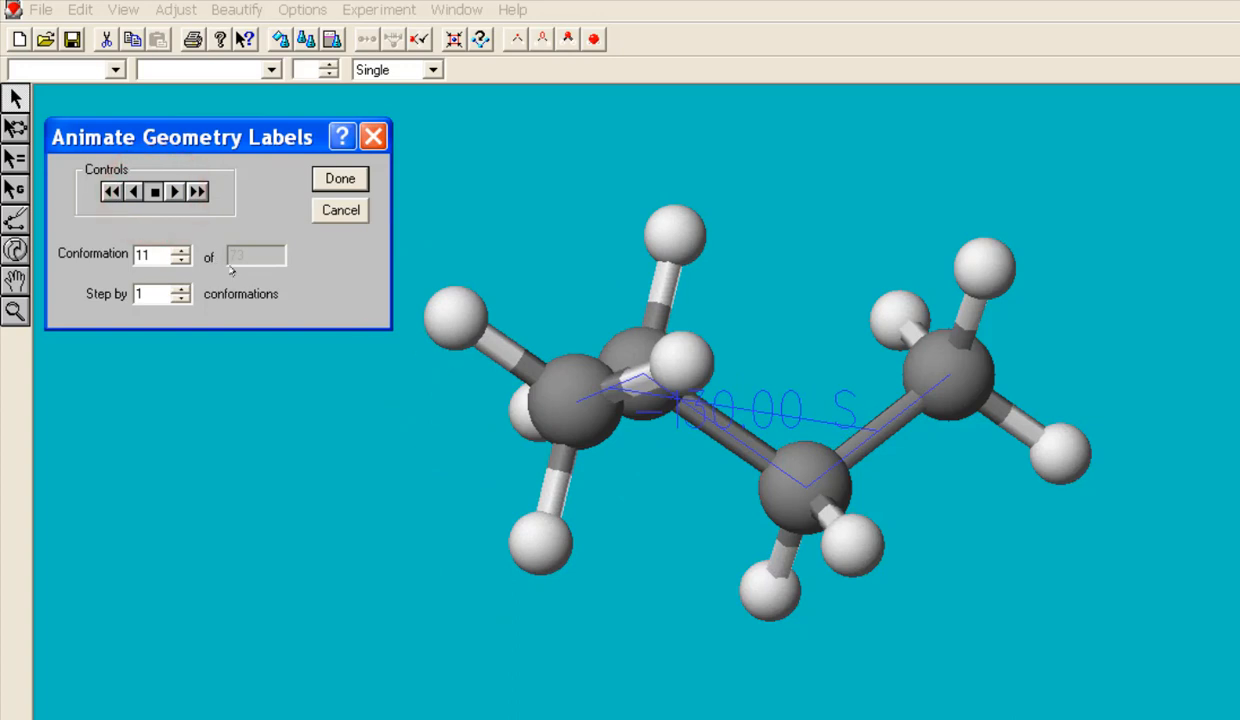
Step the animated butane back to conformation 1 and finish the geometry label animation.
click(180, 259)
click(181, 261)
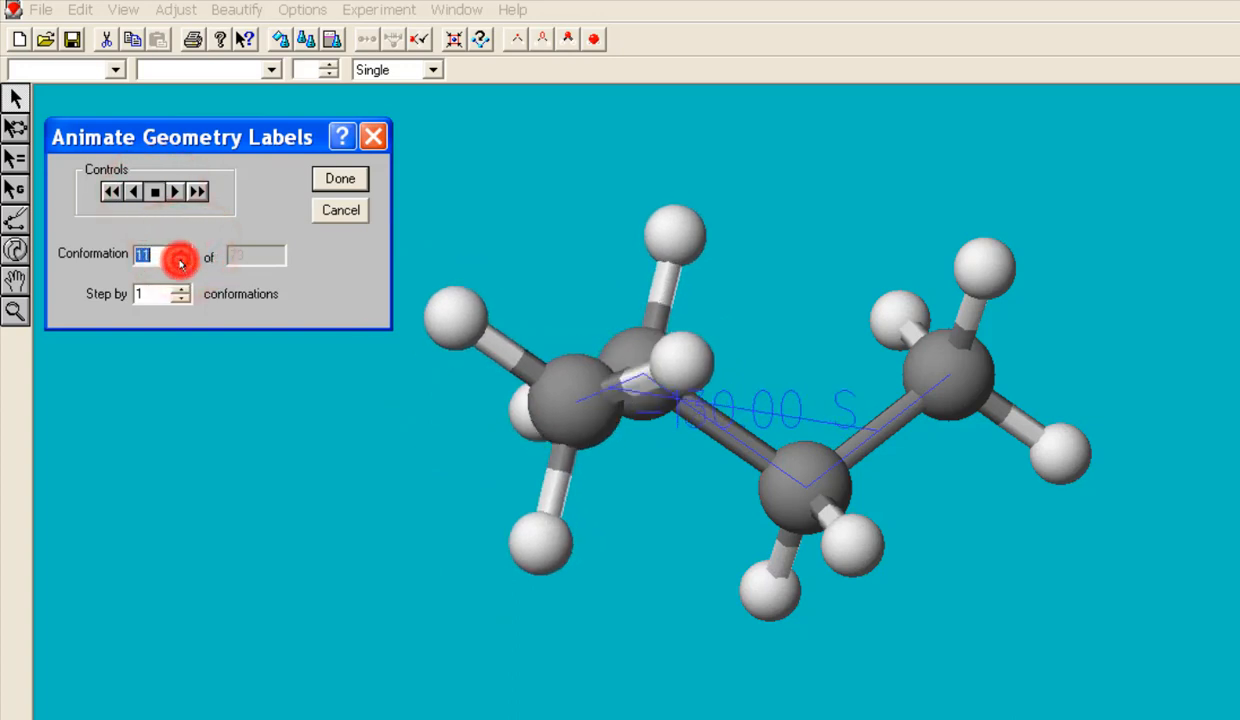
click(181, 262)
click(180, 261)
click(180, 261)
click(180, 261)
click(180, 261)
click(180, 261)
click(180, 261)
click(180, 261)
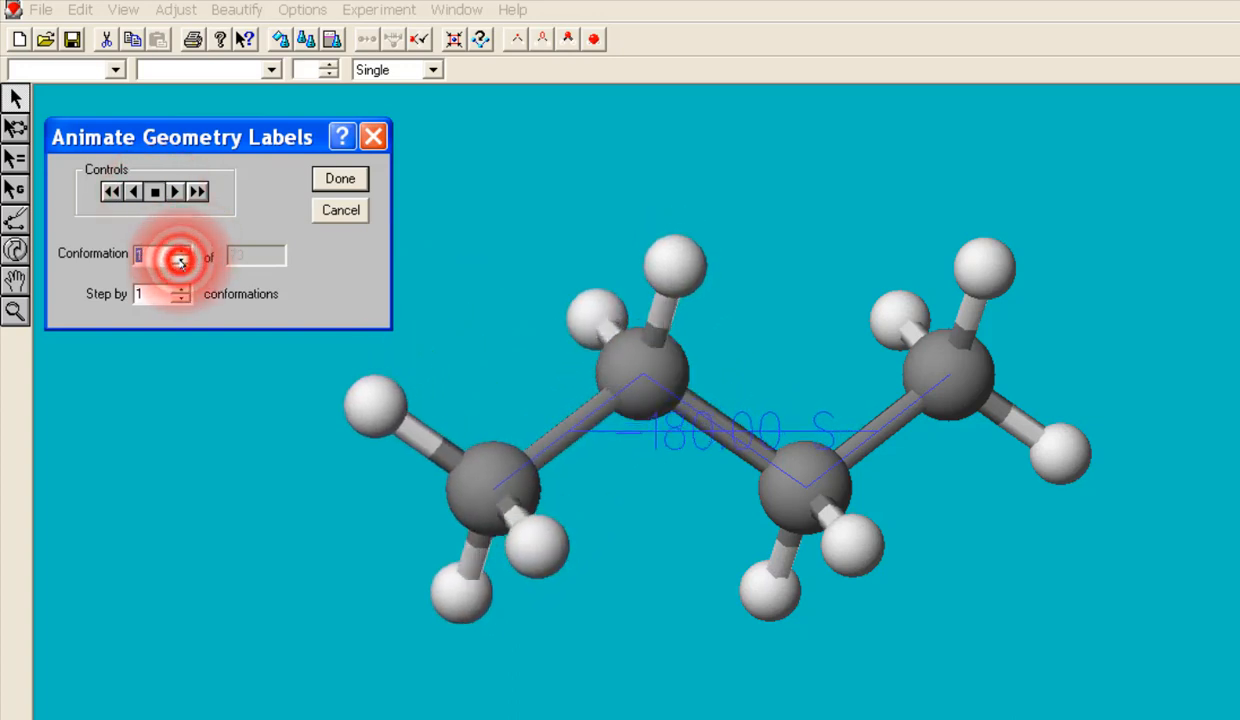
click(335, 181)
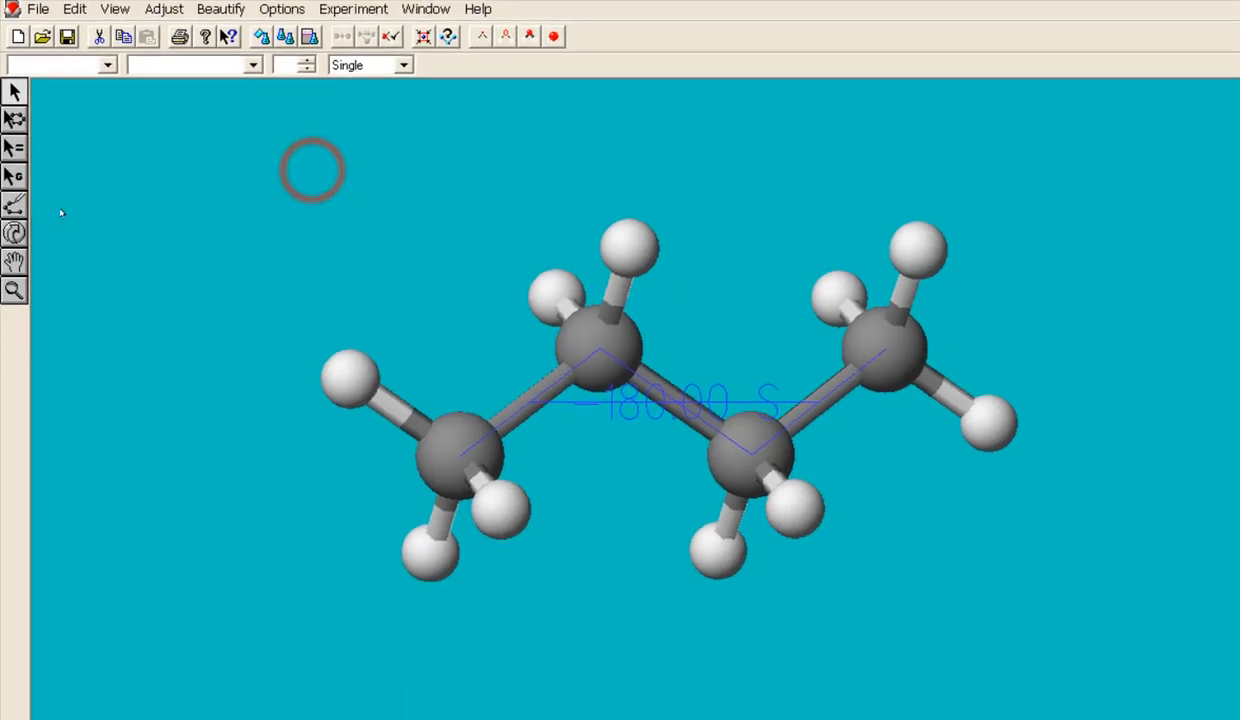
Play and stop the geometry label animation while looking straight along butane's central carbon–carbon bond, and close the animation dialog.
click(14, 232)
drag(507, 332, 628, 385)
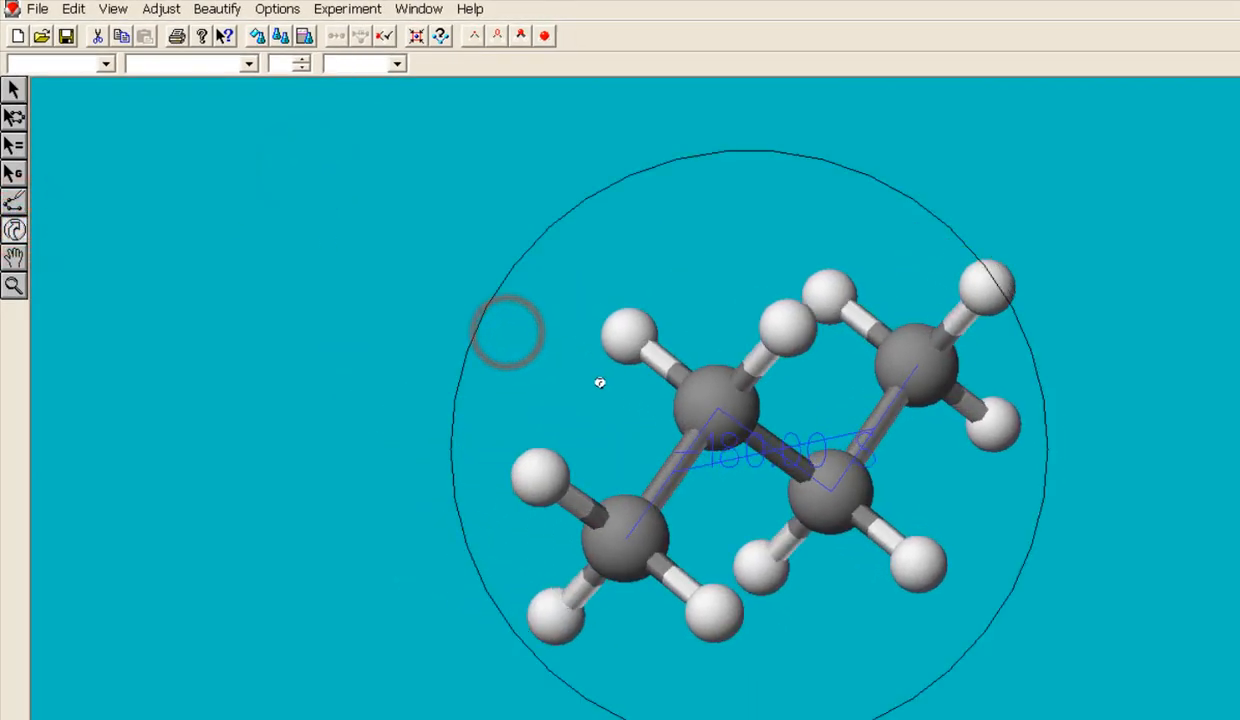
mouse_move(974, 403)
mouse_down()
mouse_move(957, 385)
mouse_move(967, 384)
mouse_up()
drag(493, 328, 548, 387)
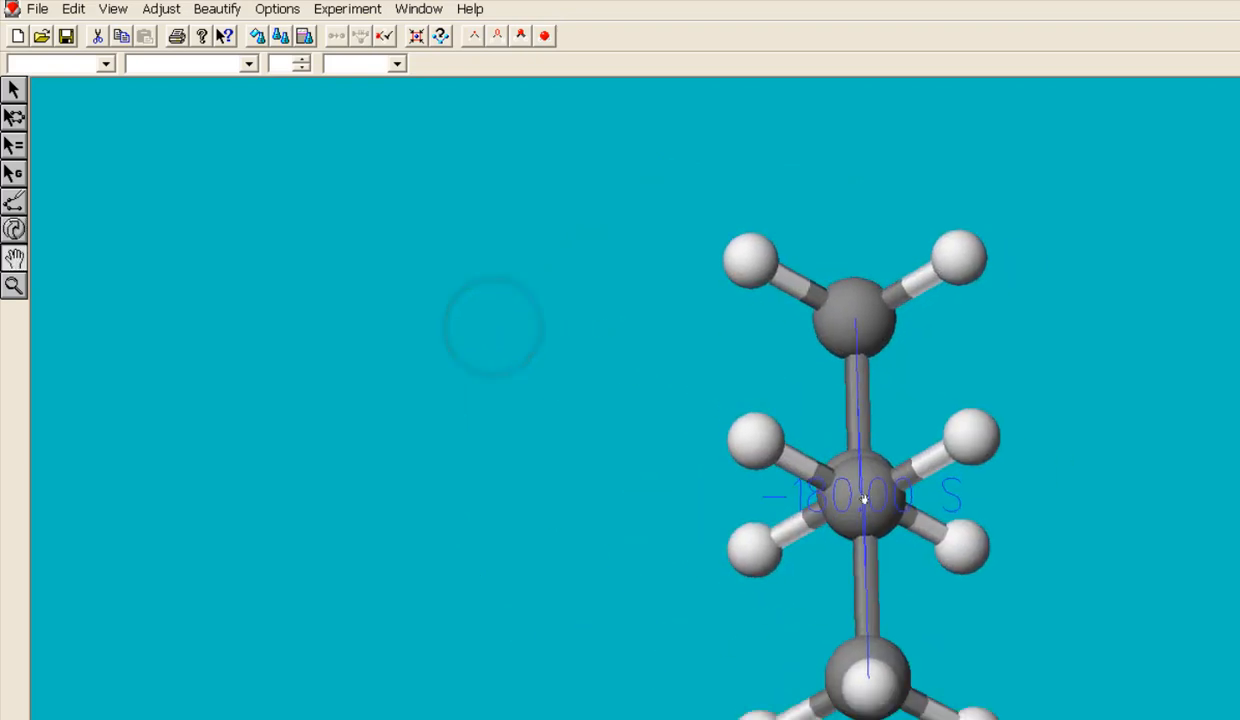
drag(864, 498, 698, 432)
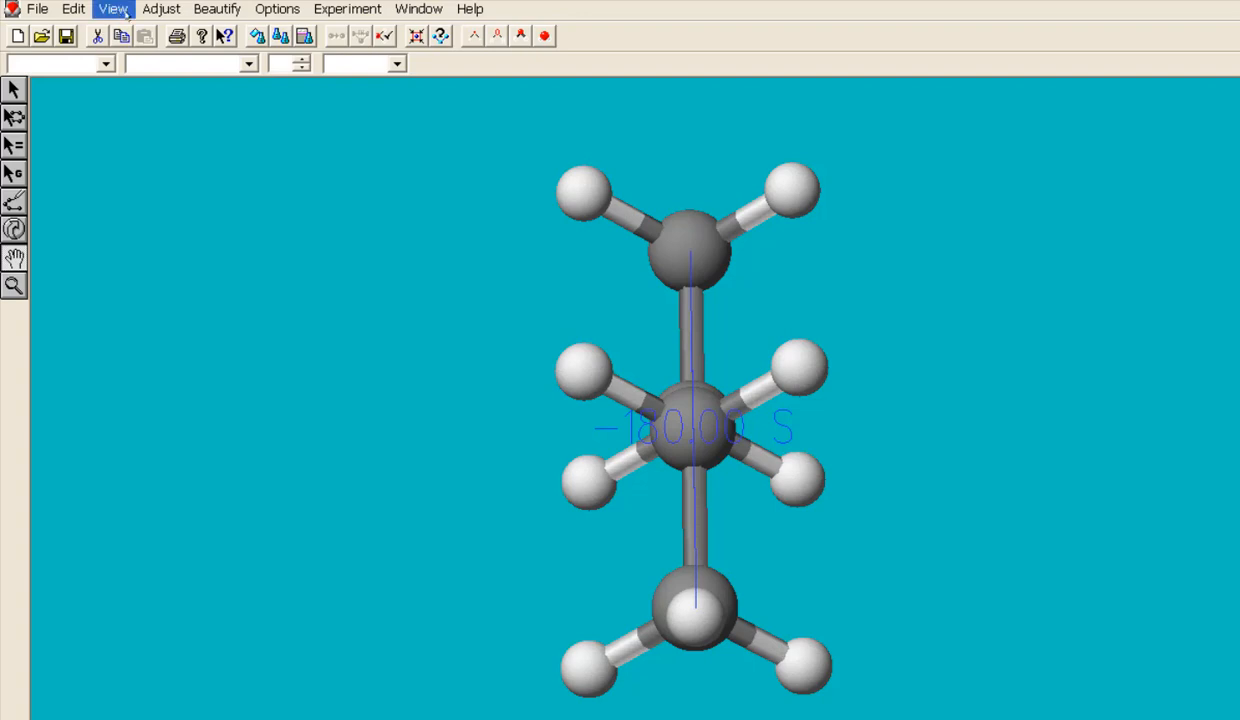
click(158, 10)
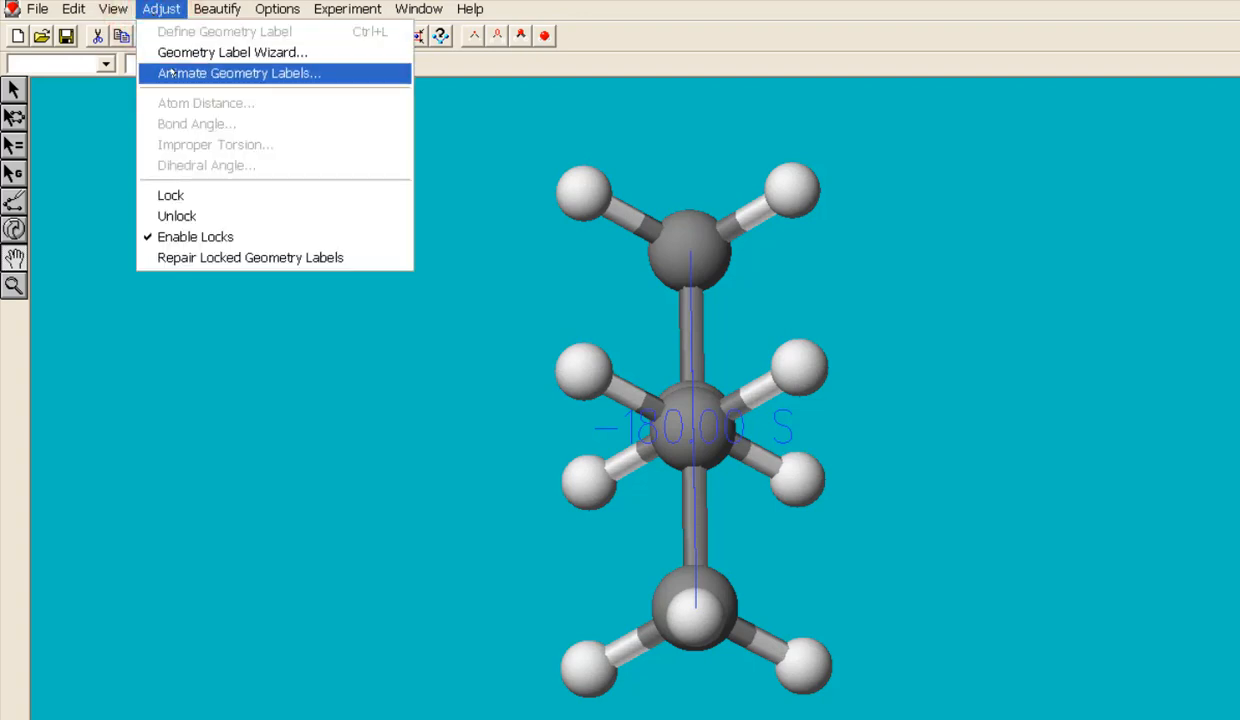
click(238, 73)
click(186, 242)
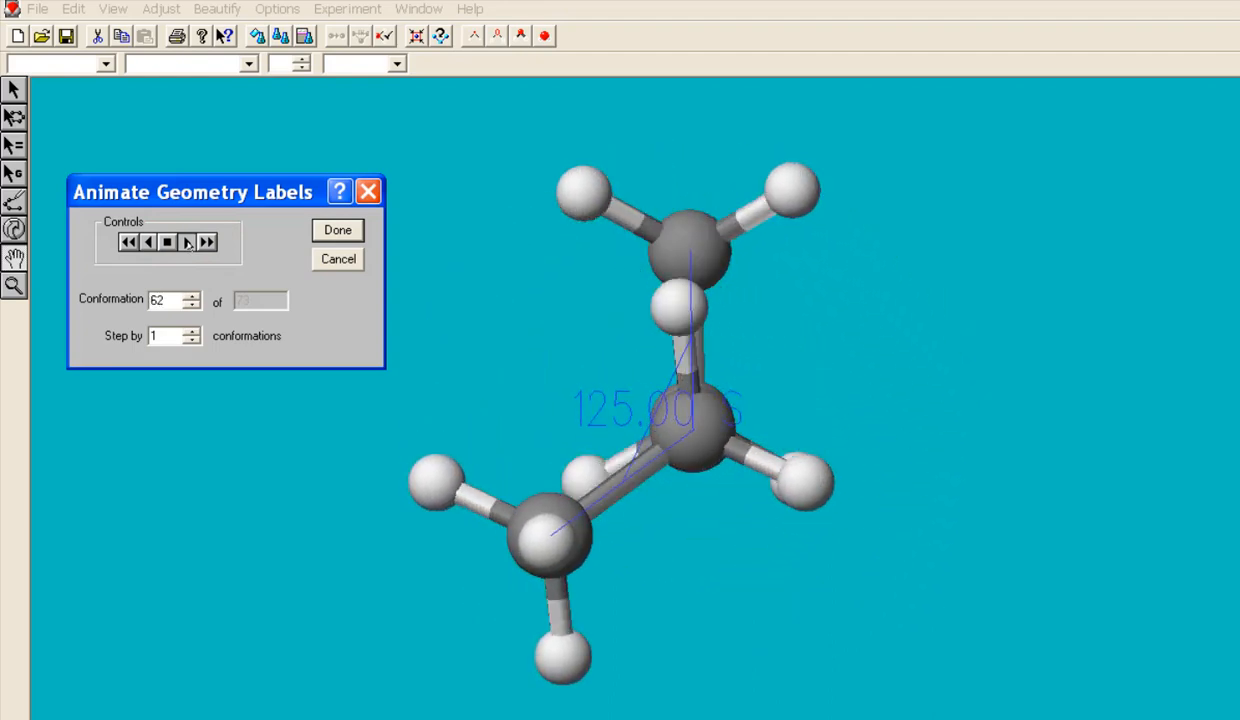
click(168, 243)
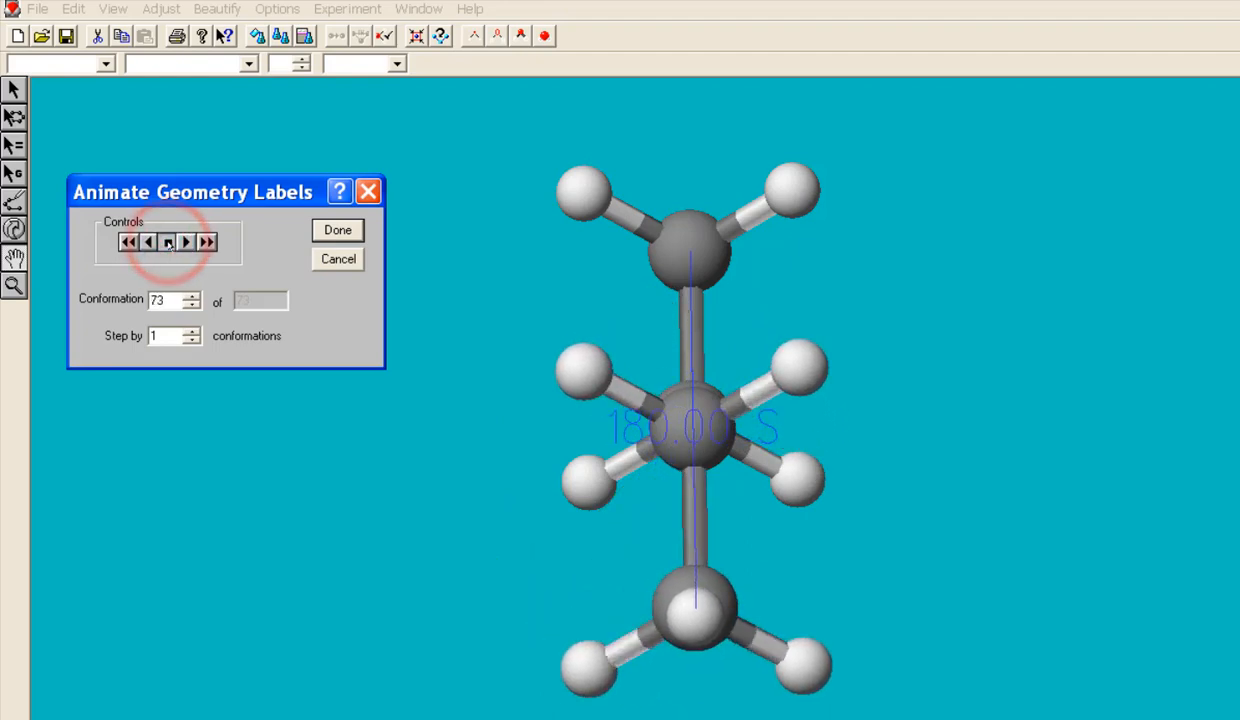
click(368, 191)
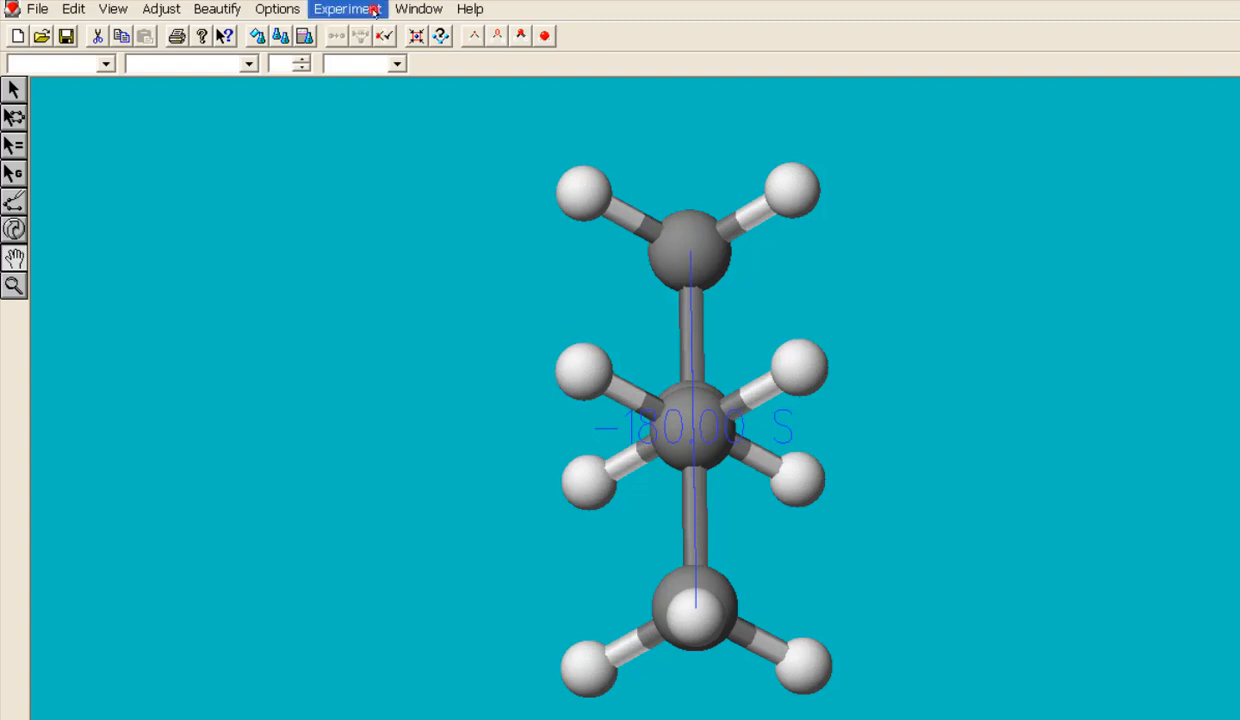
Request a new experiment on the butane molecule and save its chemical sample file to the Desktop as butane.csf.
click(374, 9)
click(352, 32)
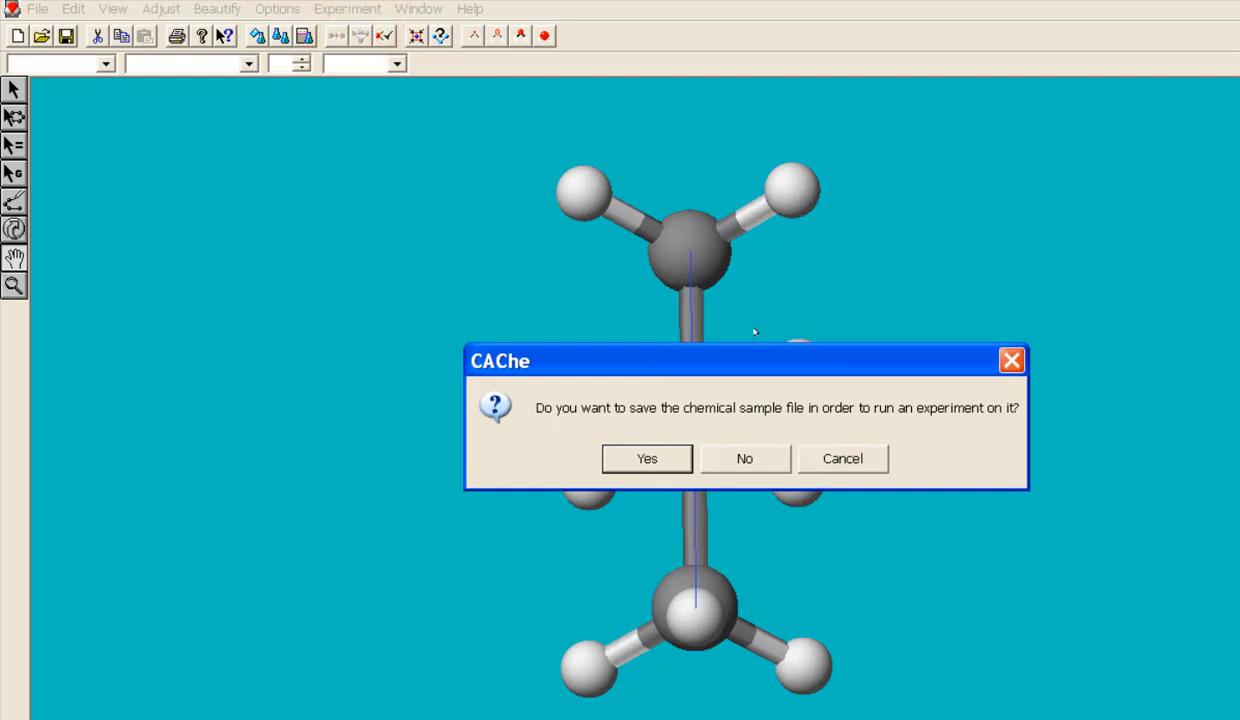
click(647, 459)
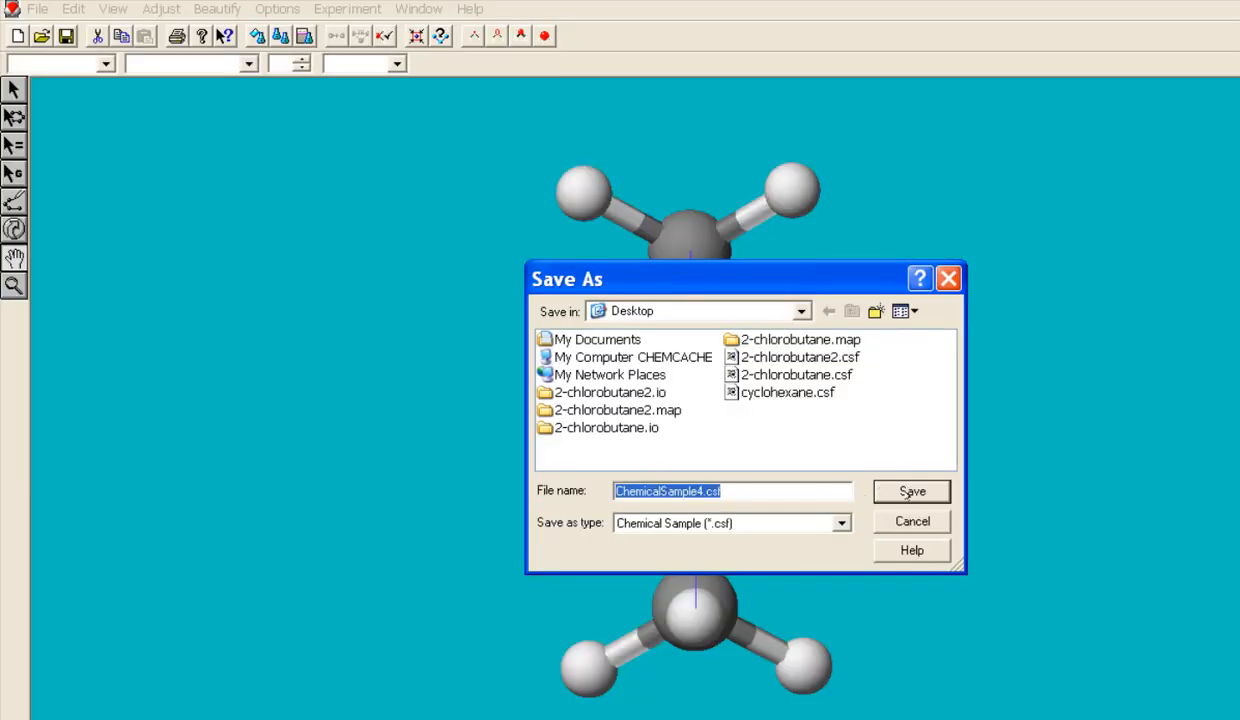
click(703, 491)
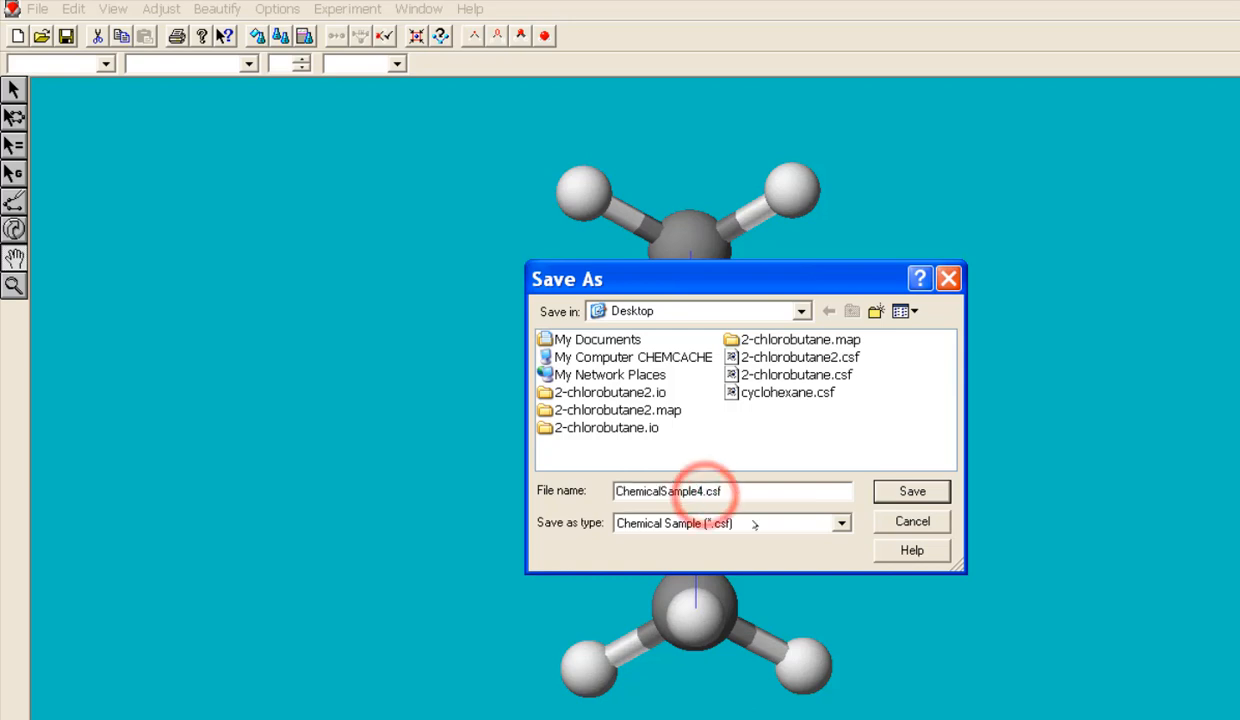
key(shift+Home)
key(BackSpace)
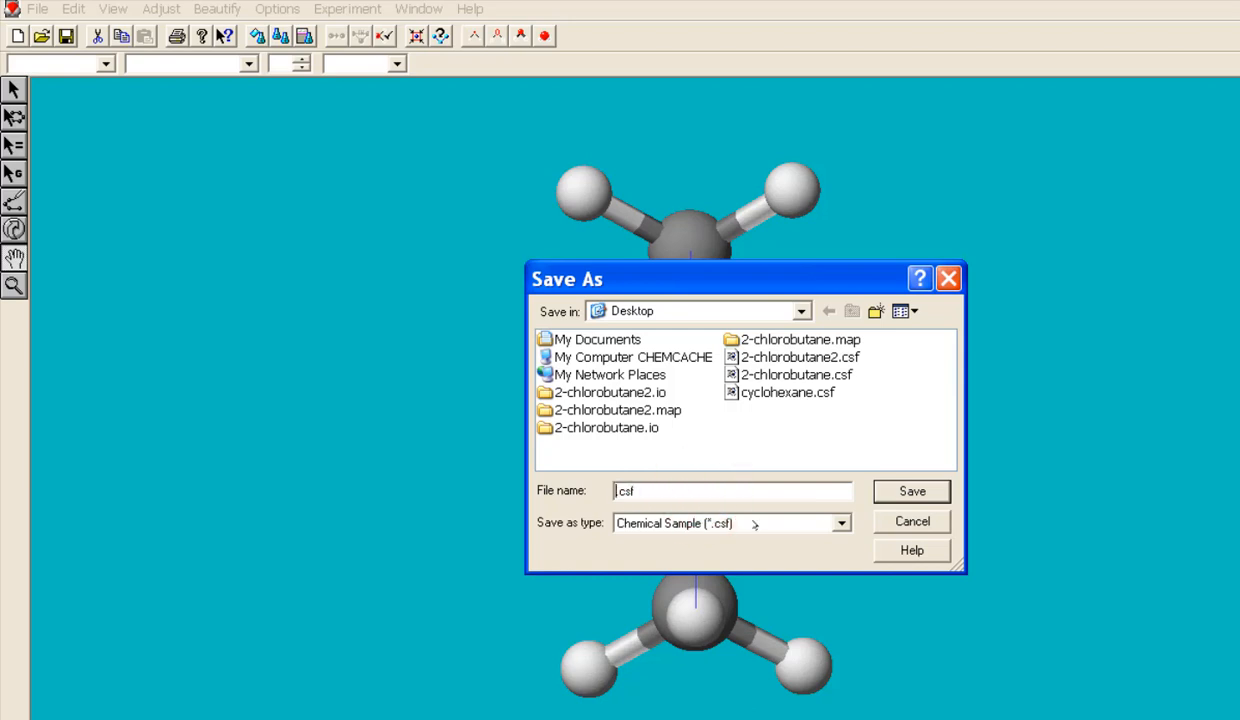
text(butane)
click(917, 492)
Set the butane experiment to compute the optimized map of chemical sample conformations using the fastest procedure, and start it.
click(347, 10)
click(358, 29)
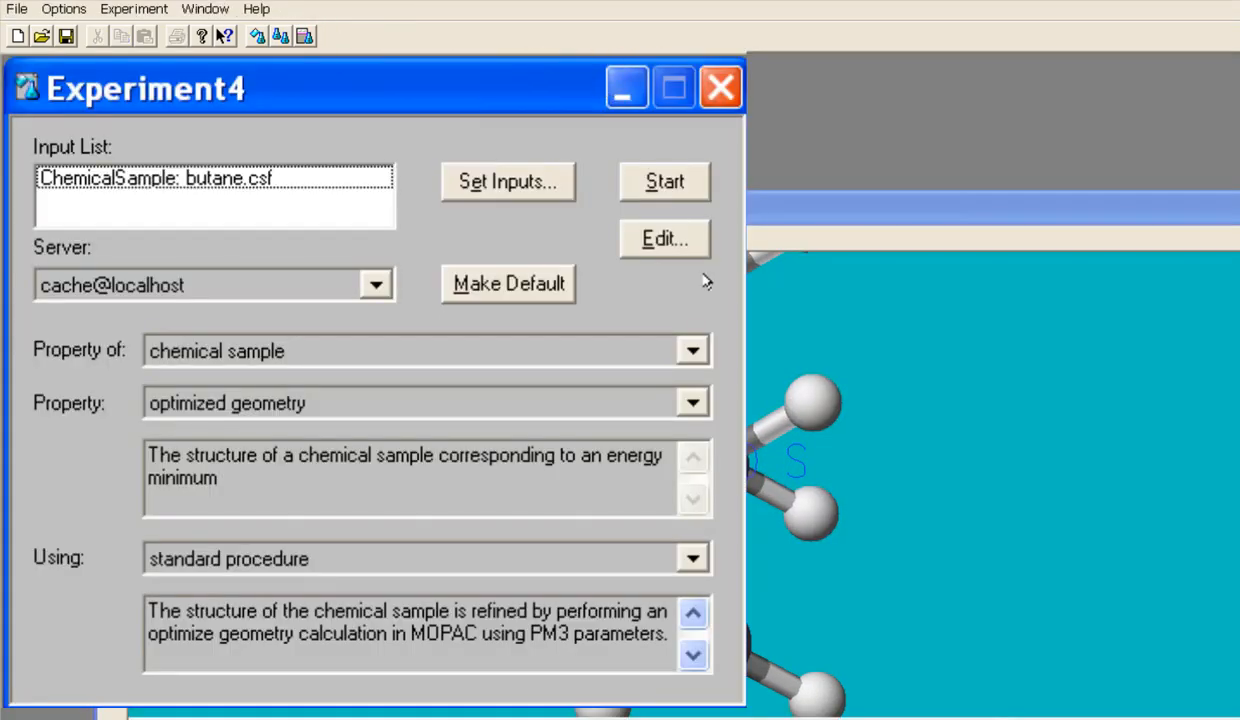
click(693, 350)
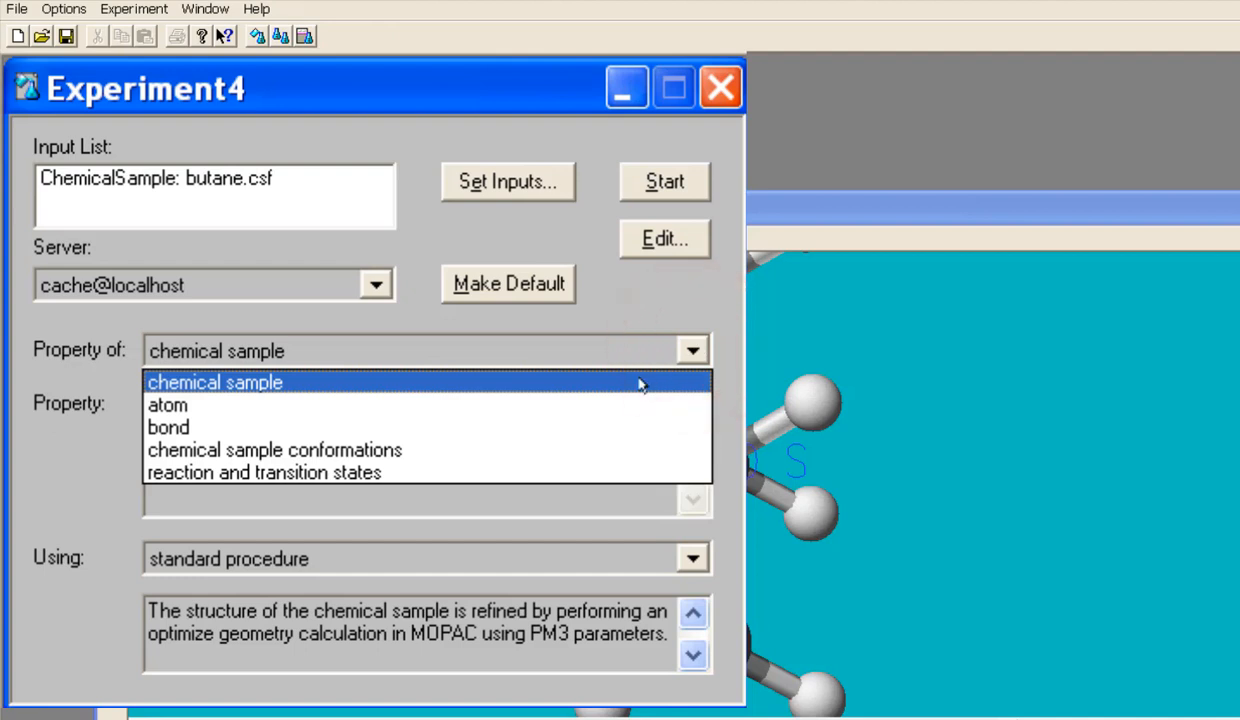
click(463, 451)
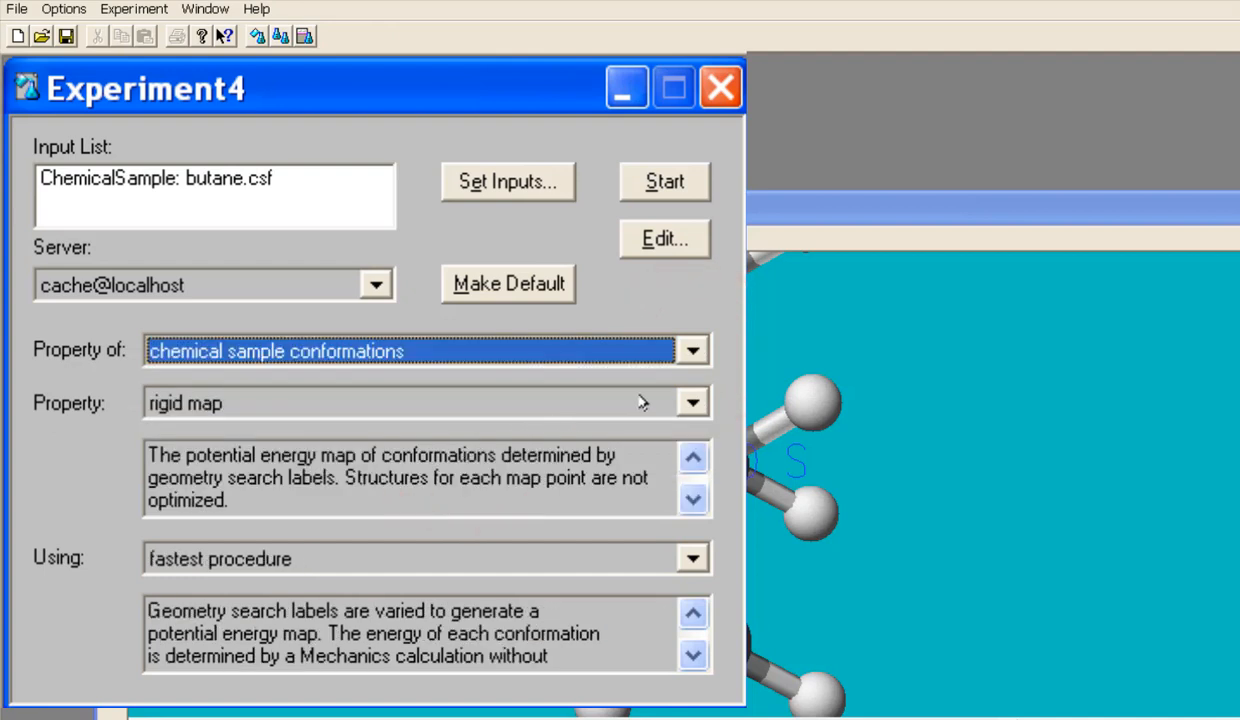
click(693, 404)
click(690, 457)
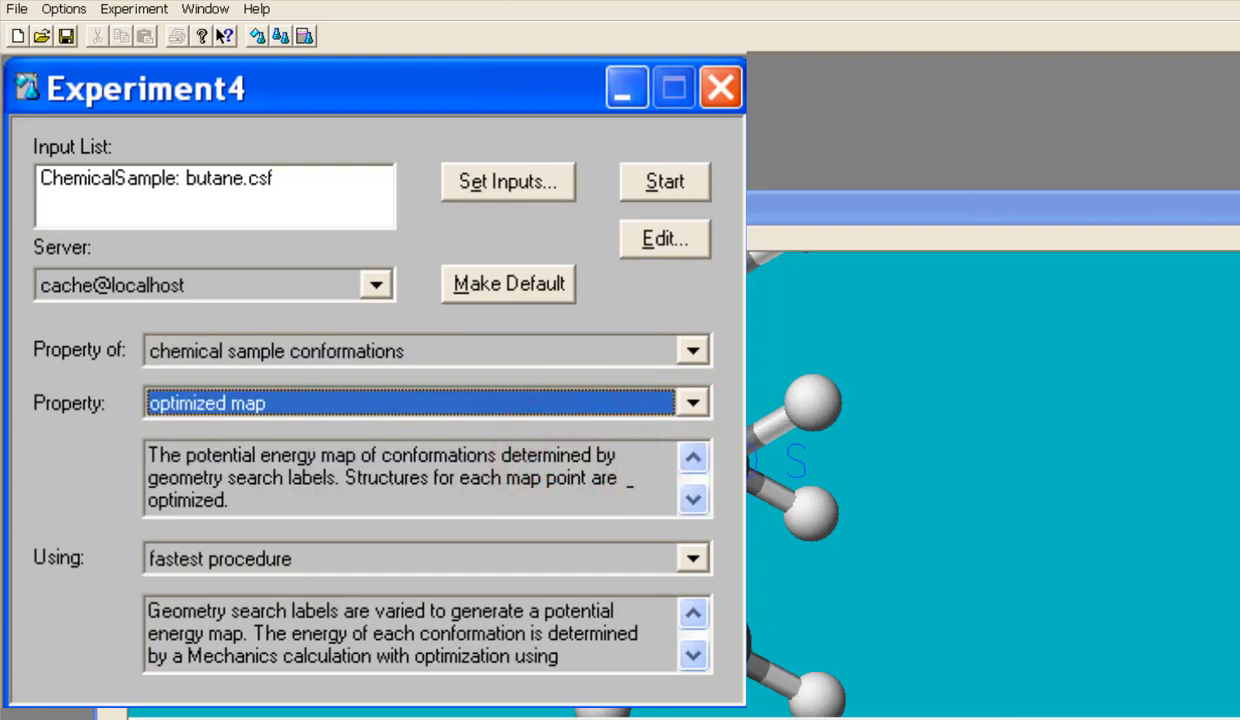
click(662, 186)
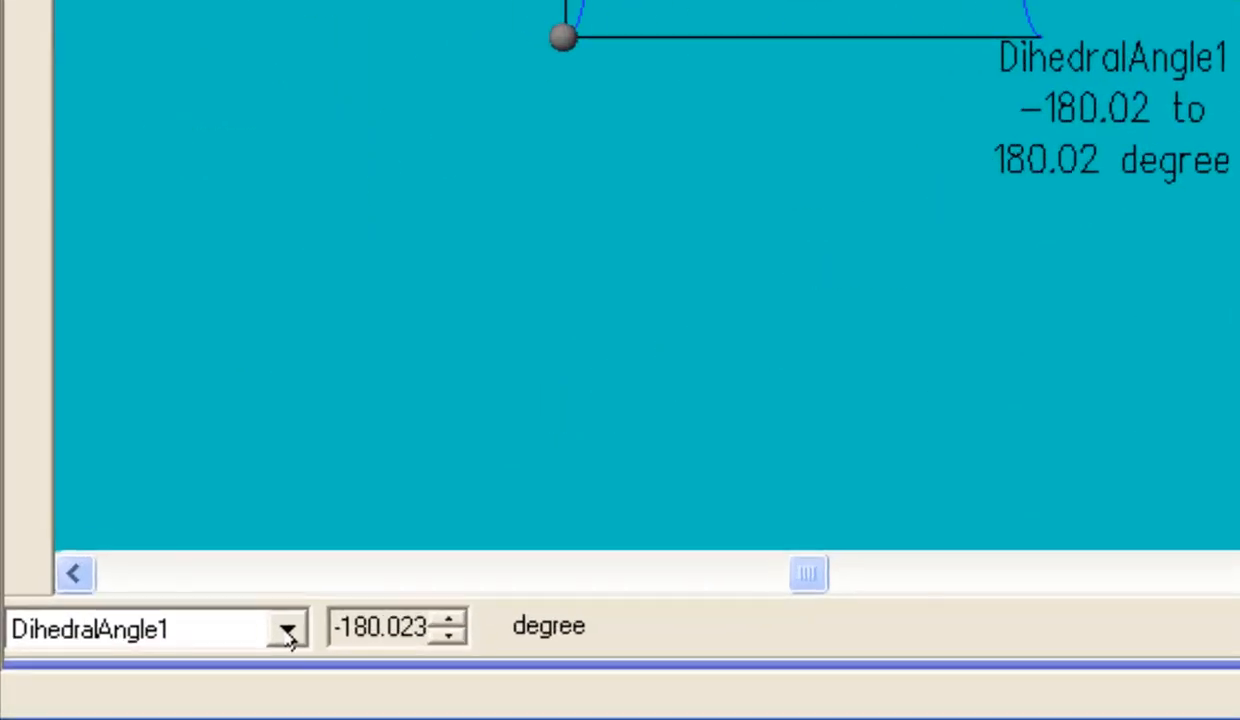
Set the energy map's value readout to Energy instead of the dihedral angle.
click(112, 684)
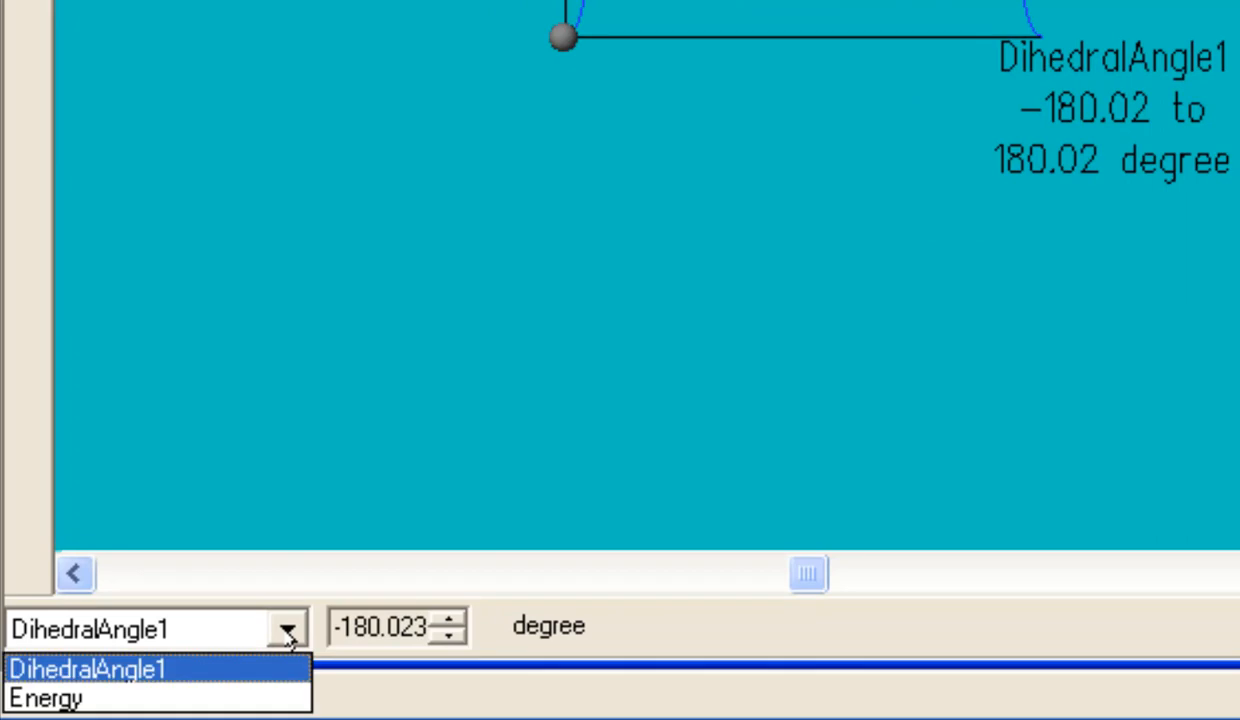
click(215, 697)
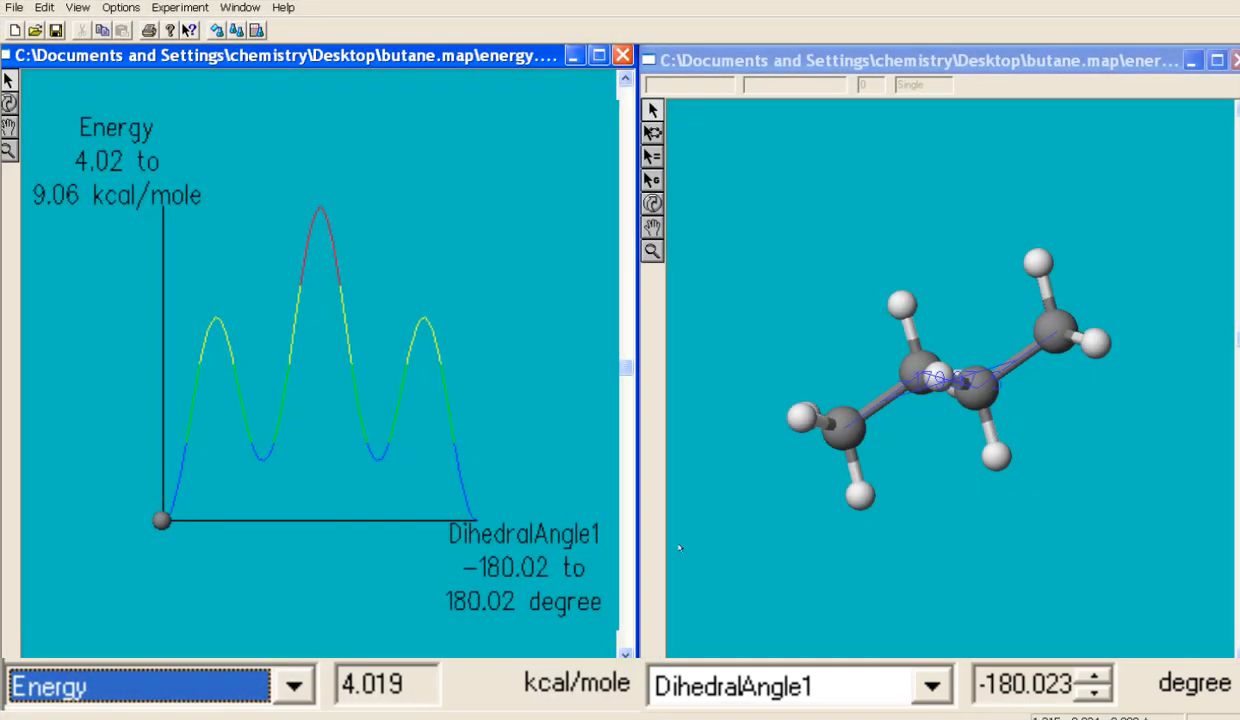
Step DihedralAngle1 through its full range from -180.023 to 180.023 degrees to follow butane's energy curve, and return to -180.023 degrees.
click(1096, 678)
click(1096, 678)
click(1093, 676)
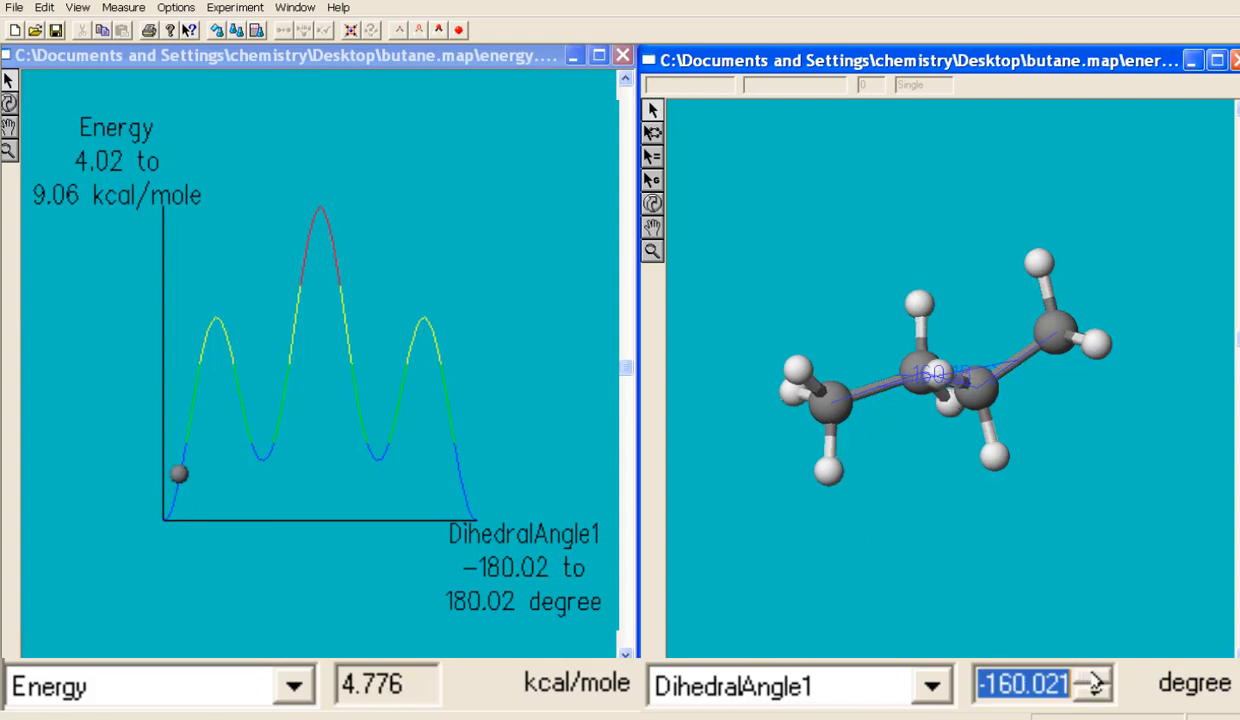
click(1093, 676)
click(1093, 676)
click(1093, 676)
click(1093, 676)
click(1093, 676)
click(1093, 676)
click(1093, 676)
click(1095, 676)
click(1095, 676)
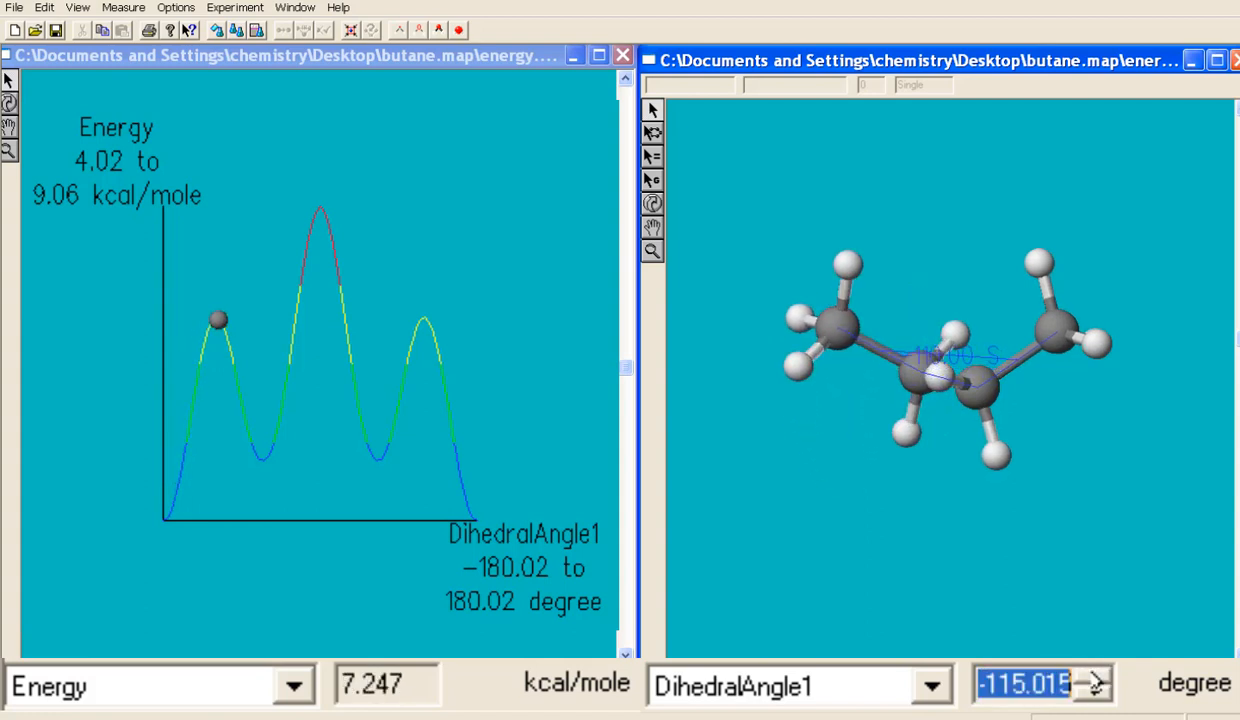
click(1095, 676)
click(1095, 676)
click(1095, 676)
click(1095, 676)
click(1095, 676)
click(1095, 676)
click(1093, 676)
click(1093, 676)
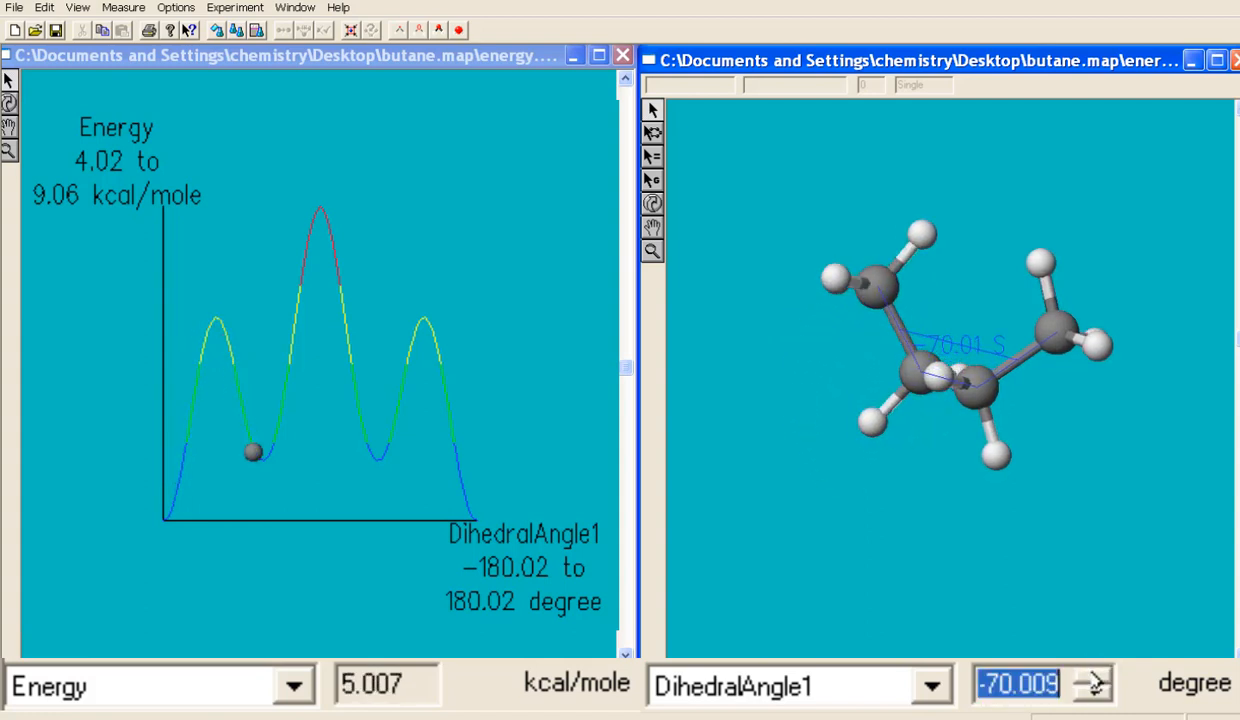
click(1093, 676)
click(1093, 676)
click(1093, 676)
click(1093, 676)
click(1093, 676)
click(1093, 676)
click(1093, 676)
click(1093, 676)
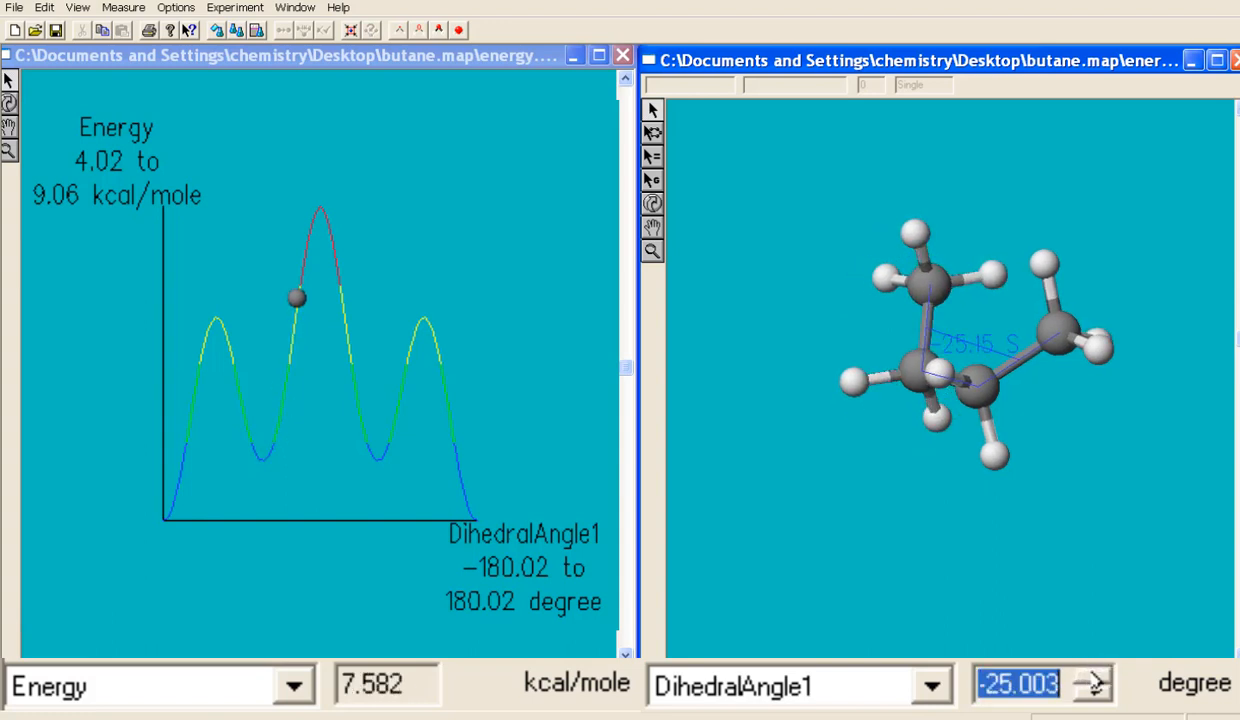
click(1093, 676)
click(1093, 676)
click(1093, 676)
click(1093, 676)
click(1093, 676)
click(1093, 676)
double_click(1093, 676)
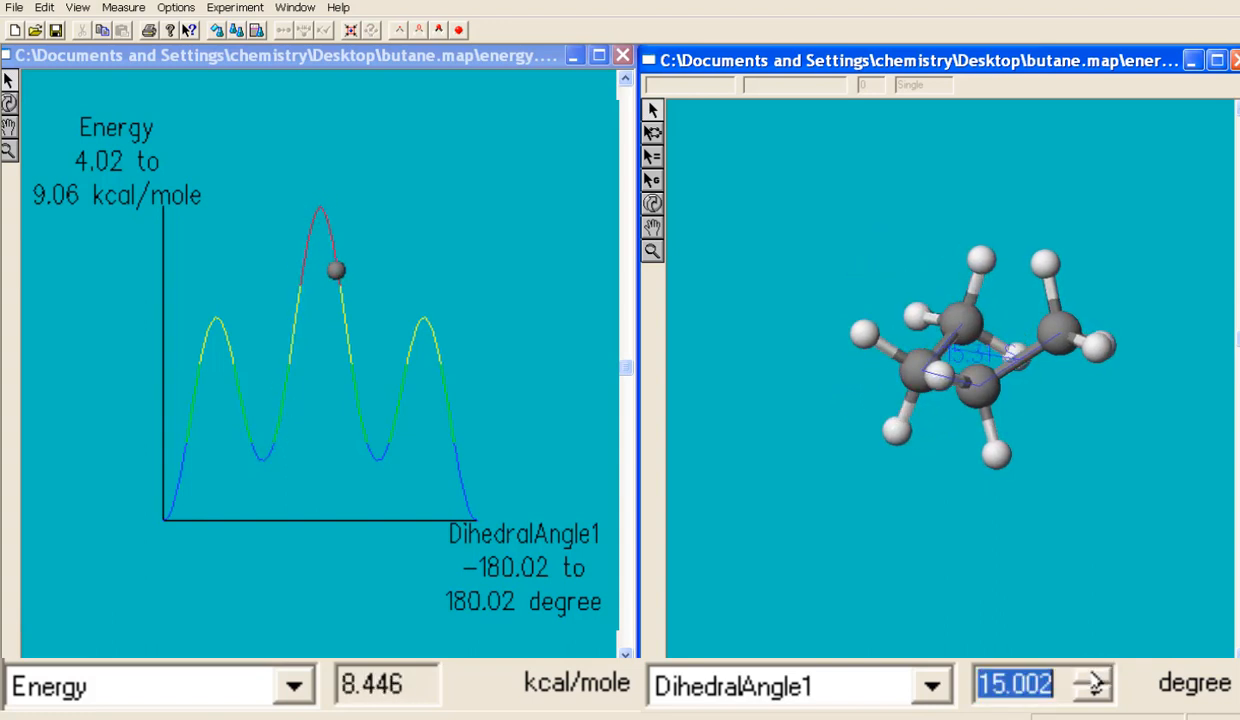
double_click(1093, 676)
double_click(1093, 676)
click(1093, 676)
double_click(1093, 676)
double_click(1093, 676)
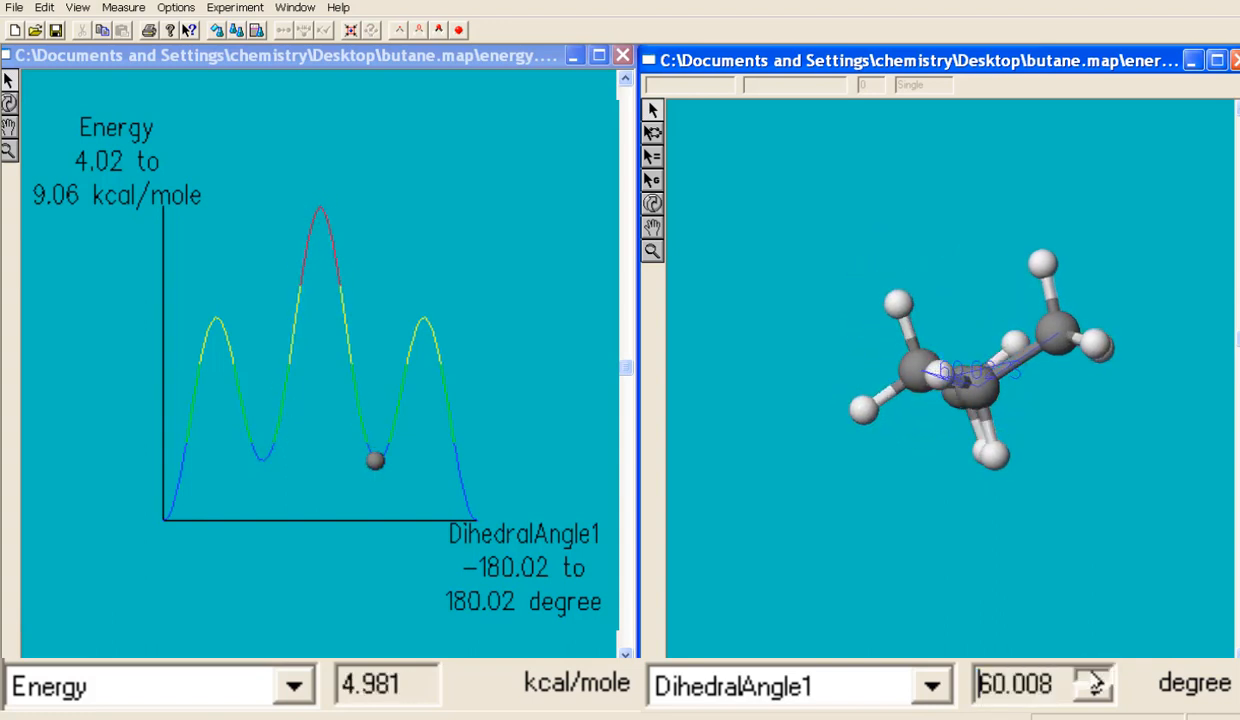
double_click(1093, 676)
double_click(1093, 676)
double_click(1093, 676)
click(1093, 676)
double_click(1093, 676)
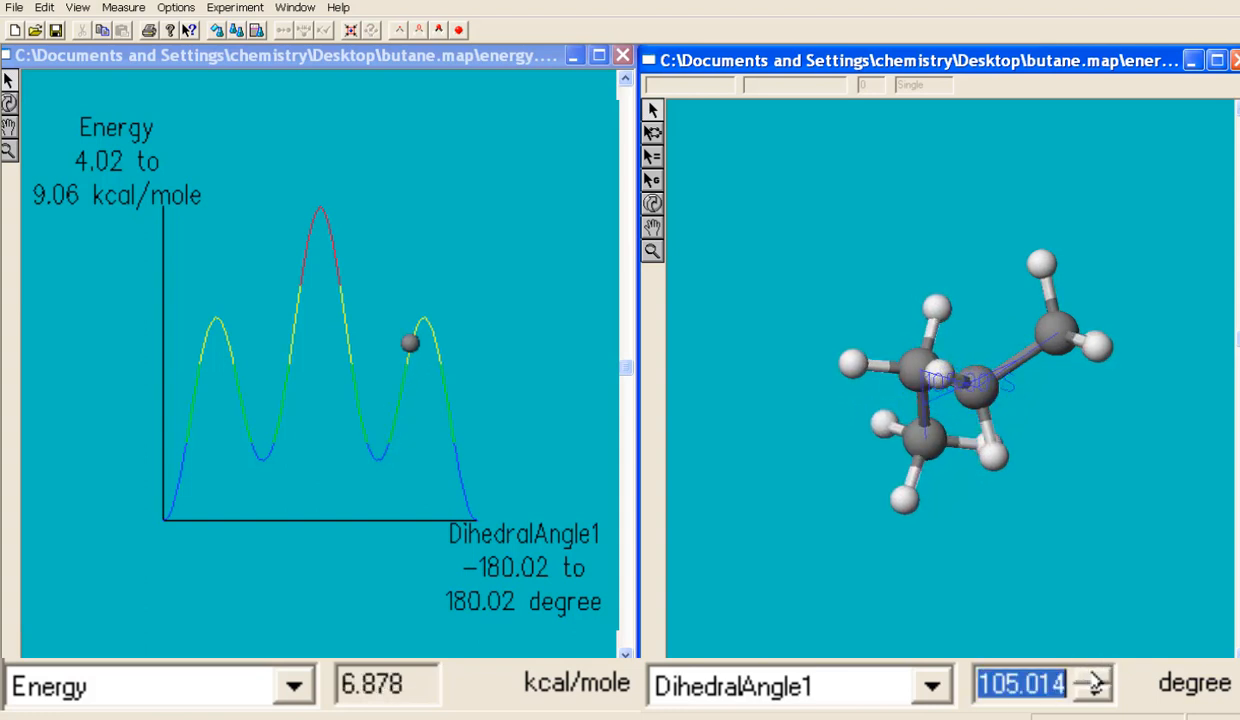
double_click(1093, 676)
double_click(1093, 676)
click(1093, 676)
double_click(1093, 676)
double_click(1093, 676)
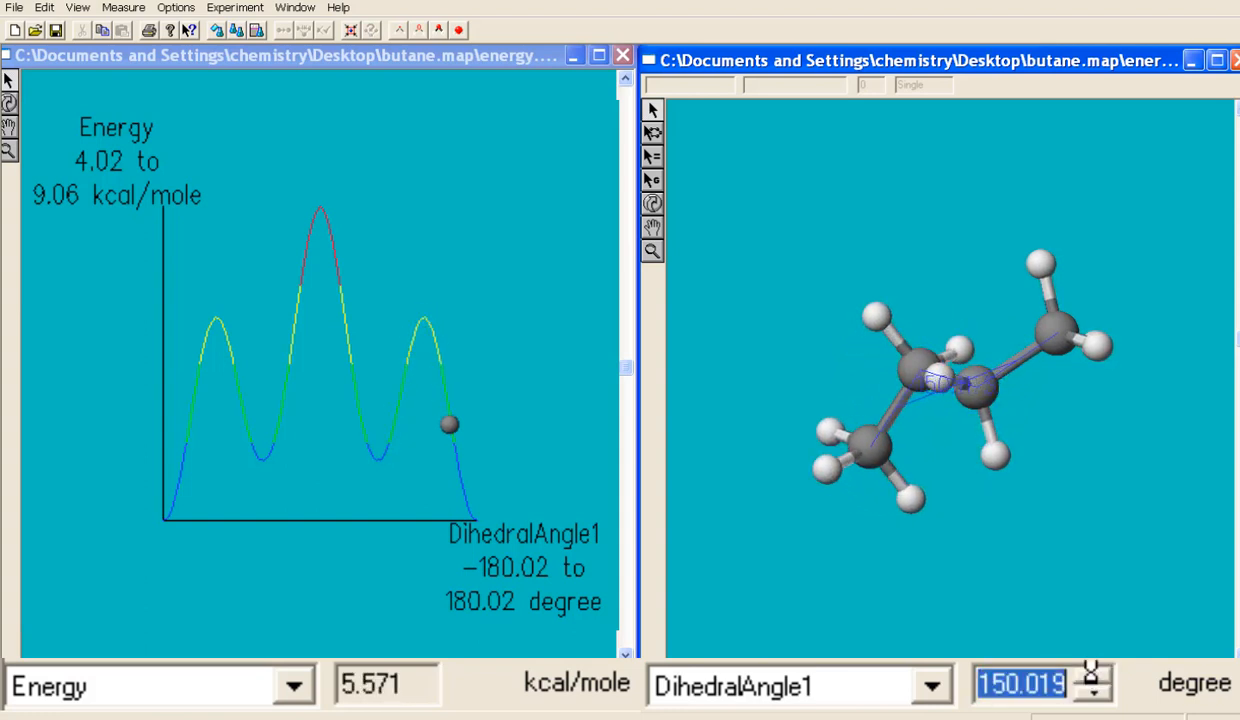
double_click(1093, 676)
double_click(1093, 676)
double_click(1093, 676)
click(1094, 678)
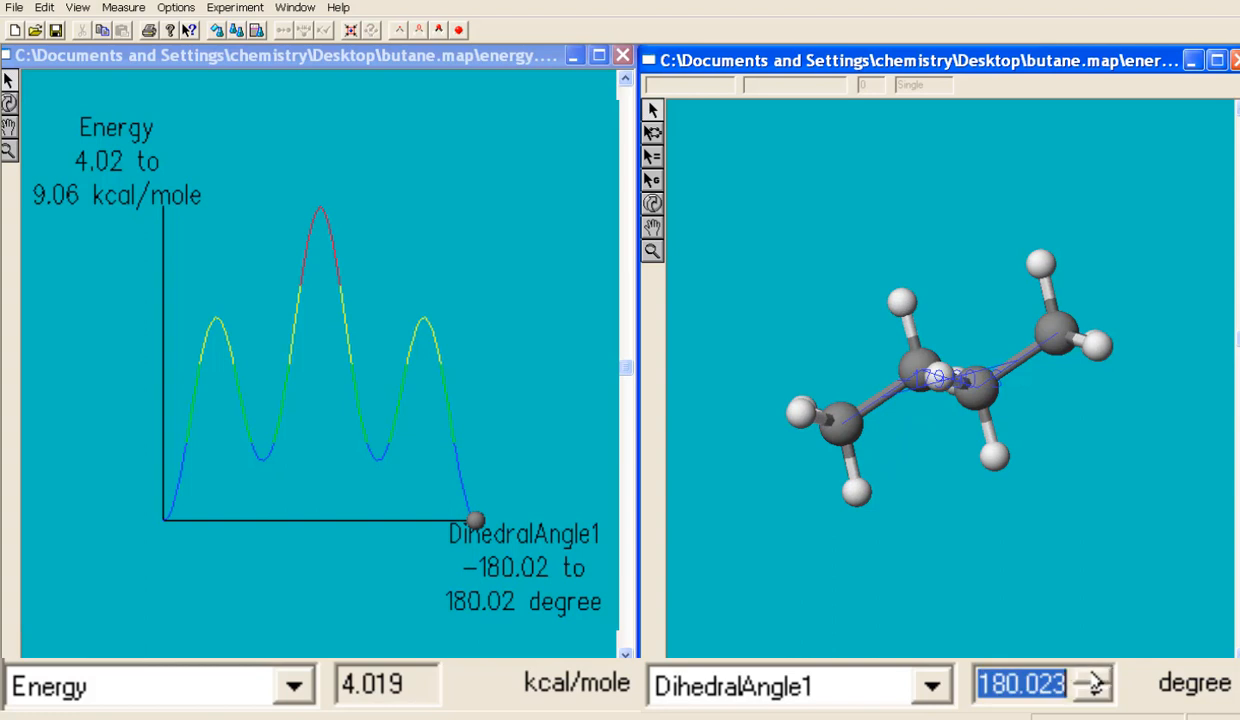
click(1094, 678)
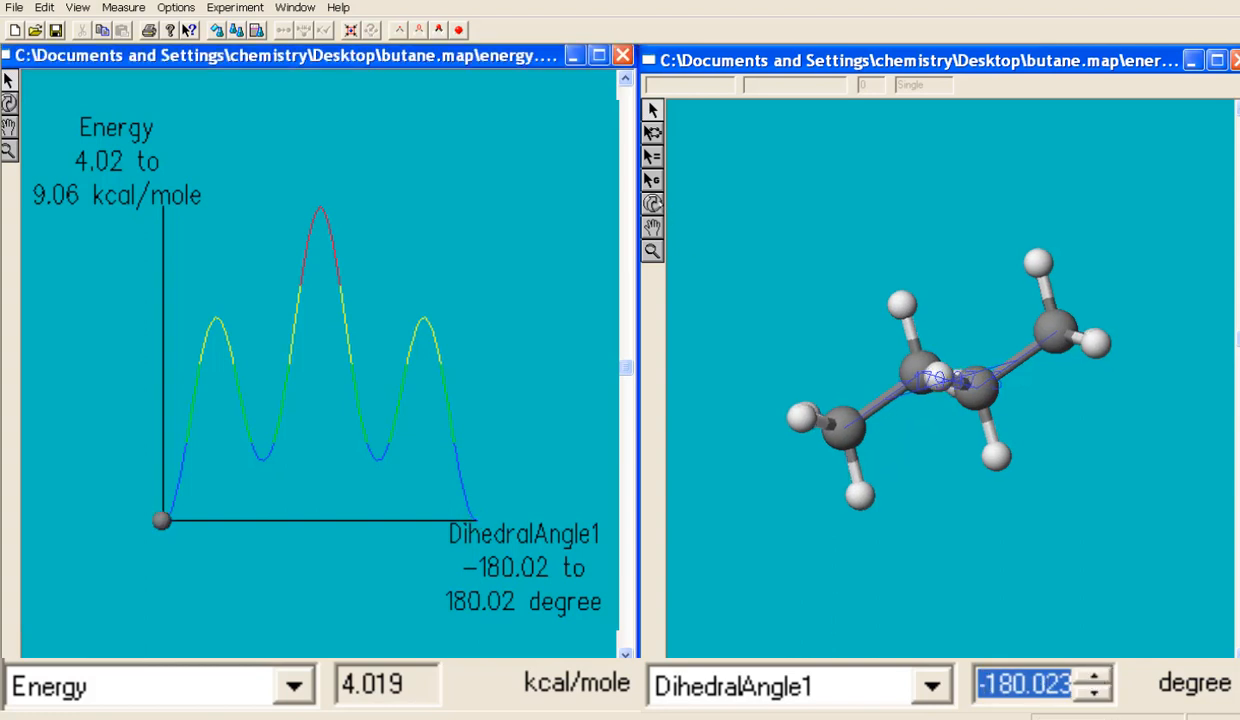
Rotate the butane model to look straight along its central carbon–carbon bond, with the chain's end carbons aligned vertically.
click(877, 325)
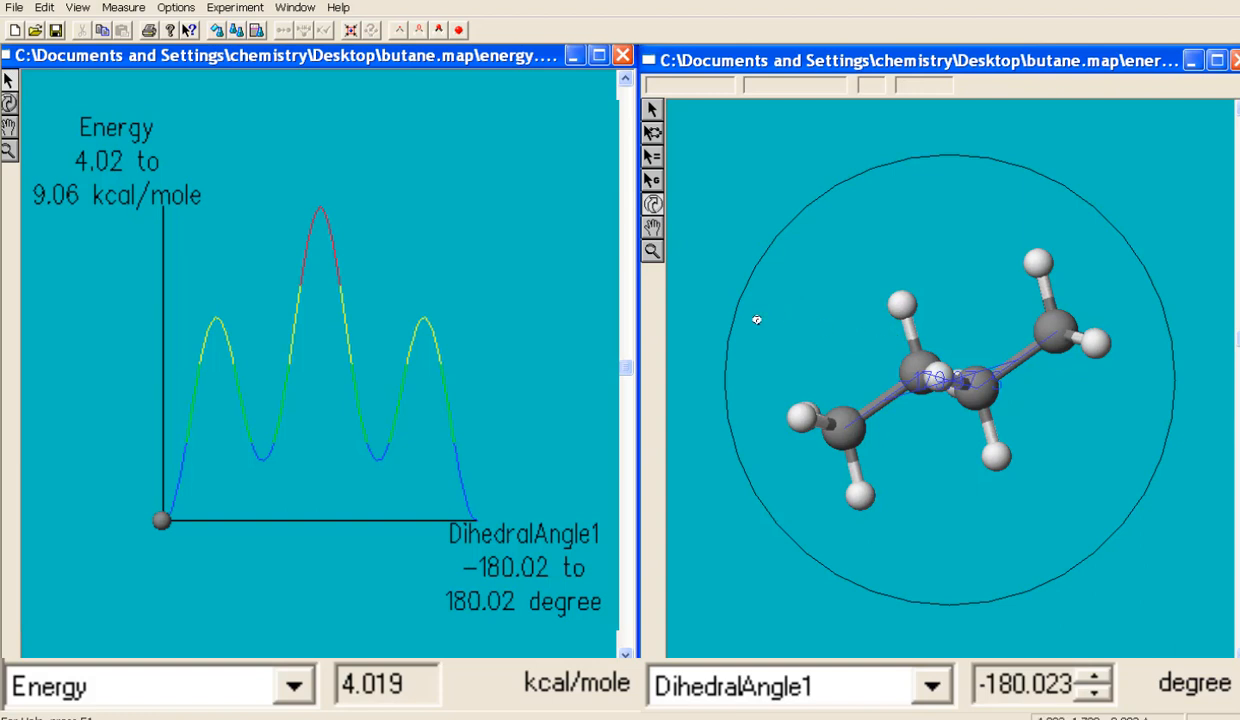
drag(756, 324, 1016, 421)
drag(800, 318, 980, 338)
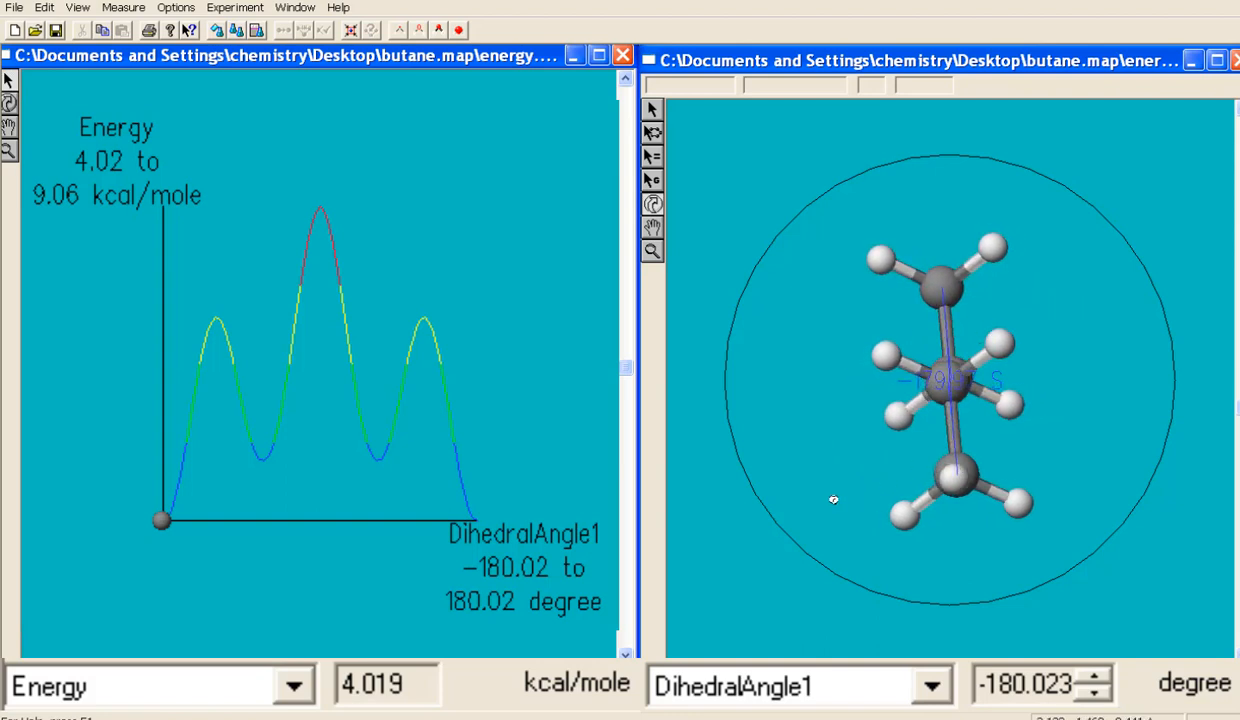
drag(831, 501, 829, 492)
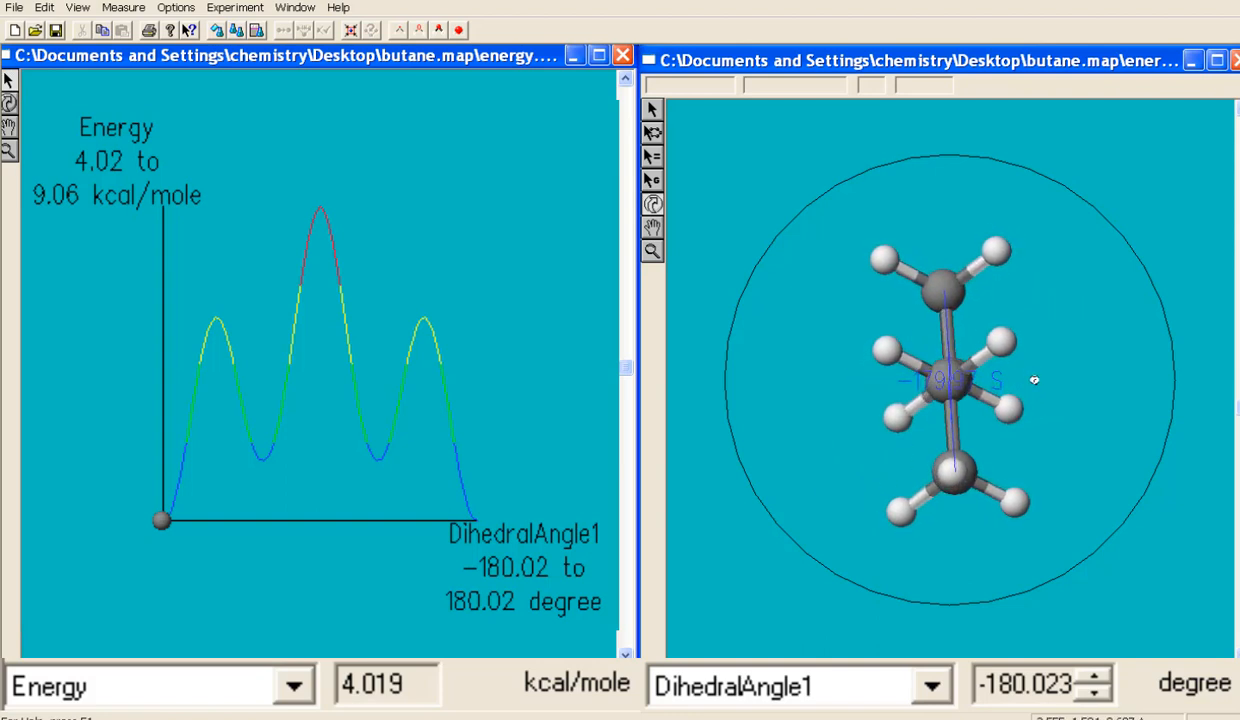
drag(1032, 374, 1058, 387)
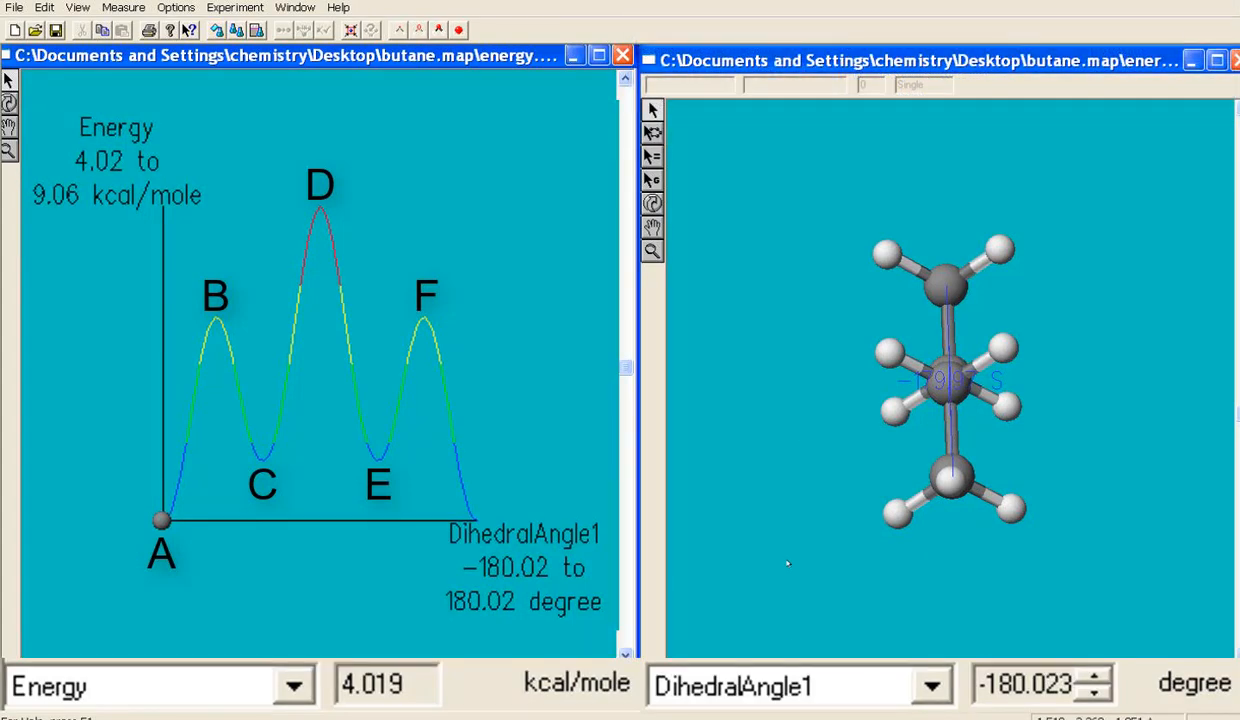
Step DihedralAngle1 to -120.016 degrees to view the eclipsed conformation at the first energy peak.
click(1094, 677)
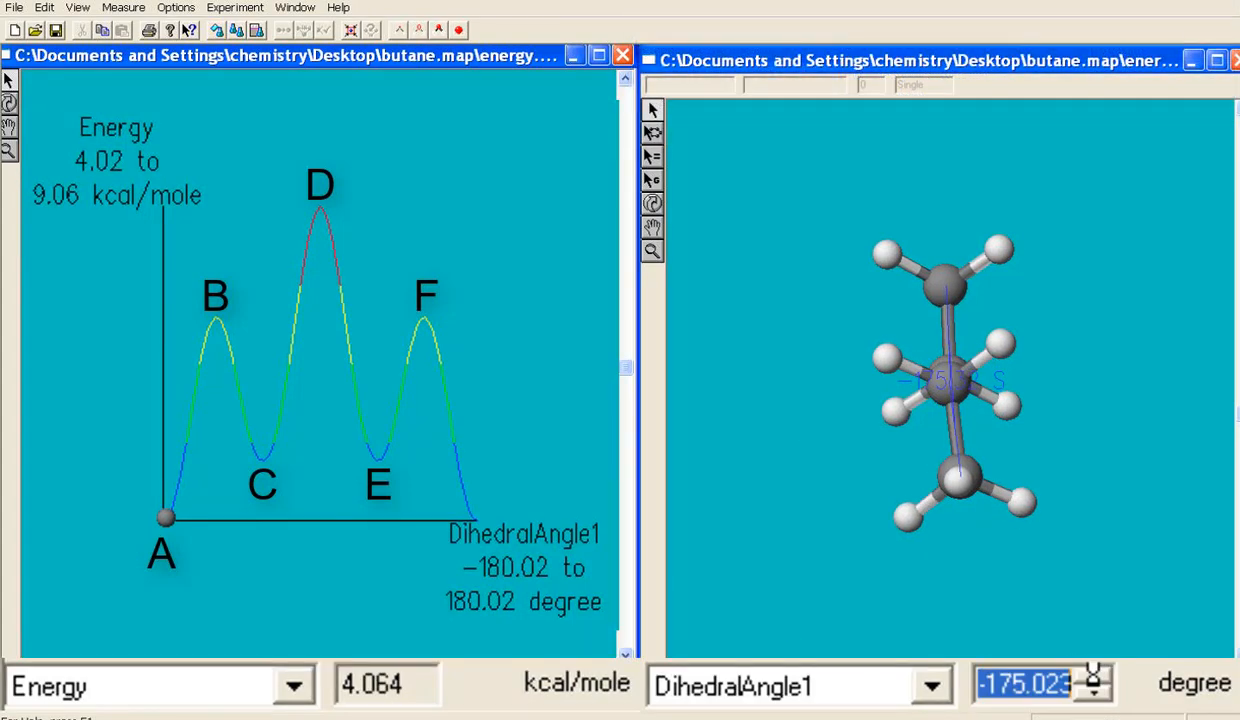
click(1094, 677)
click(1094, 677)
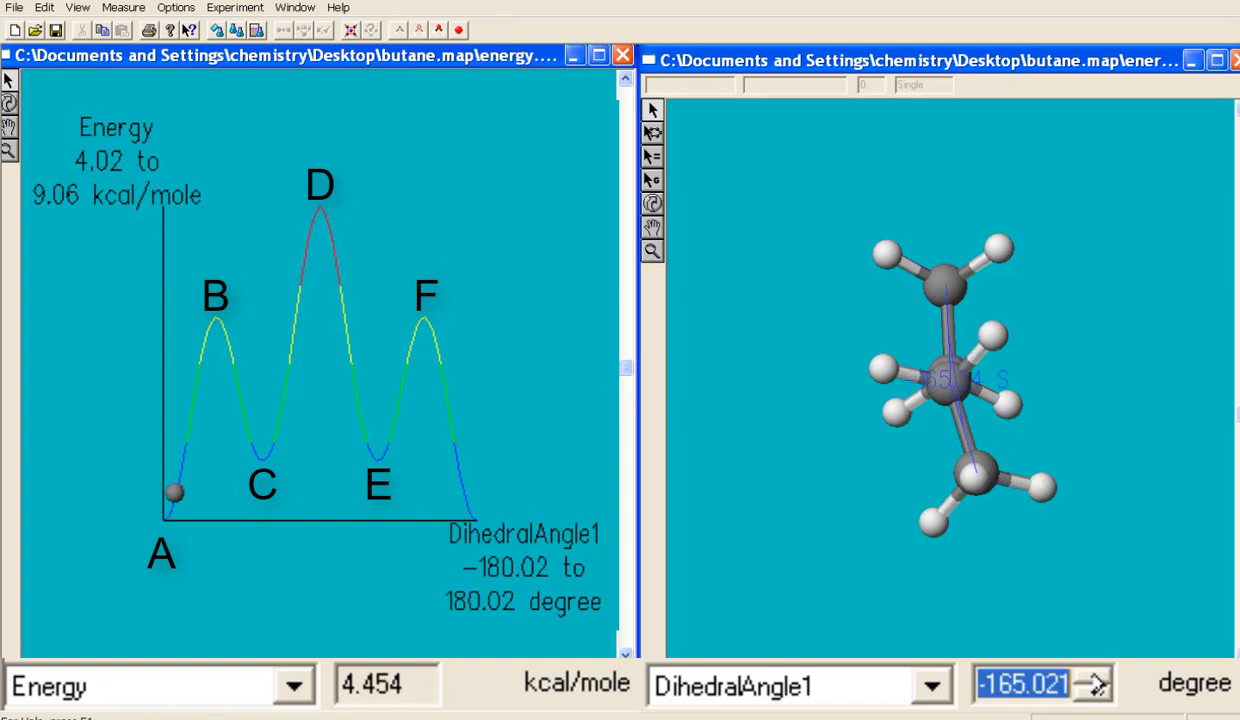
click(1095, 679)
click(1096, 681)
click(1096, 681)
click(1096, 681)
click(1096, 681)
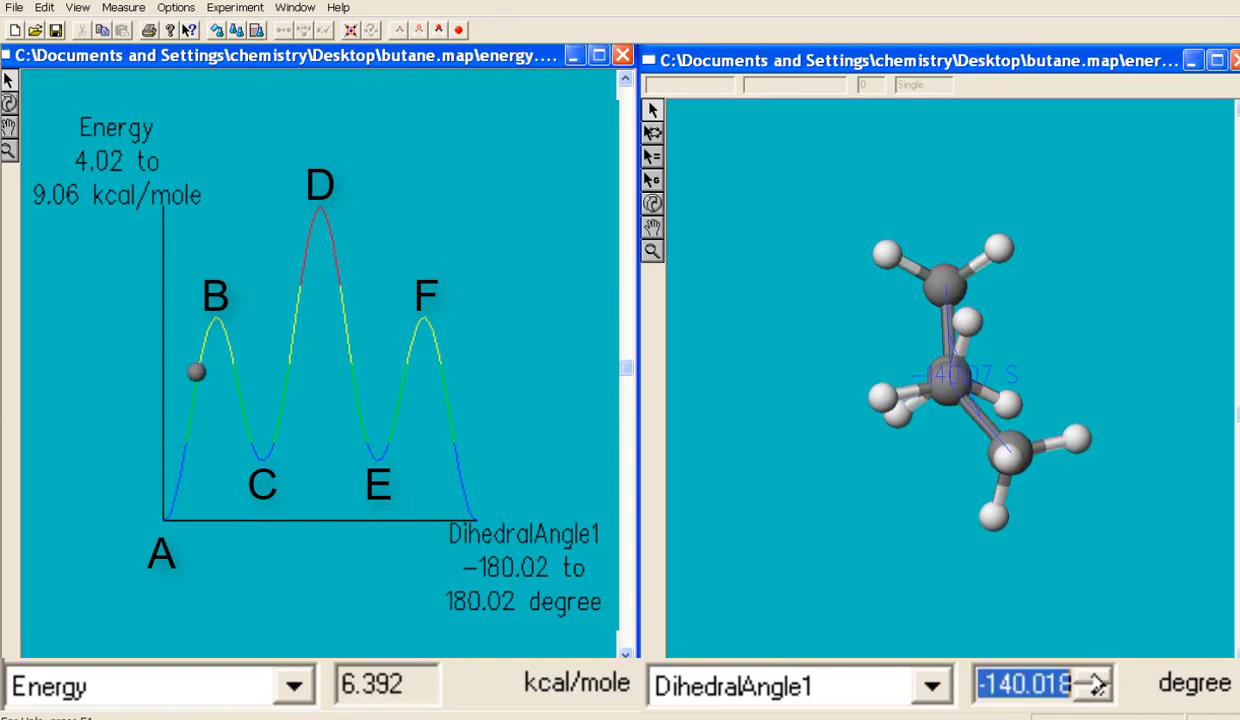
click(1096, 681)
click(1096, 681)
click(1096, 681)
click(1096, 681)
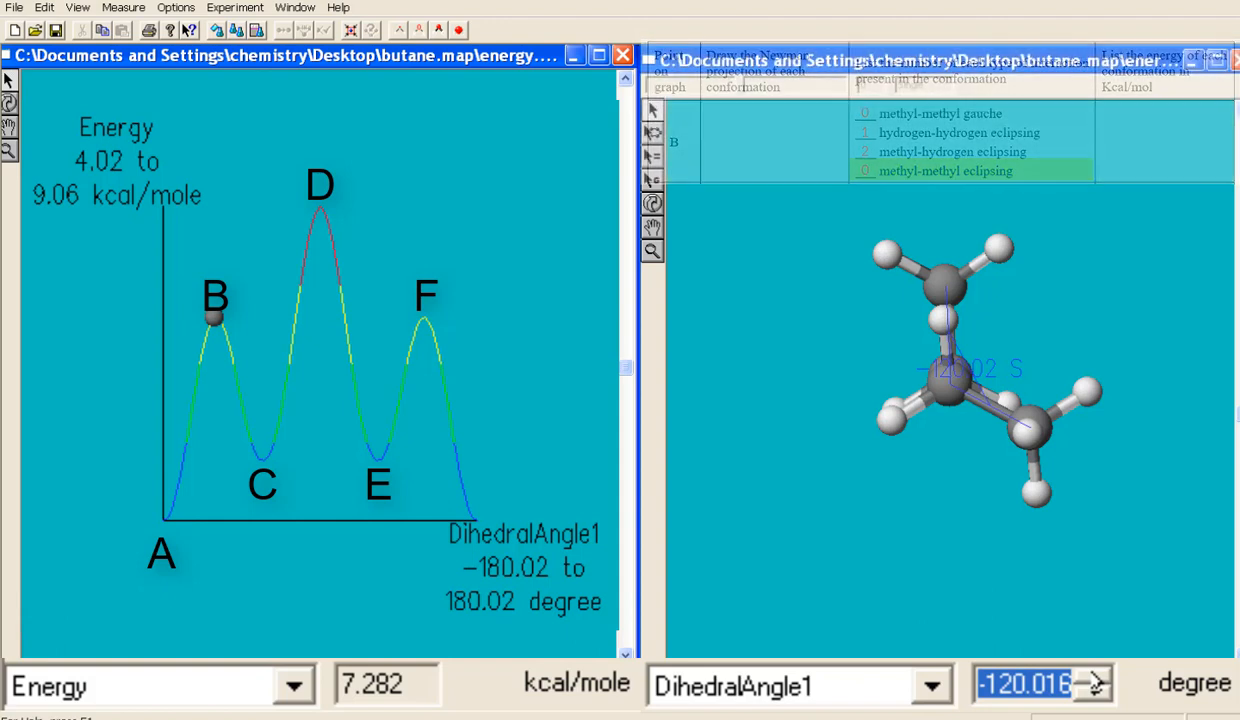
Step DihedralAngle1 to -60.008 degrees to view the gauche conformation in the energy valley after the first peak.
click(1096, 677)
click(1092, 676)
click(1093, 676)
click(1093, 676)
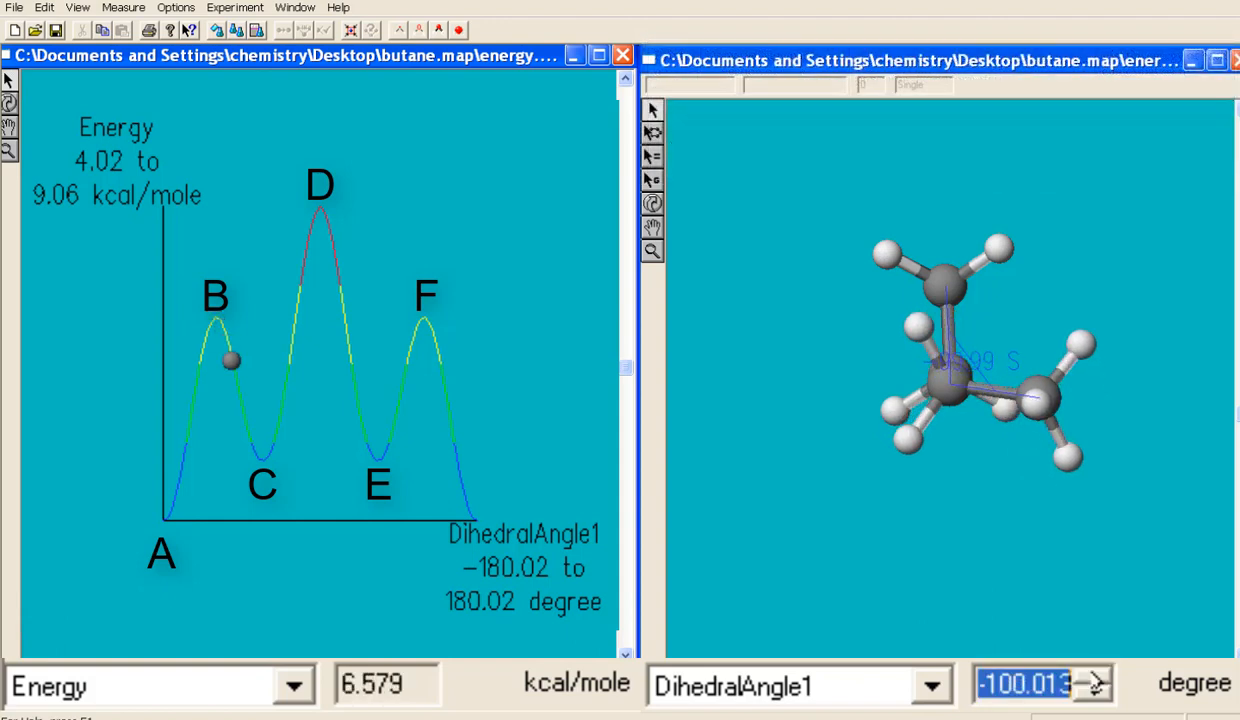
click(1093, 676)
click(1093, 676)
click(1094, 677)
click(1094, 677)
click(1094, 677)
click(1094, 677)
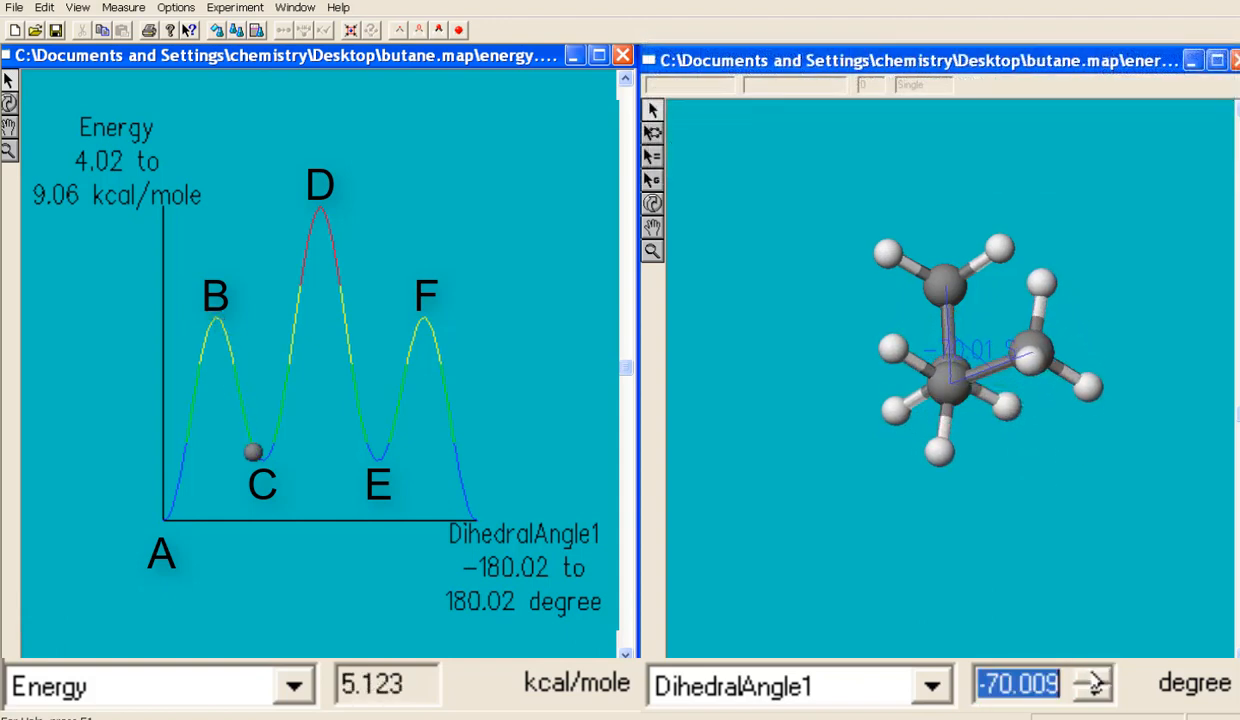
click(1093, 676)
click(1092, 675)
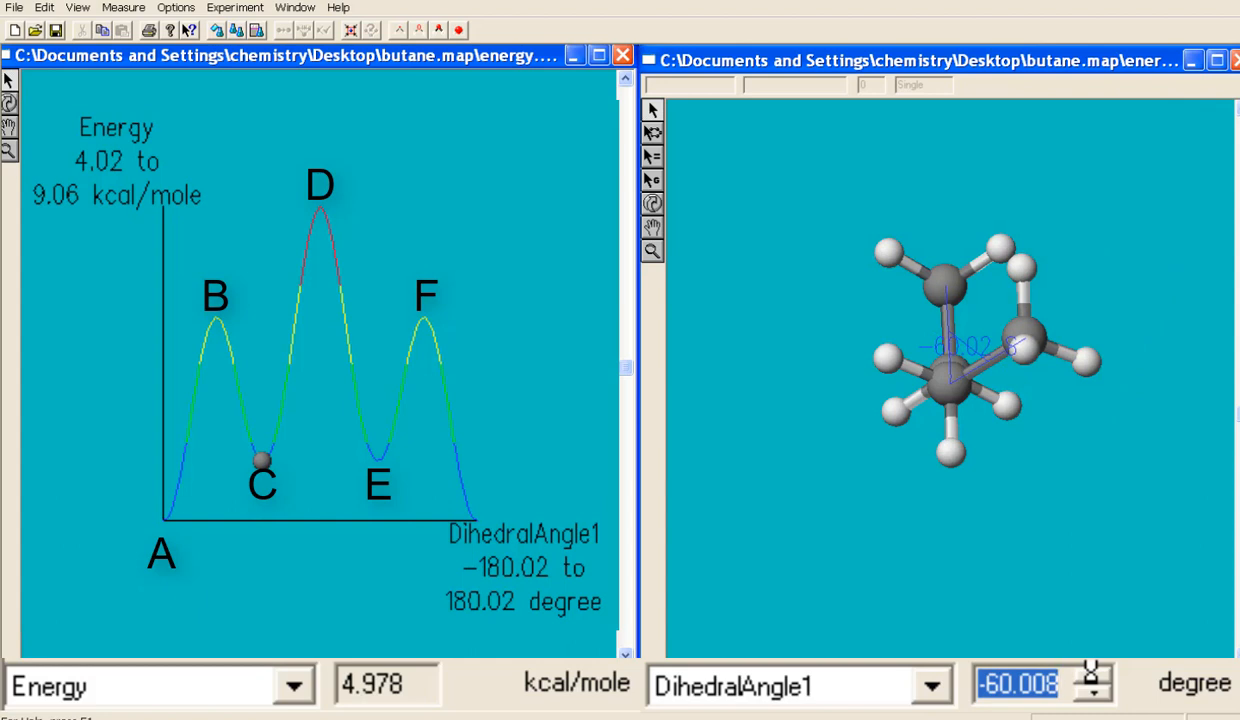
Step DihedralAngle1 to 0.000 degrees to view the fully eclipsed conformation at the highest energy peak.
click(1091, 674)
click(1091, 674)
click(1091, 674)
click(1091, 674)
click(1091, 674)
click(1091, 674)
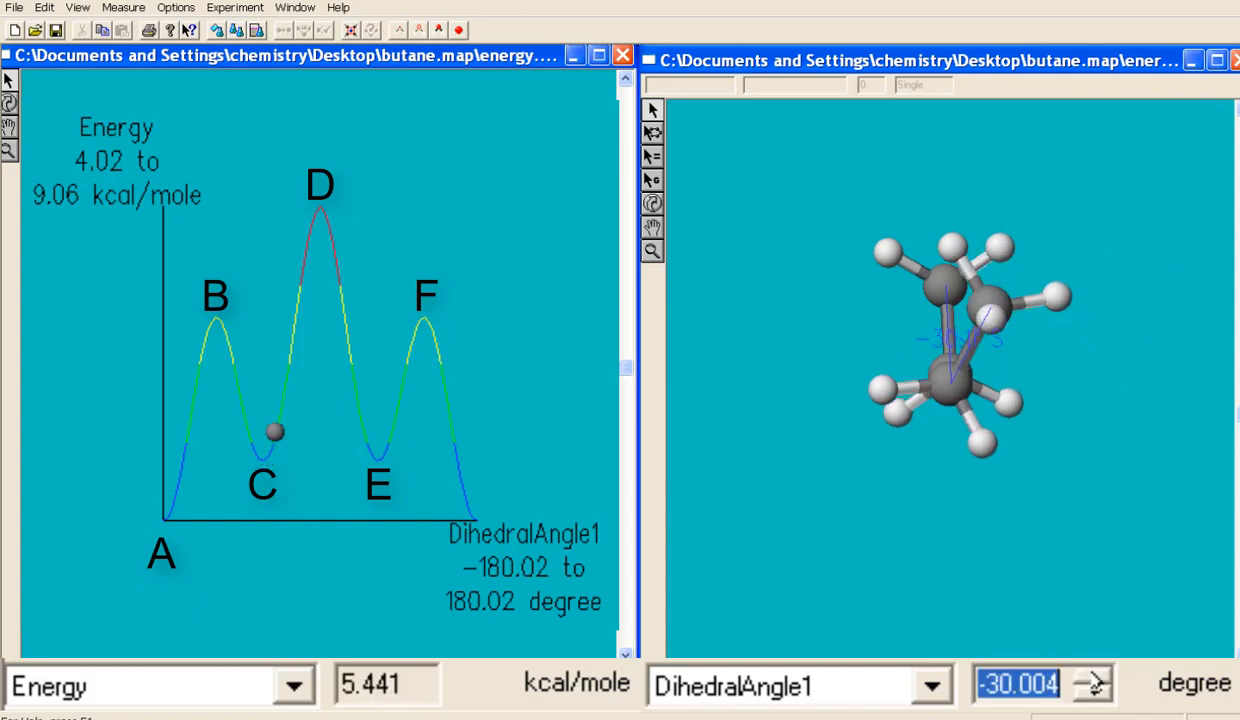
click(1092, 676)
click(1094, 678)
click(1094, 678)
click(1094, 678)
click(1094, 678)
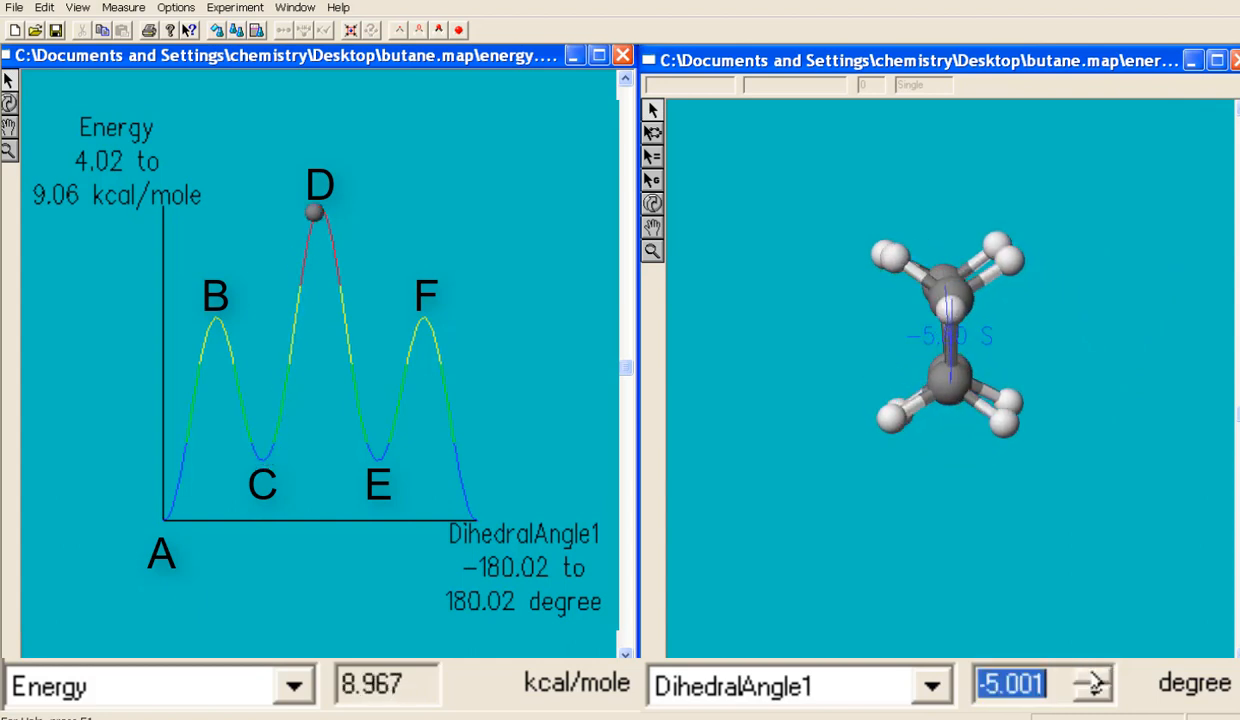
click(1094, 678)
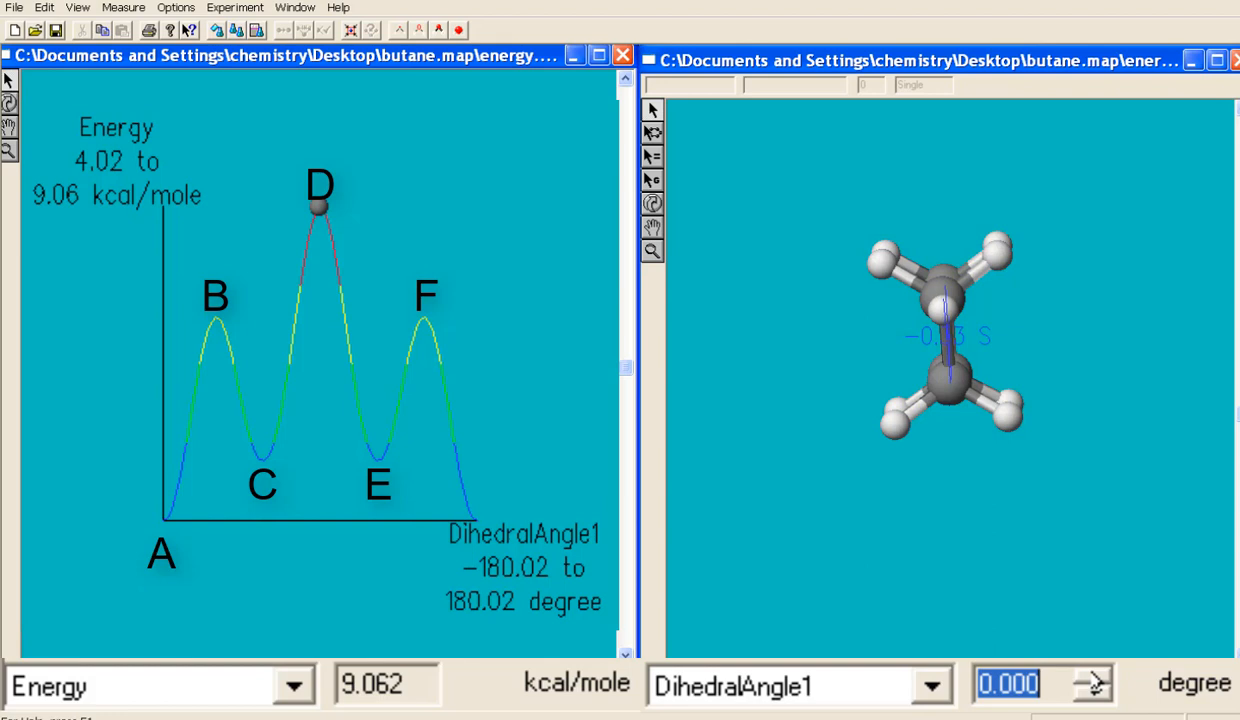
Step DihedralAngle1 to 60.008 degrees to view the gauche conformation in the energy valley after the central peak.
click(1097, 683)
click(1097, 683)
click(1097, 683)
click(1097, 683)
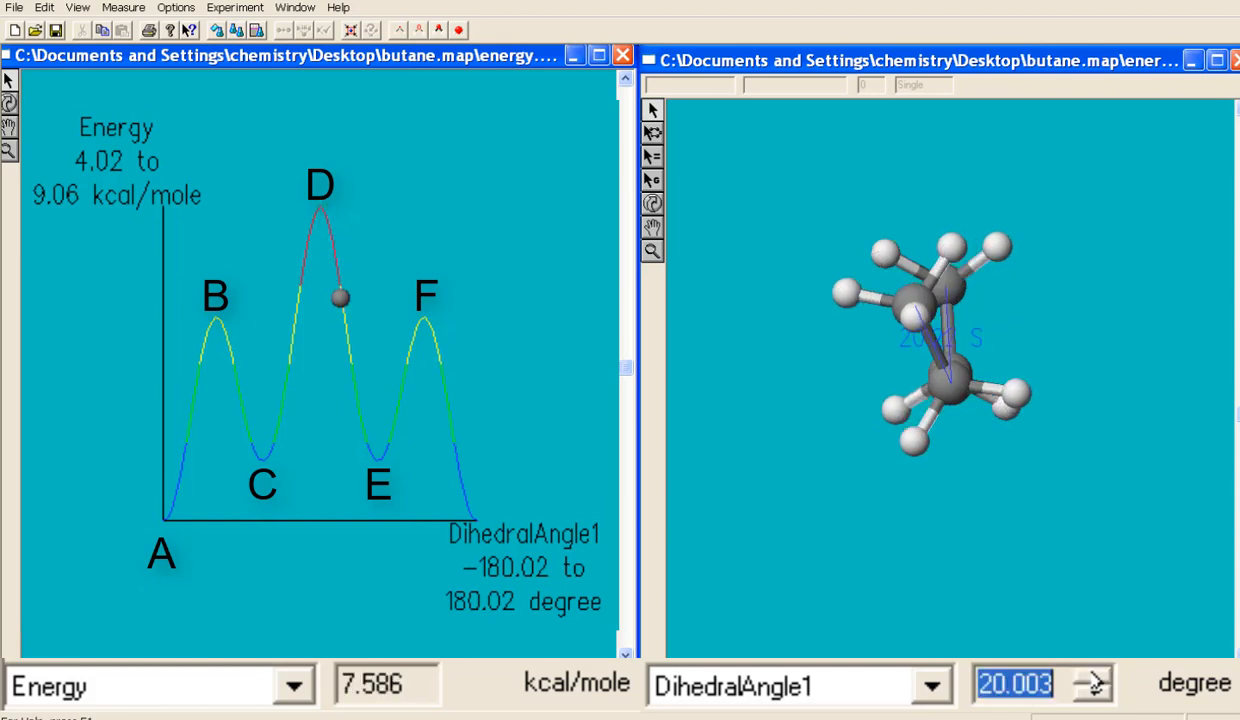
click(1097, 683)
click(1097, 683)
click(1097, 683)
click(1097, 683)
click(1097, 683)
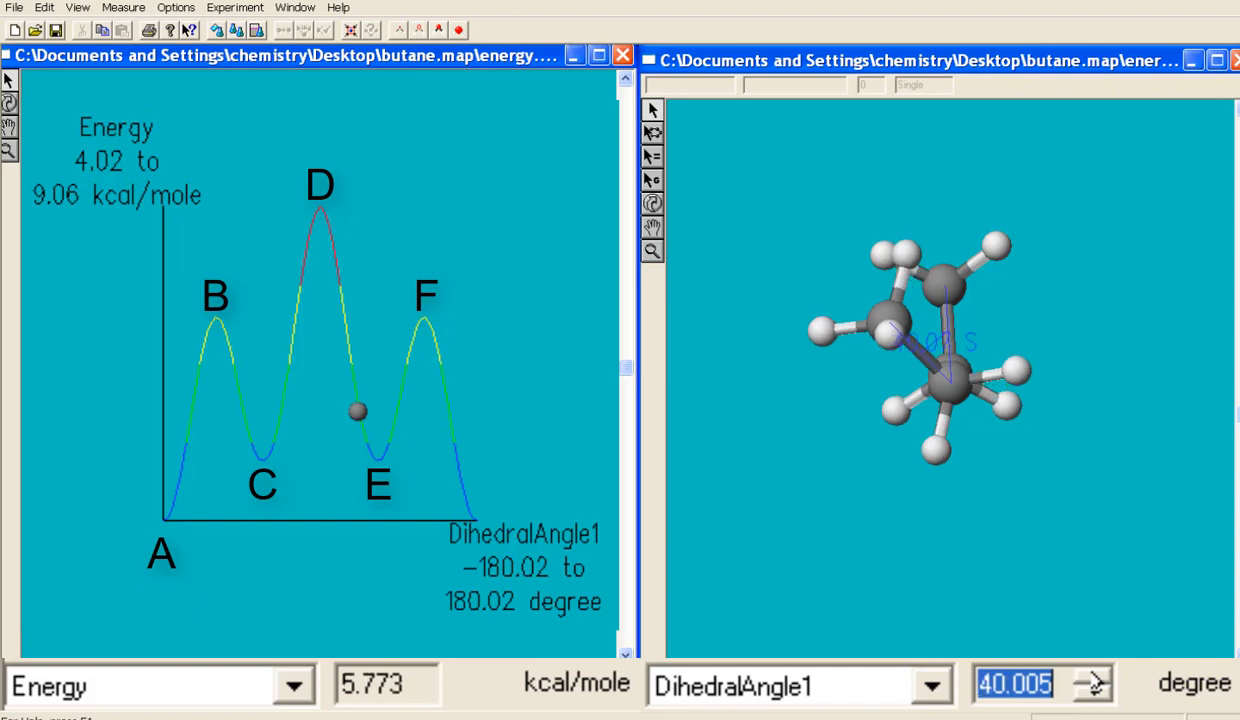
click(1097, 683)
click(1097, 683)
click(1097, 683)
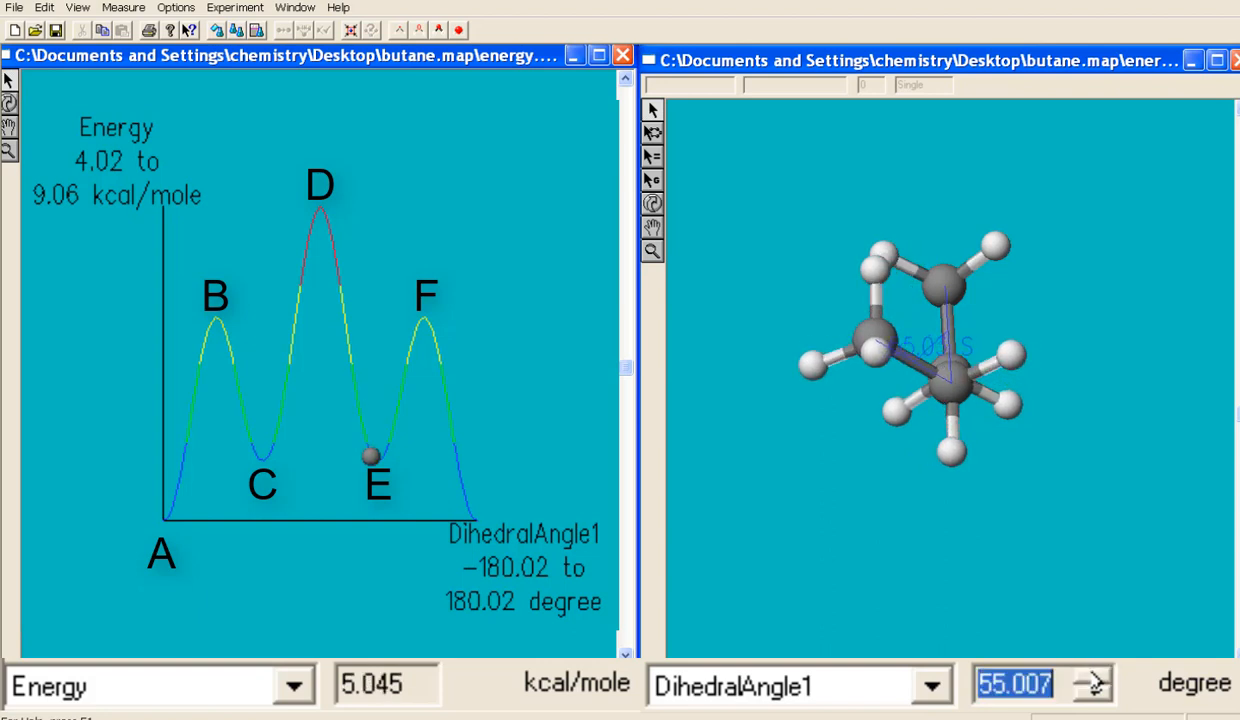
click(1097, 683)
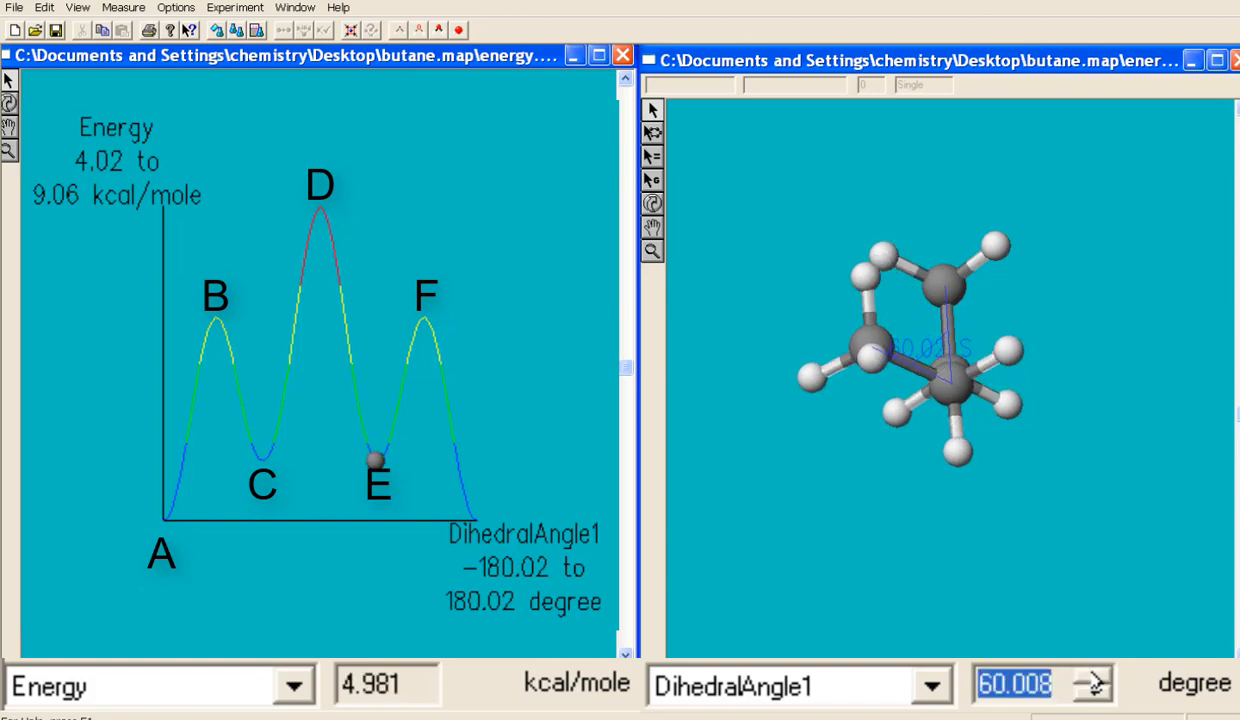
Step DihedralAngle1 to 120.016 degrees to view the eclipsed conformation at the last energy peak.
click(1097, 683)
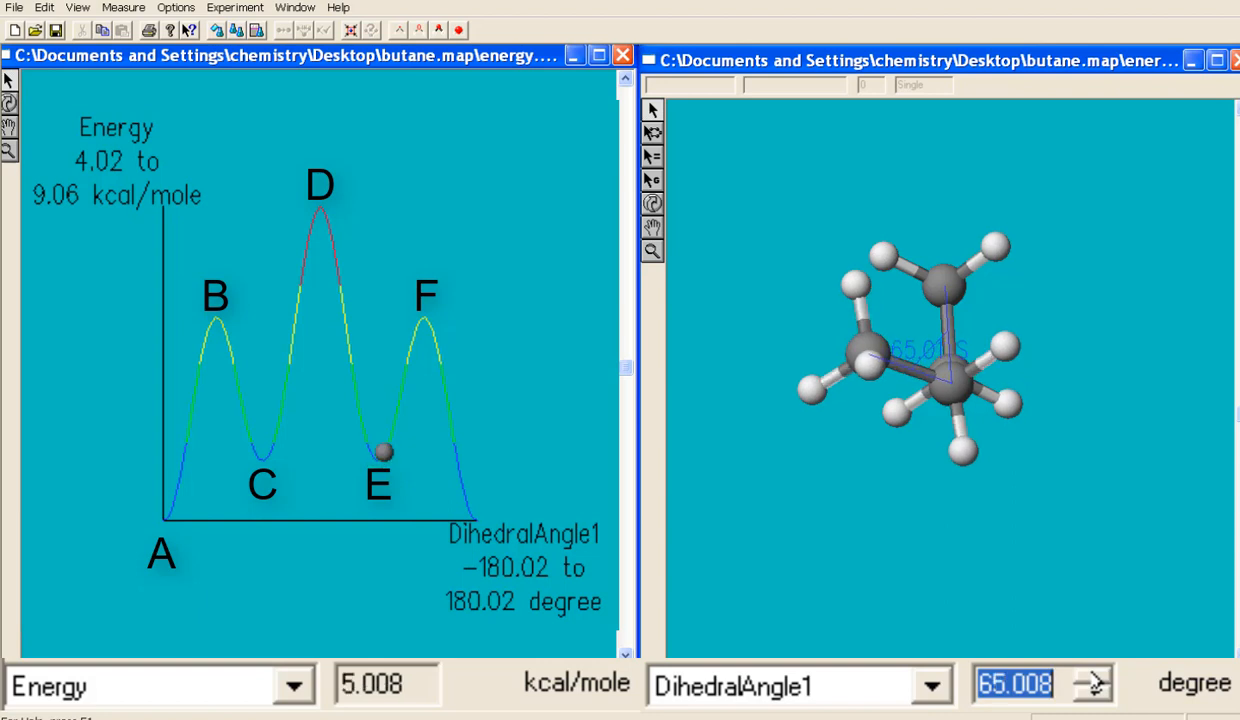
click(1097, 683)
click(1097, 683)
click(1097, 683)
click(1097, 683)
click(1097, 683)
click(1097, 683)
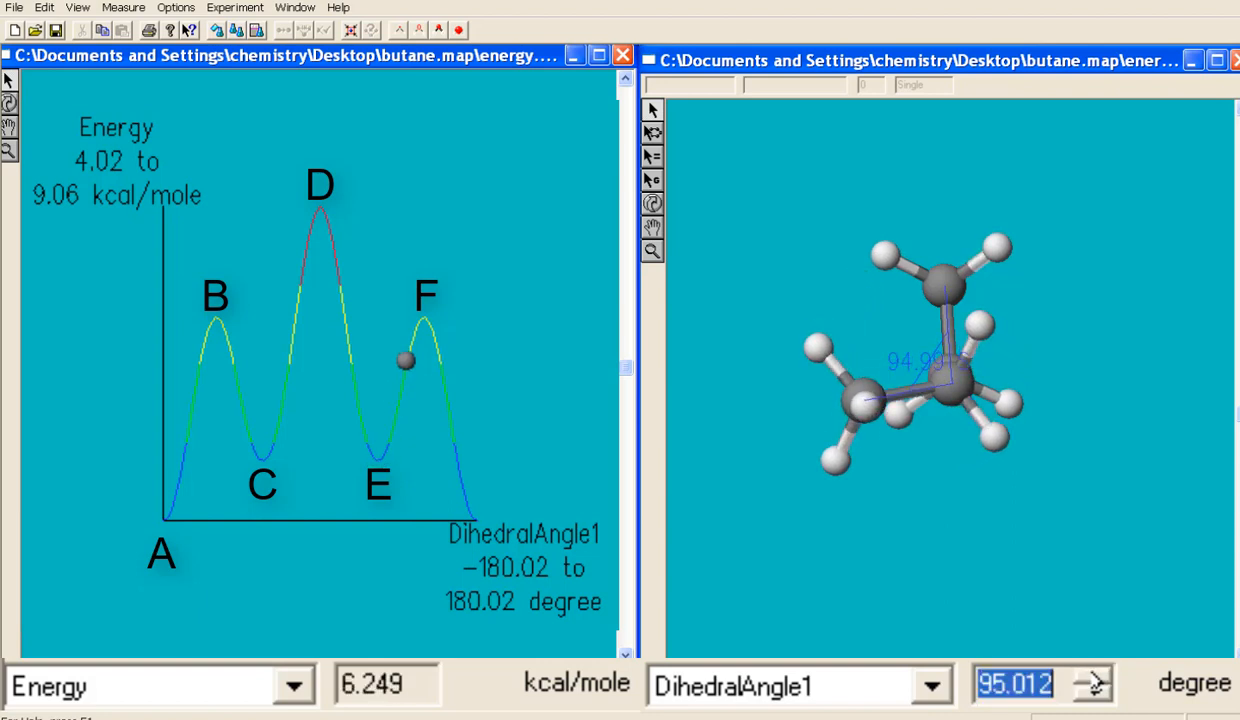
click(1097, 683)
click(1097, 683)
click(1097, 683)
click(1097, 683)
click(1097, 683)
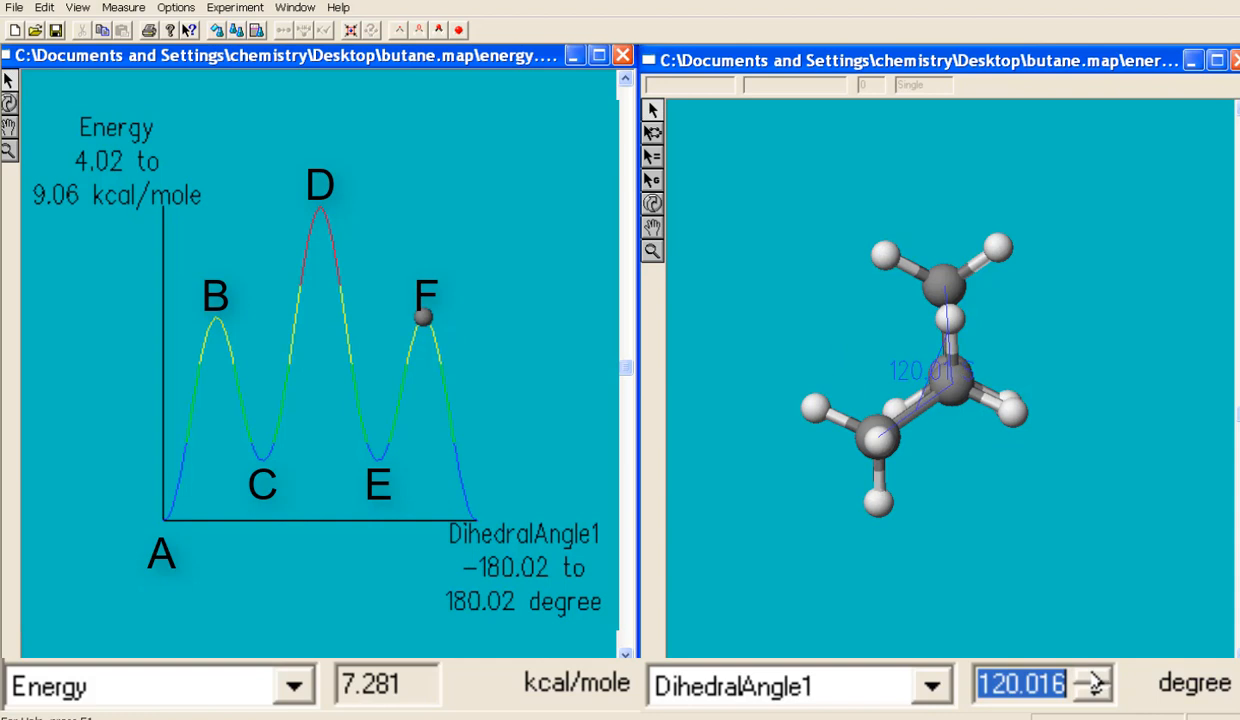
Step DihedralAngle1 to 180.023 degrees to view the anti conformation at the final energy minimum.
click(1097, 683)
click(1097, 683)
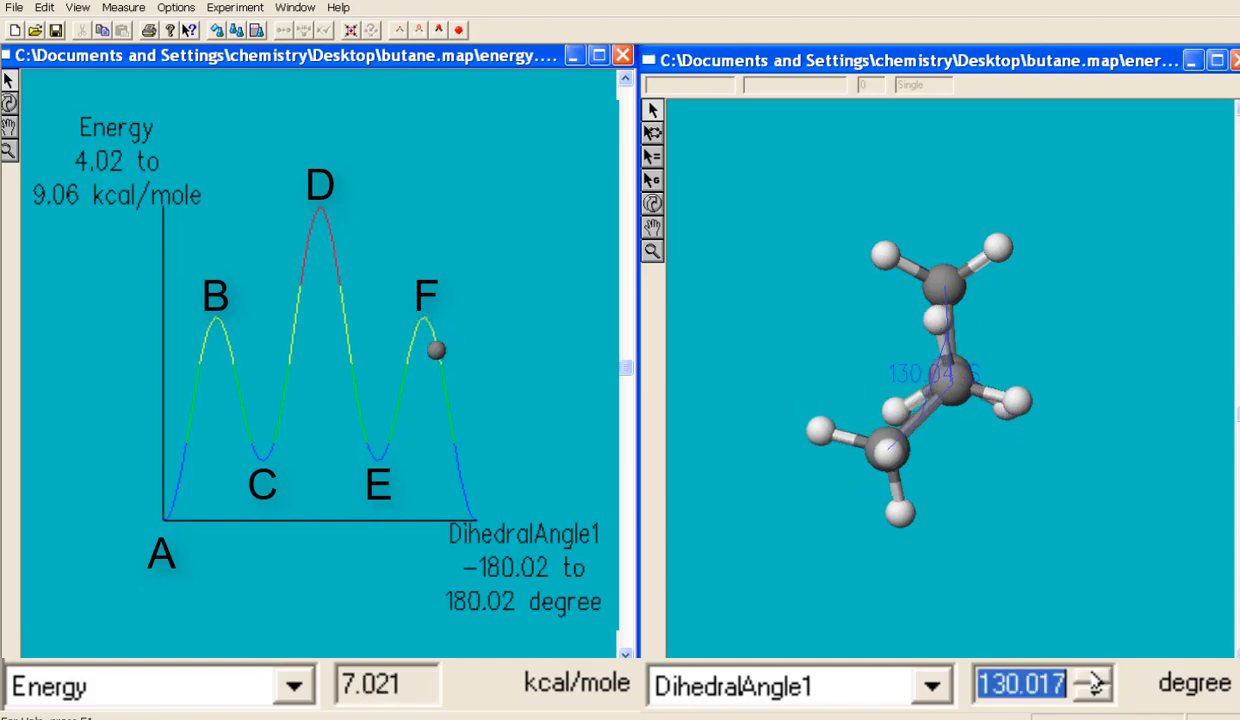
click(1097, 683)
click(1097, 683)
click(1097, 683)
click(1097, 683)
click(1097, 683)
click(1097, 683)
click(1097, 683)
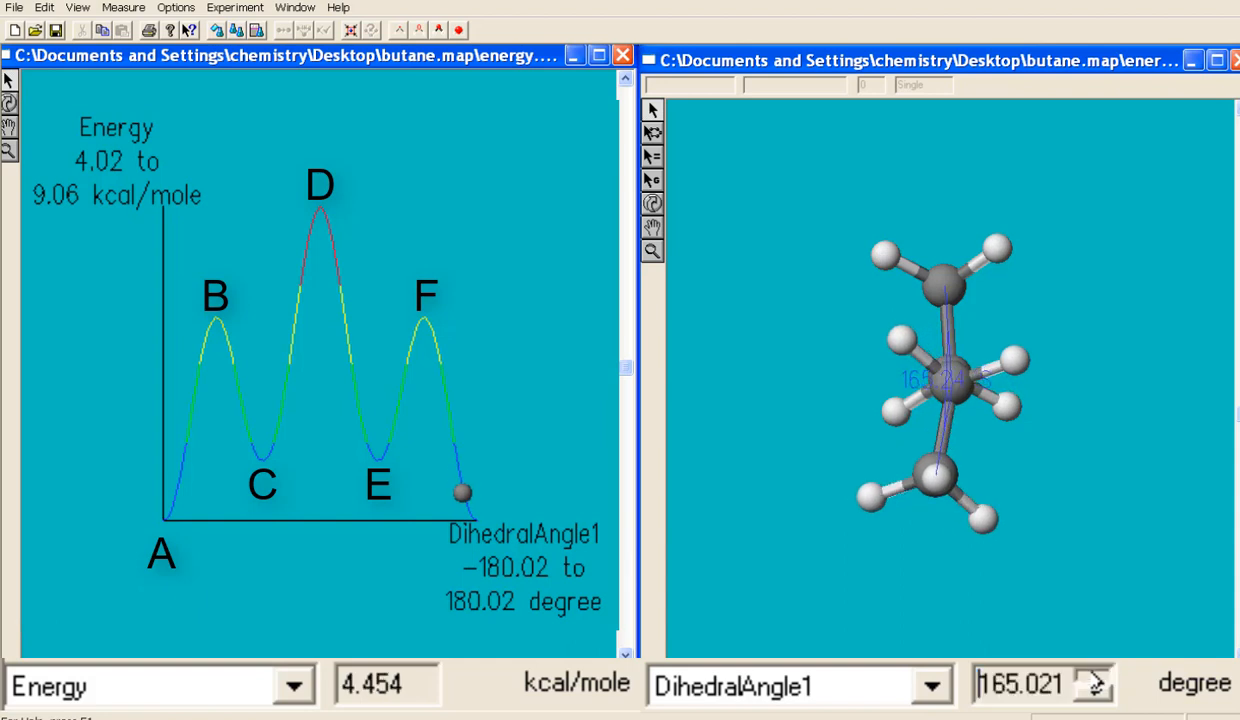
click(1097, 683)
click(1097, 683)
click(1097, 683)
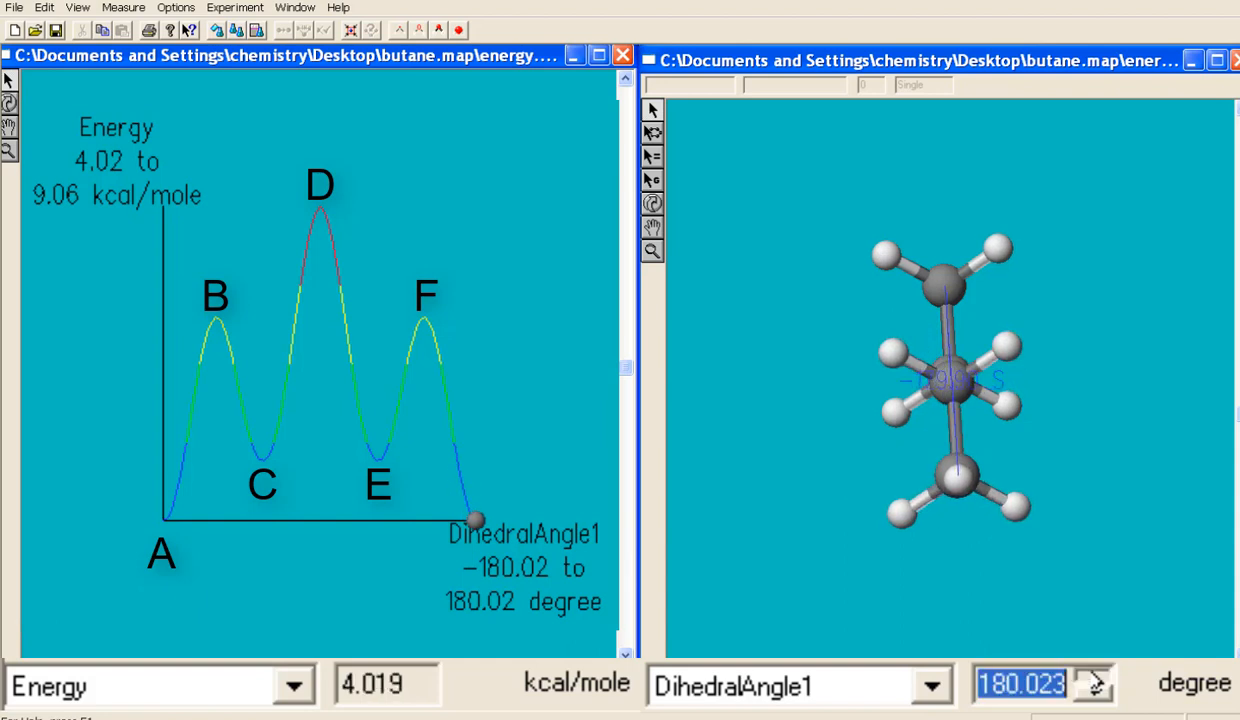
click(1097, 688)
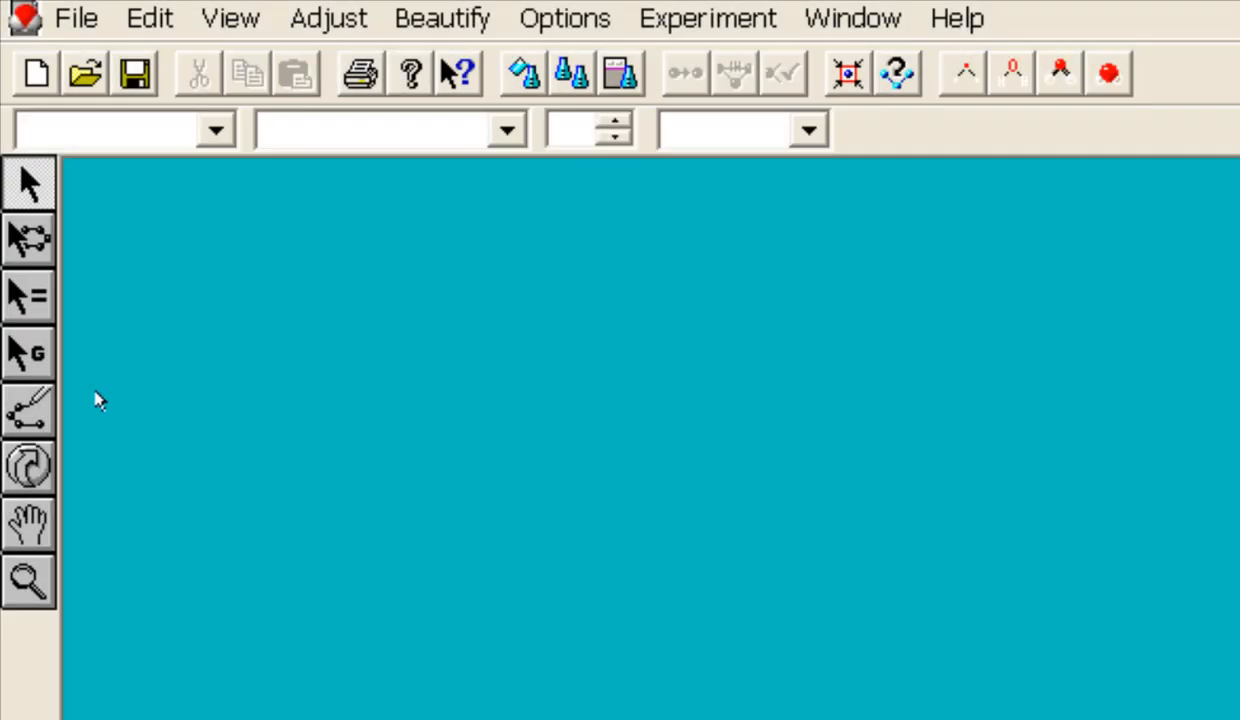
Draw the carbon skeleton of 2-methylbutane with single-bonded sp3 carbons: a zigzag chain of four plus one branch on the third atom.
click(28, 408)
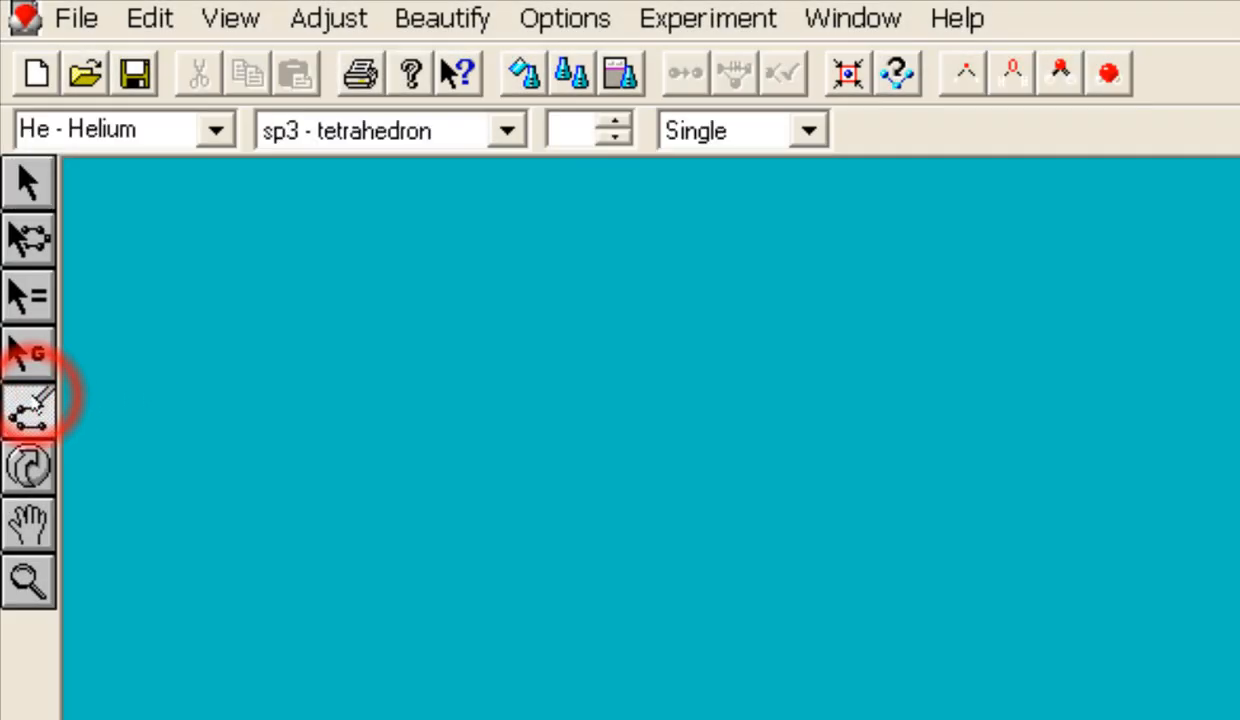
click(216, 132)
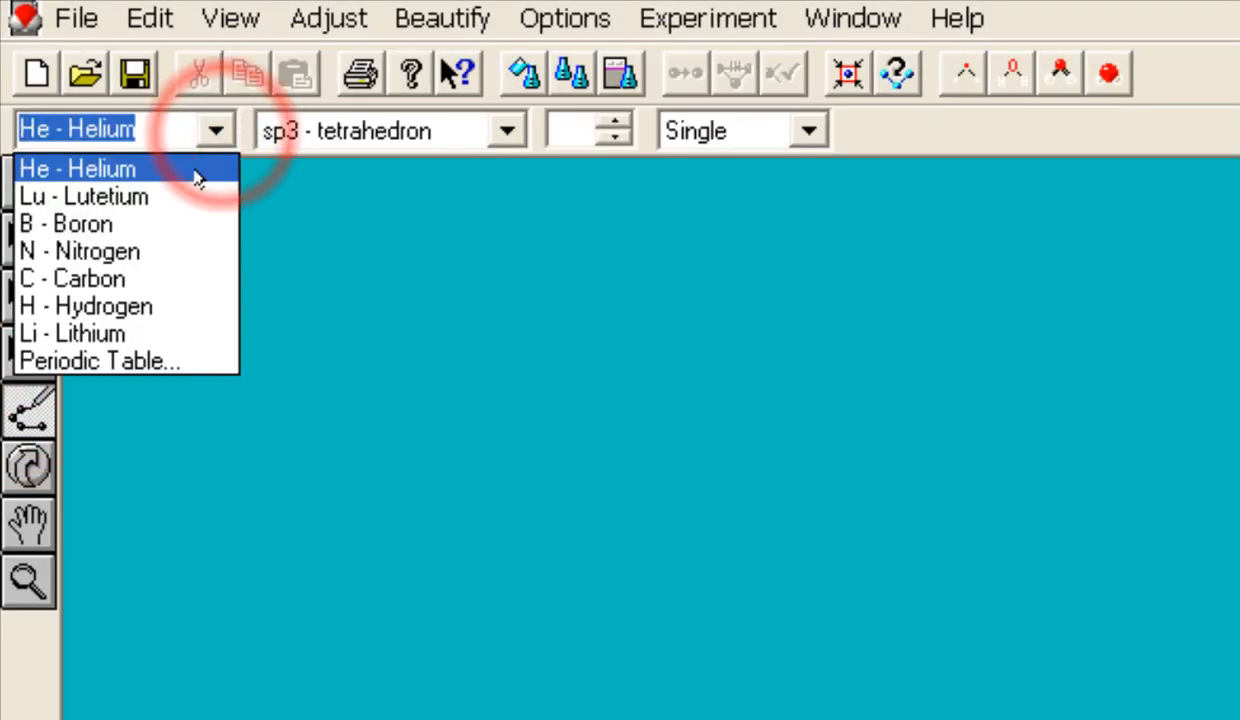
click(133, 270)
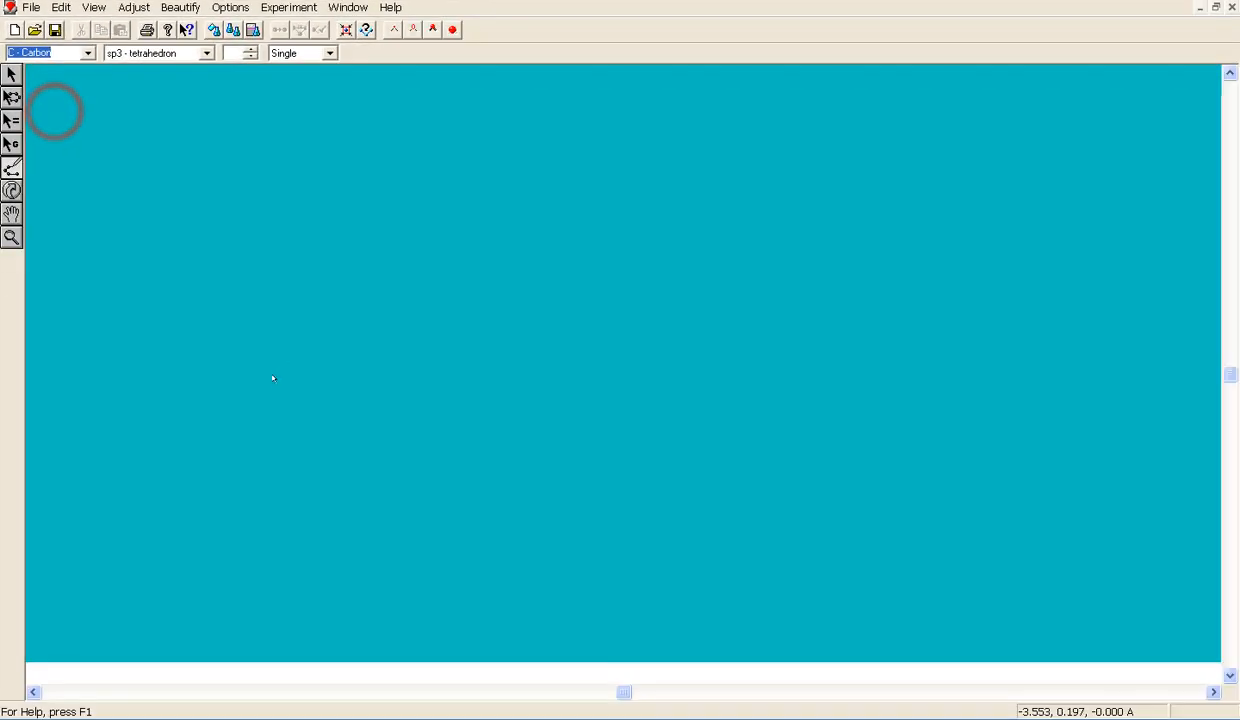
click(258, 386)
drag(259, 389, 366, 305)
click(458, 376)
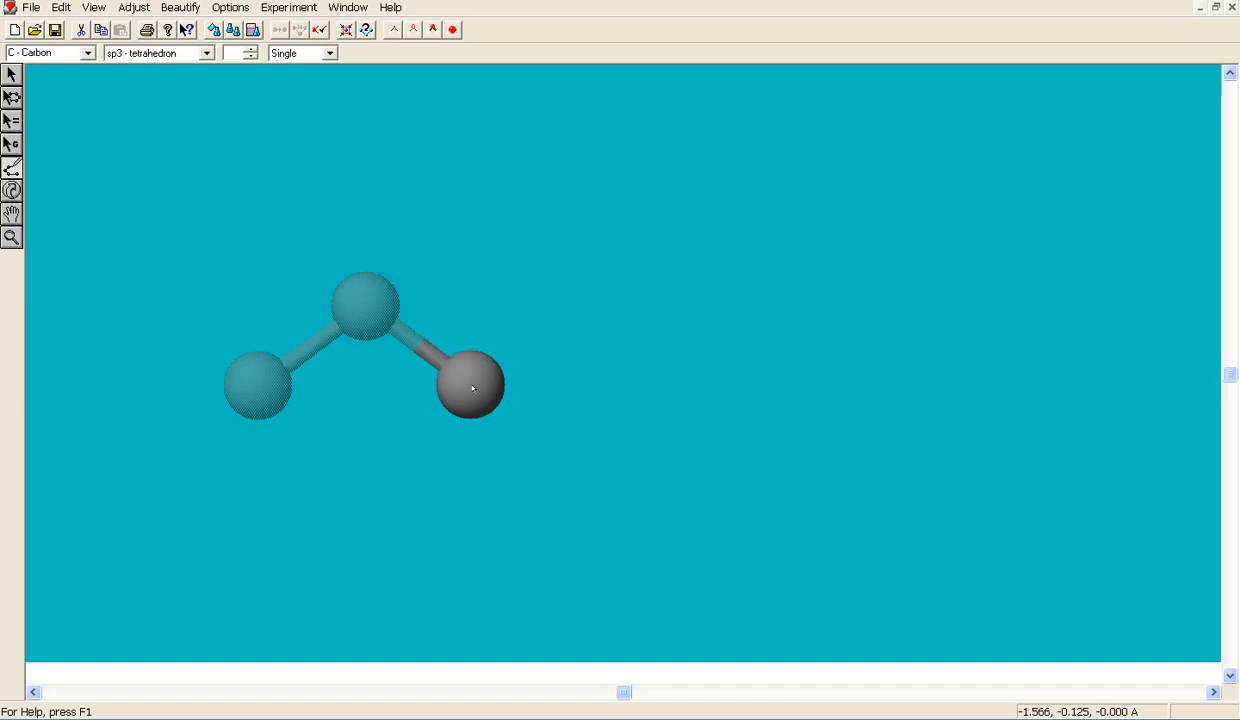
click(567, 300)
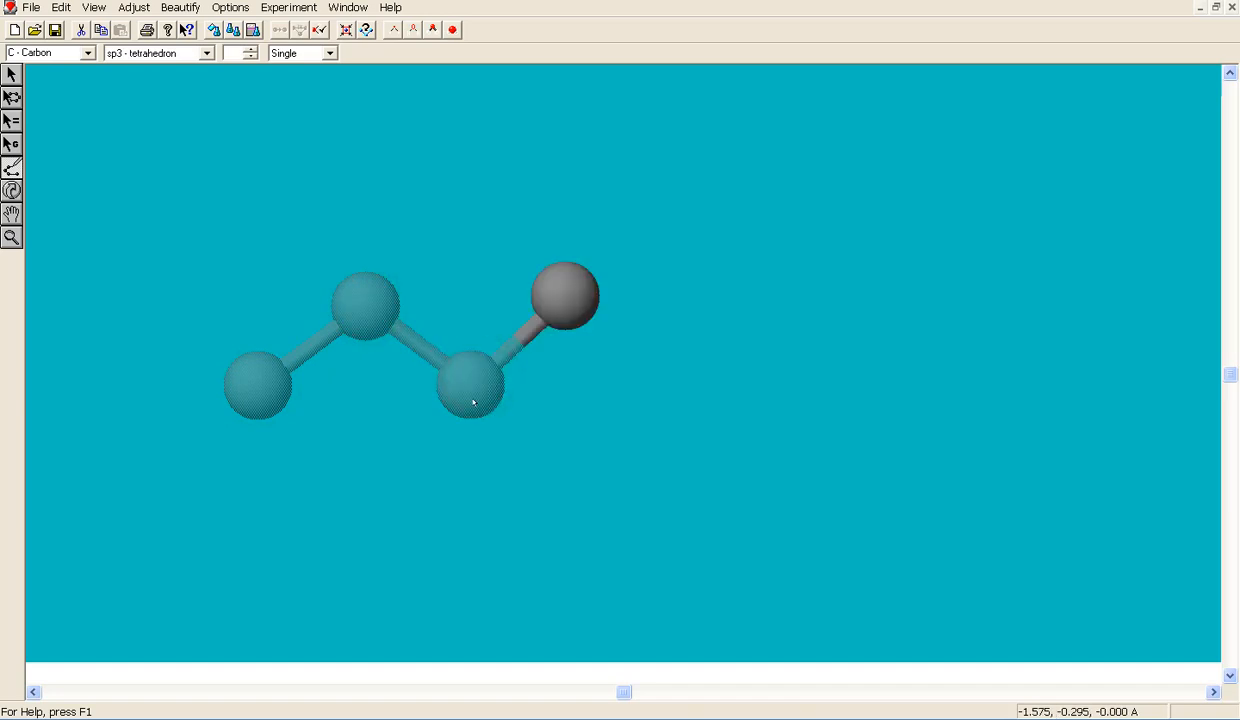
drag(475, 460, 481, 502)
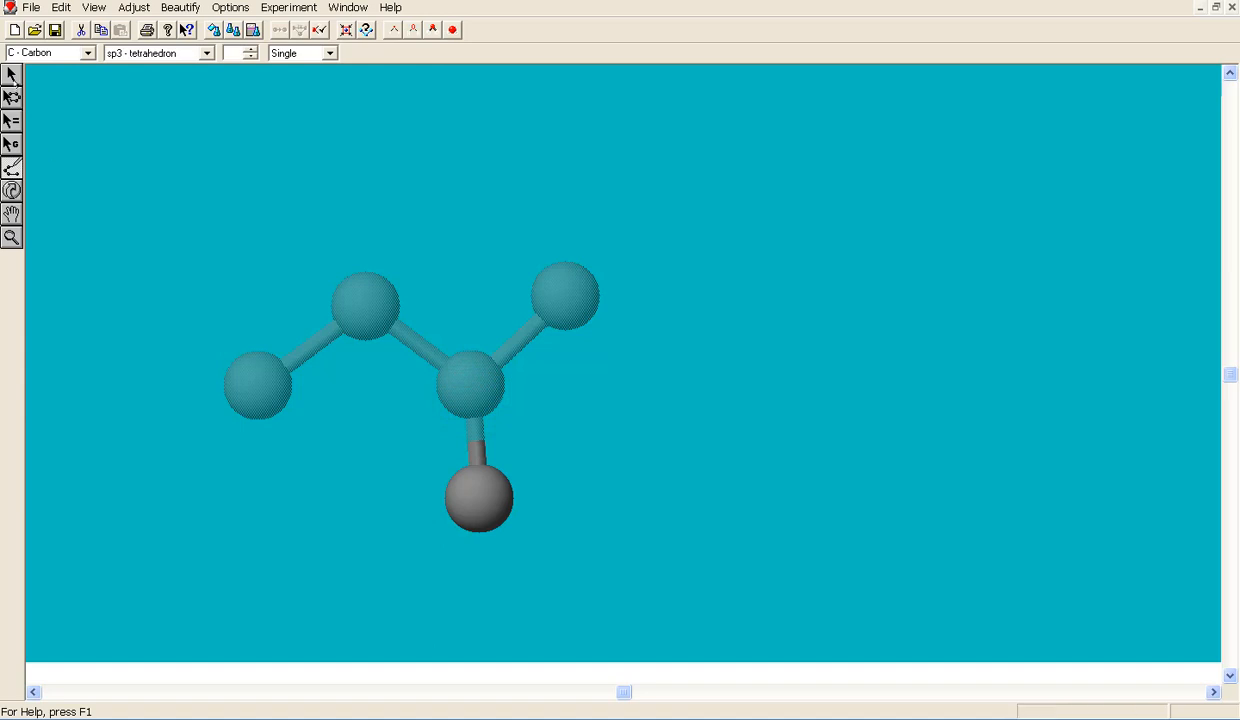
Deselect the skeleton and apply Comprehensive beautification to the whole molecule to add hydrogens and correct its geometry.
click(10, 75)
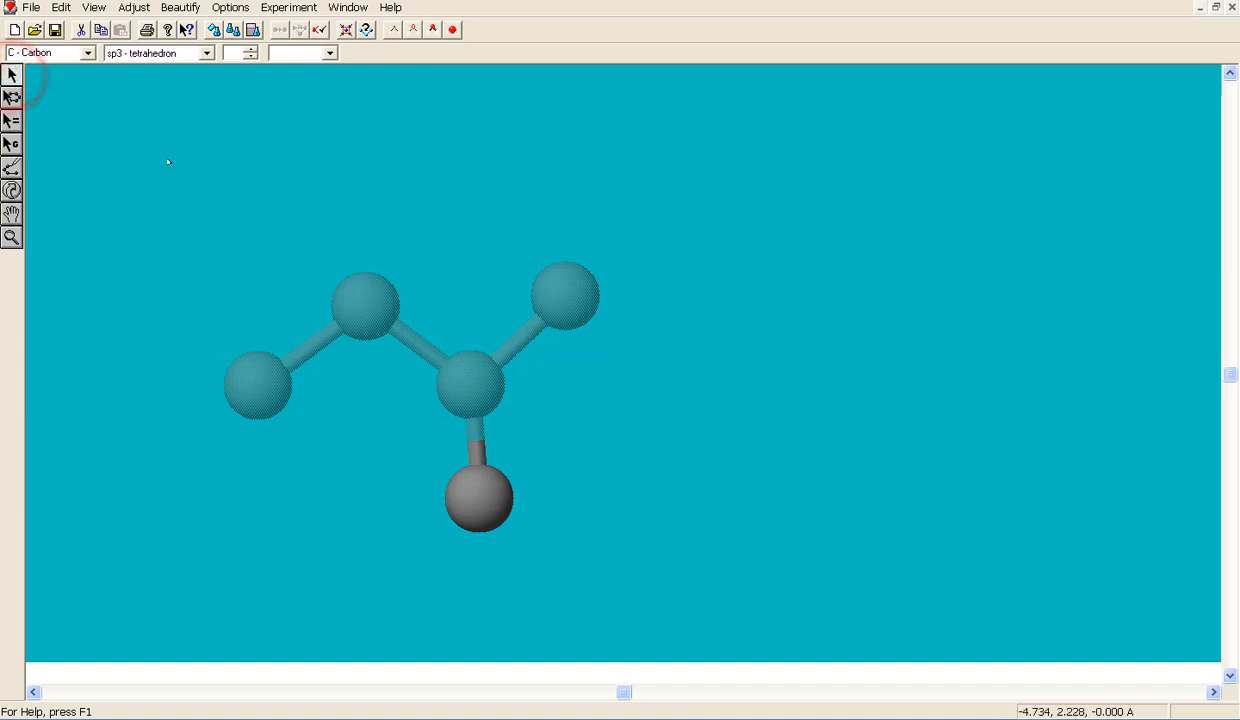
click(166, 157)
click(180, 7)
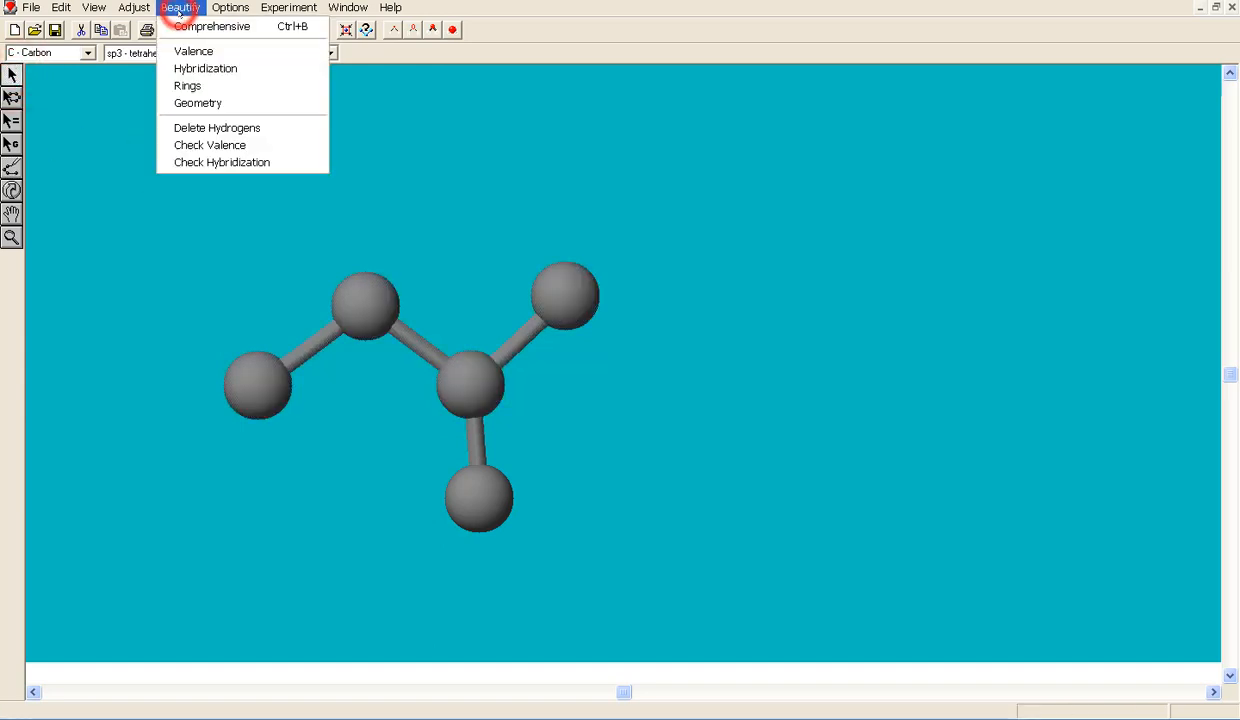
click(186, 26)
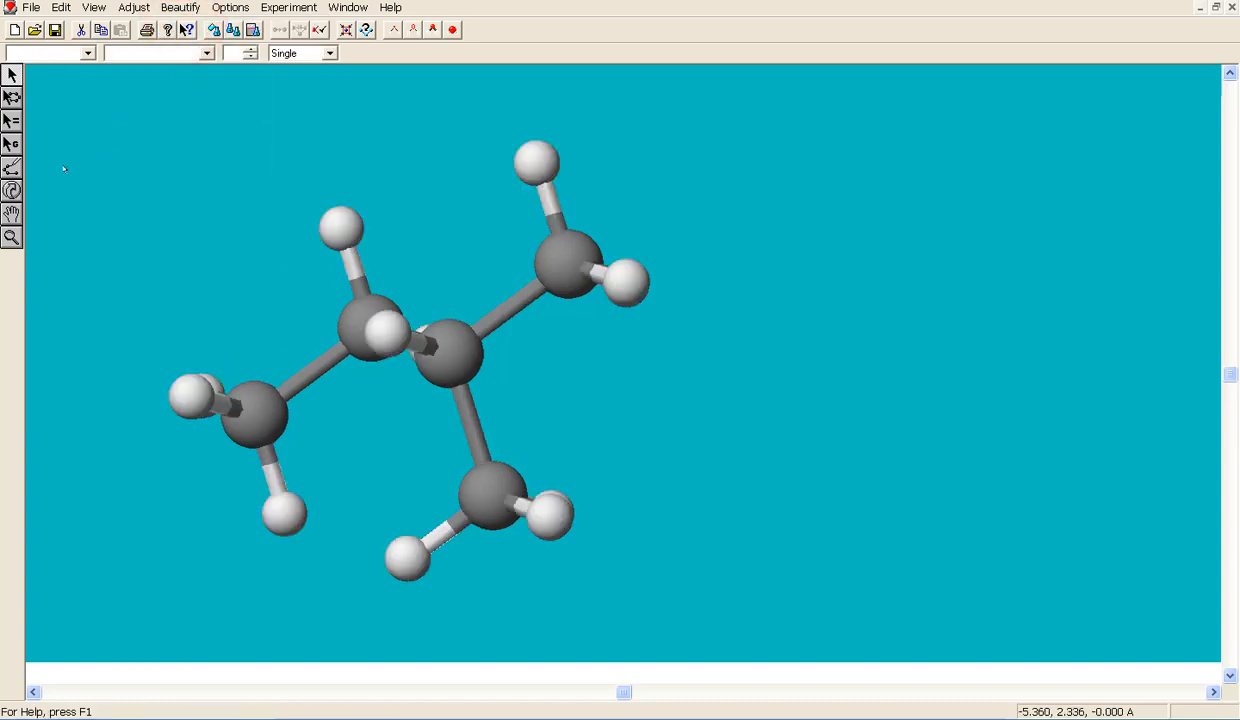
Select the four main-chain carbons in sequence and define a geometry label for their dihedral angle.
click(11, 190)
drag(625, 277, 761, 339)
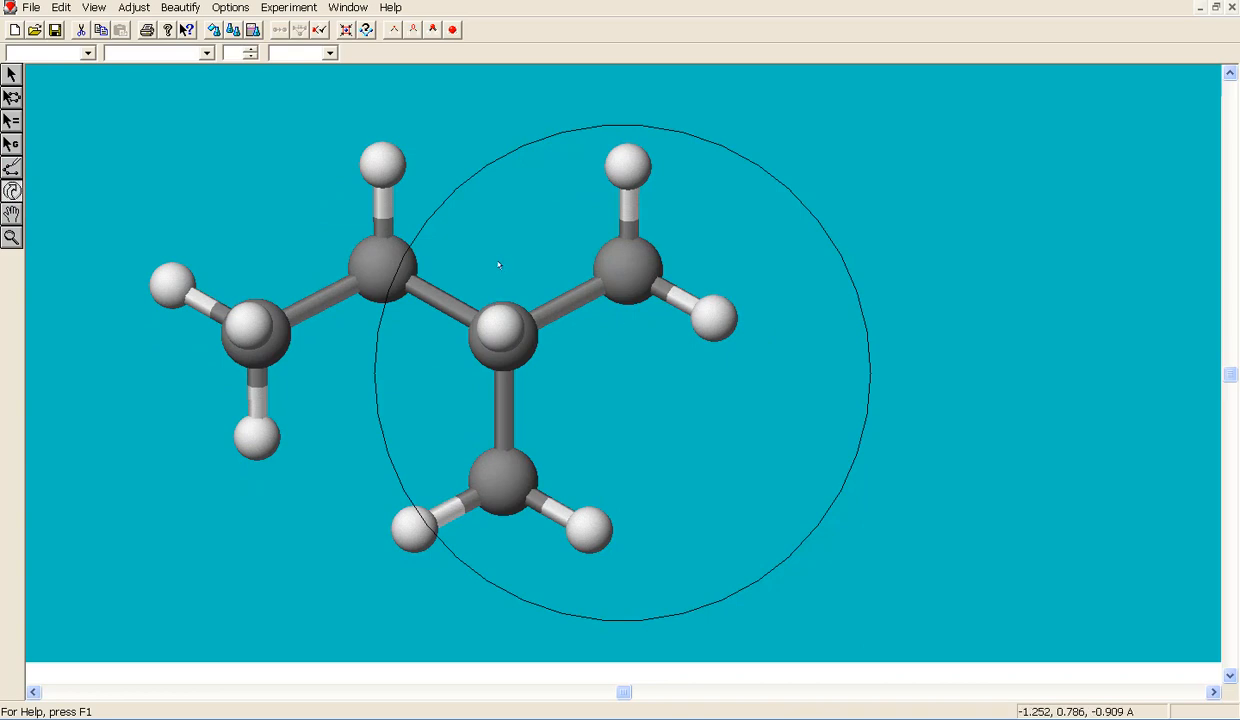
drag(498, 265, 579, 347)
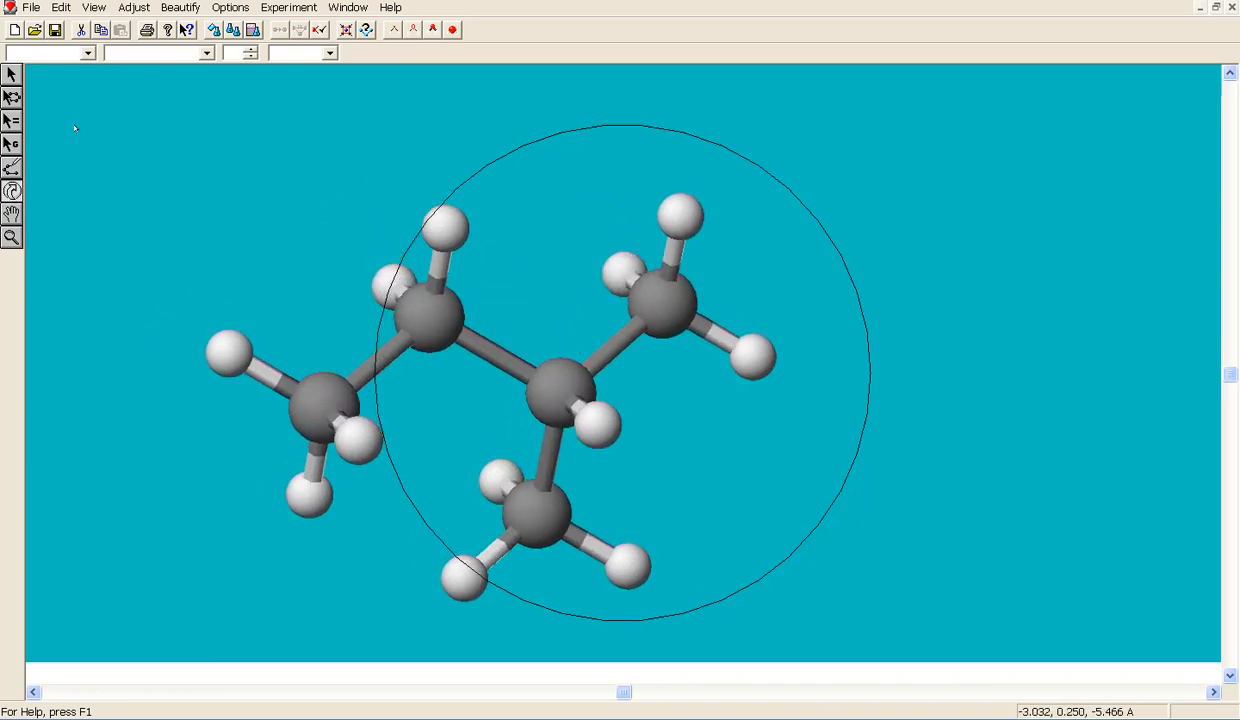
click(12, 75)
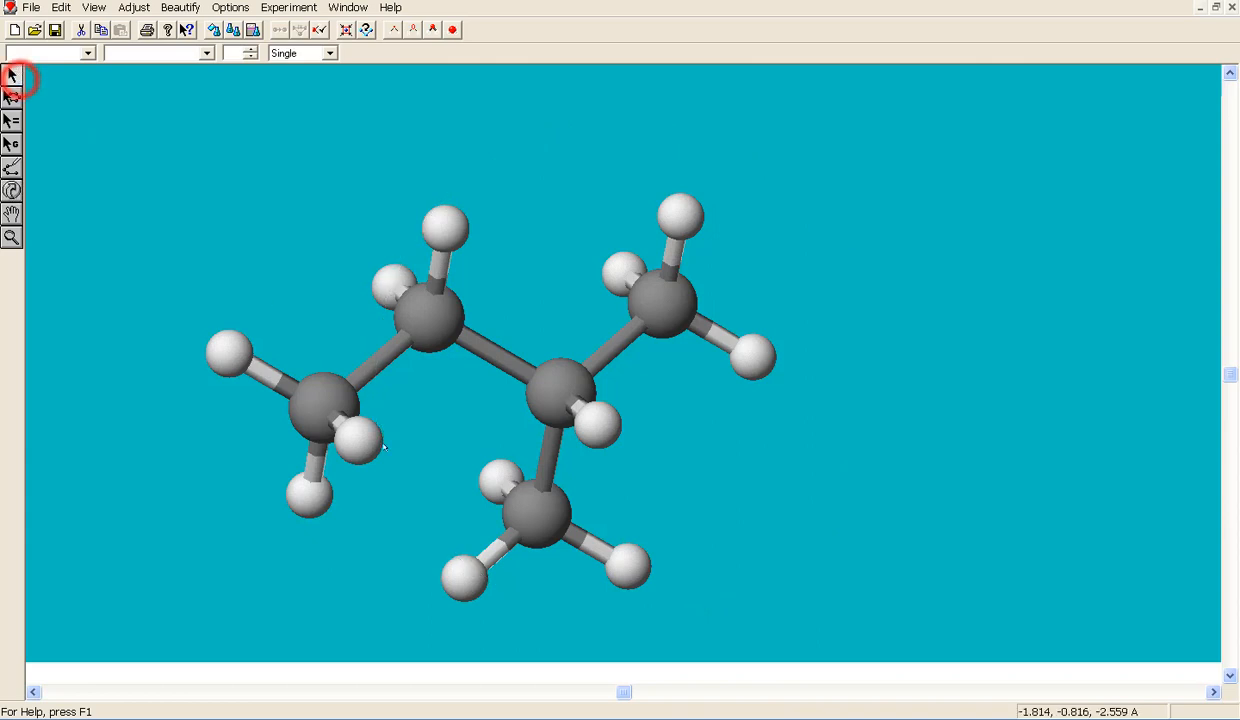
click(318, 392)
shift+click(422, 316)
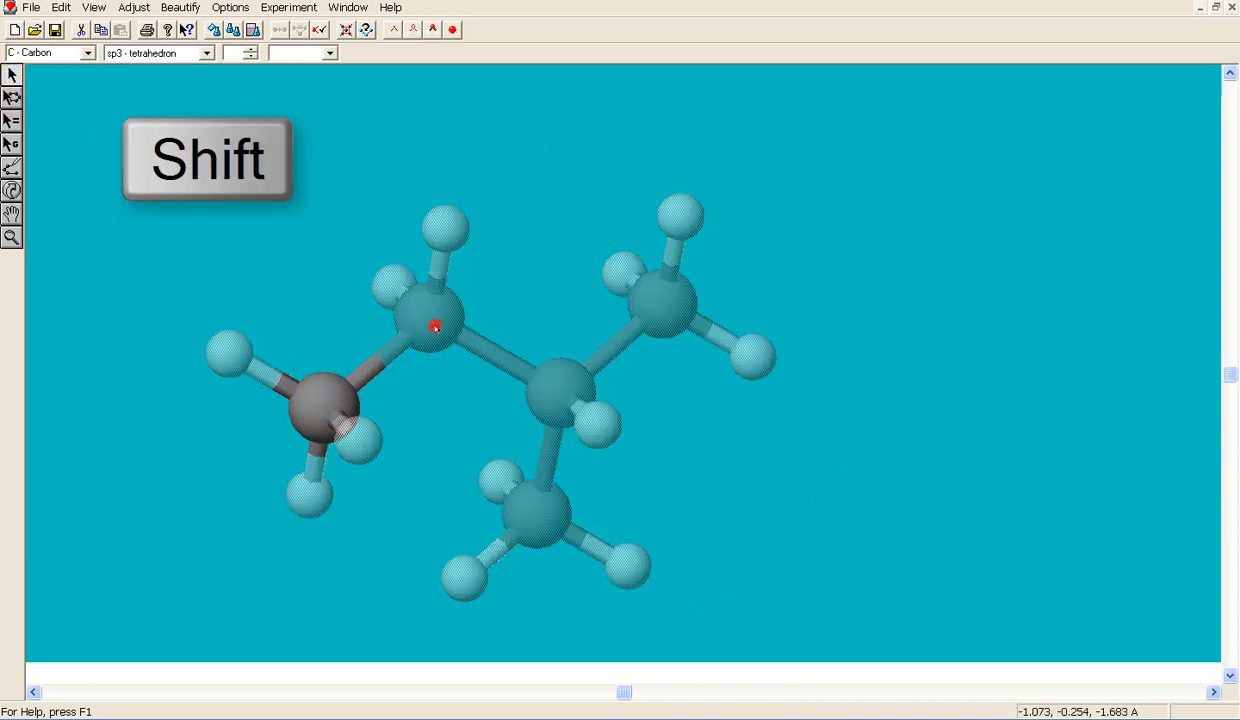
shift+click(573, 388)
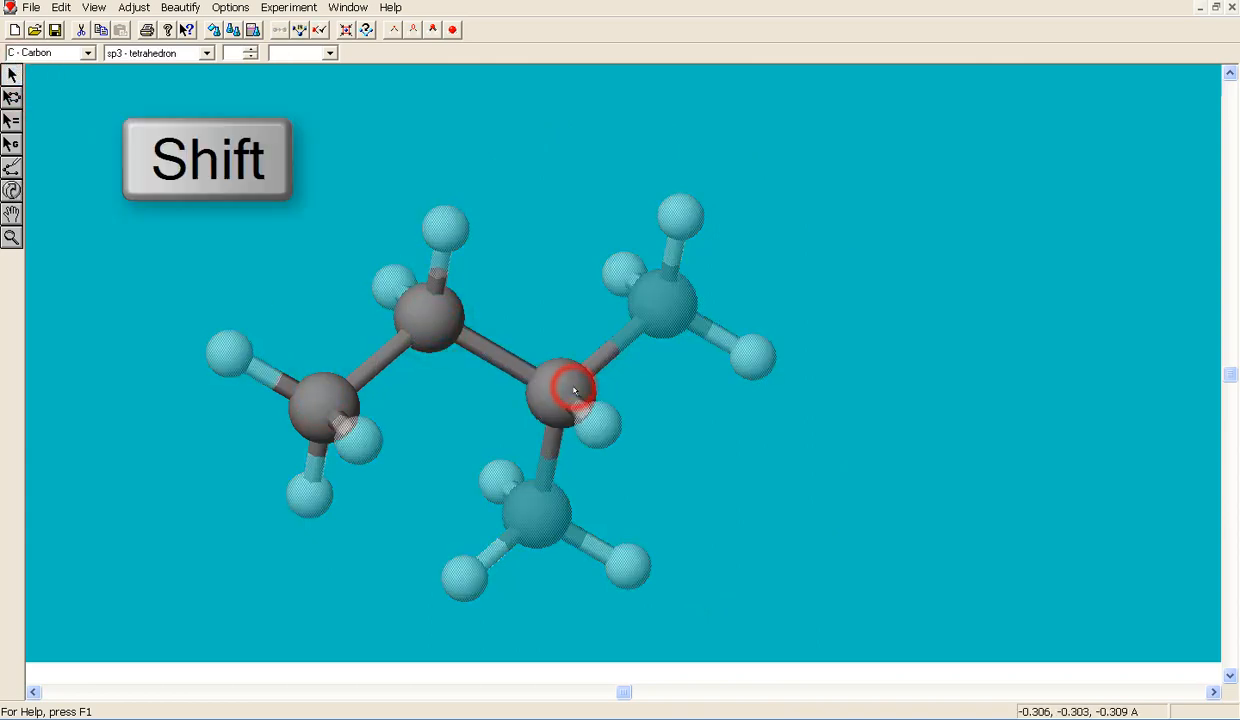
shift+click(664, 317)
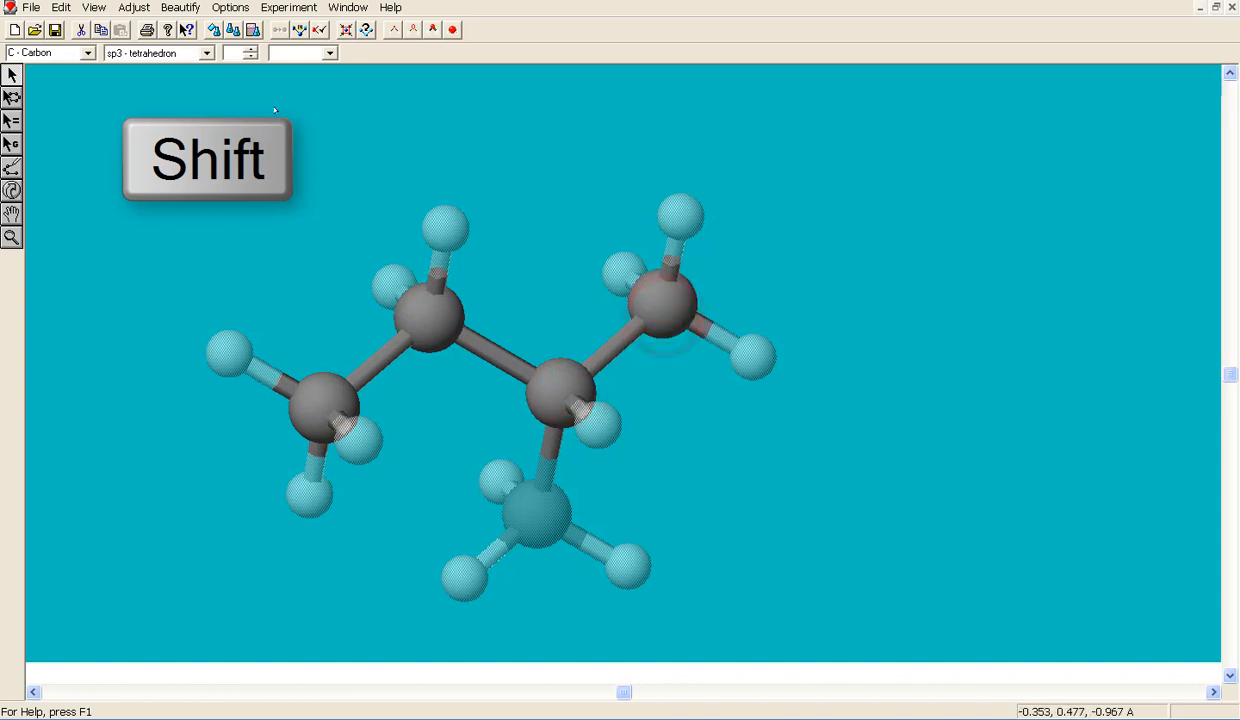
click(143, 9)
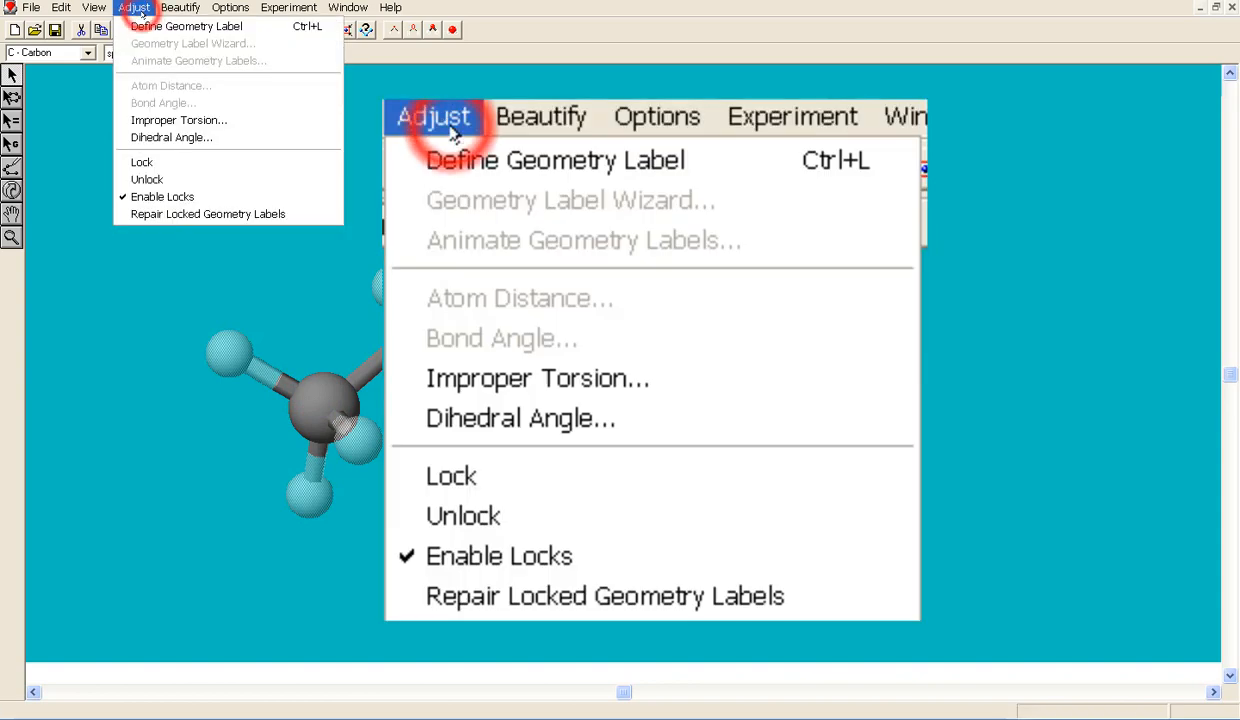
click(141, 26)
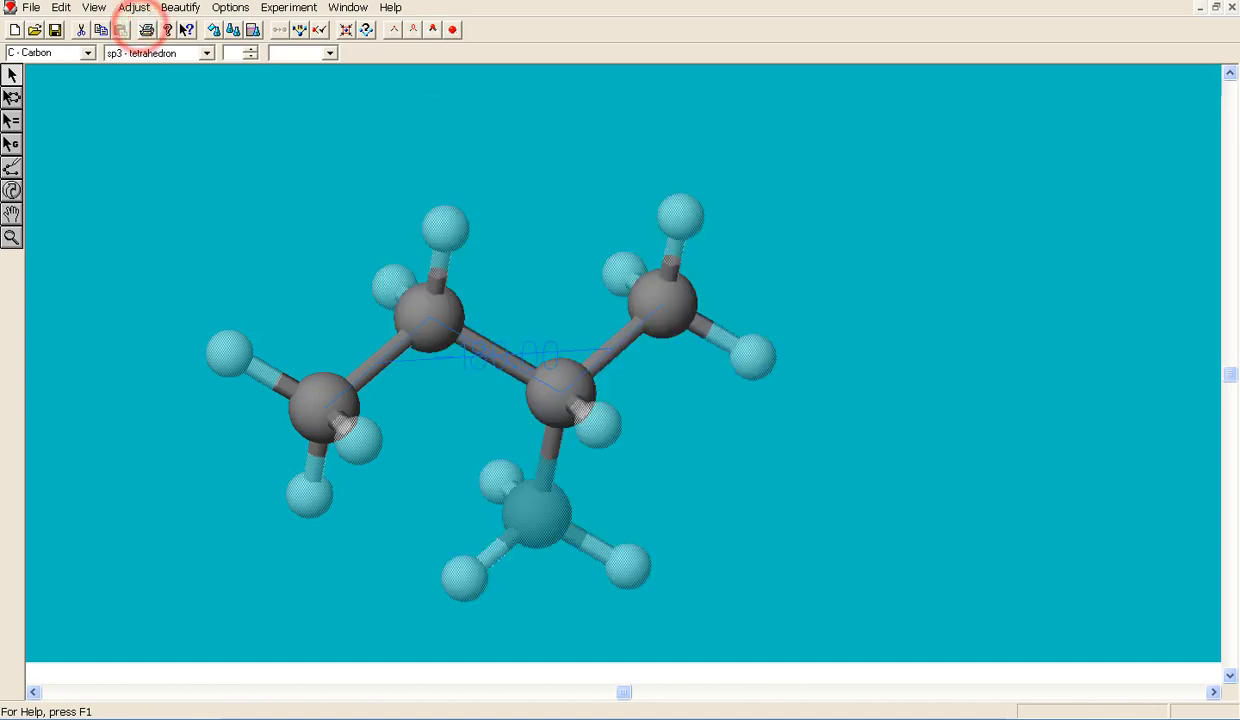
Set the dihedral angle label to Search between -180 and 180 degrees using 72 steps, and clear the atom selection.
click(134, 8)
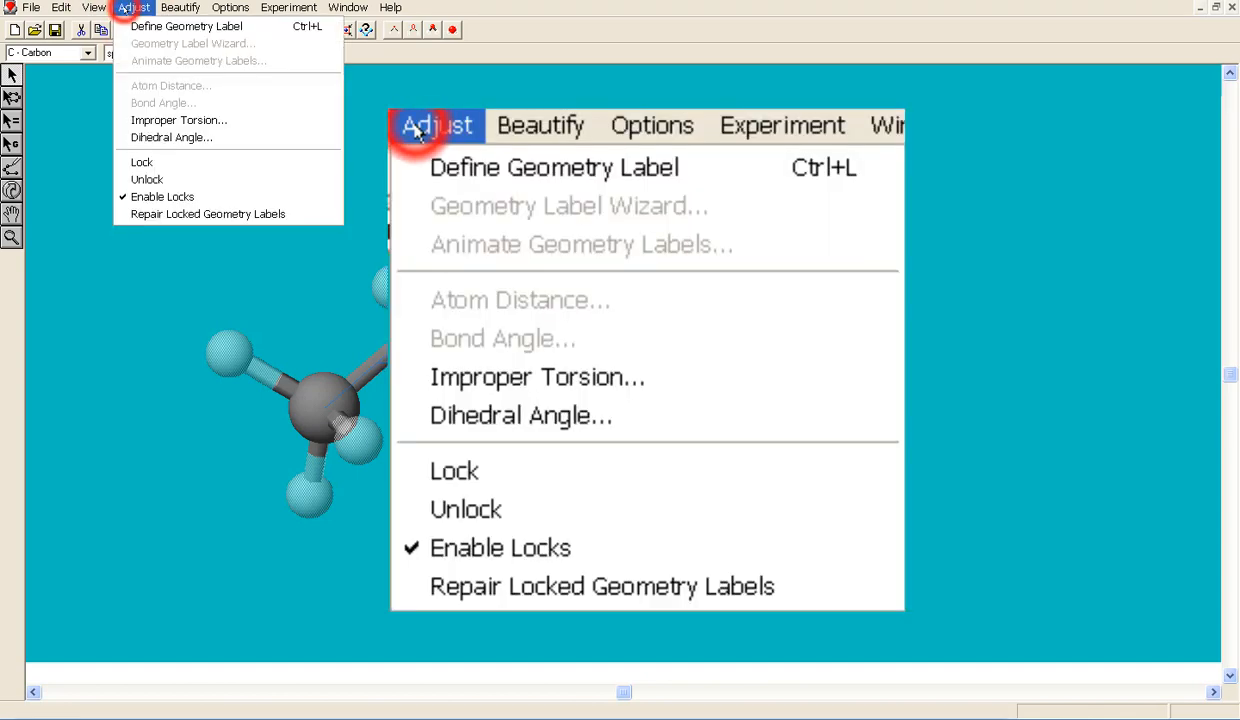
click(144, 138)
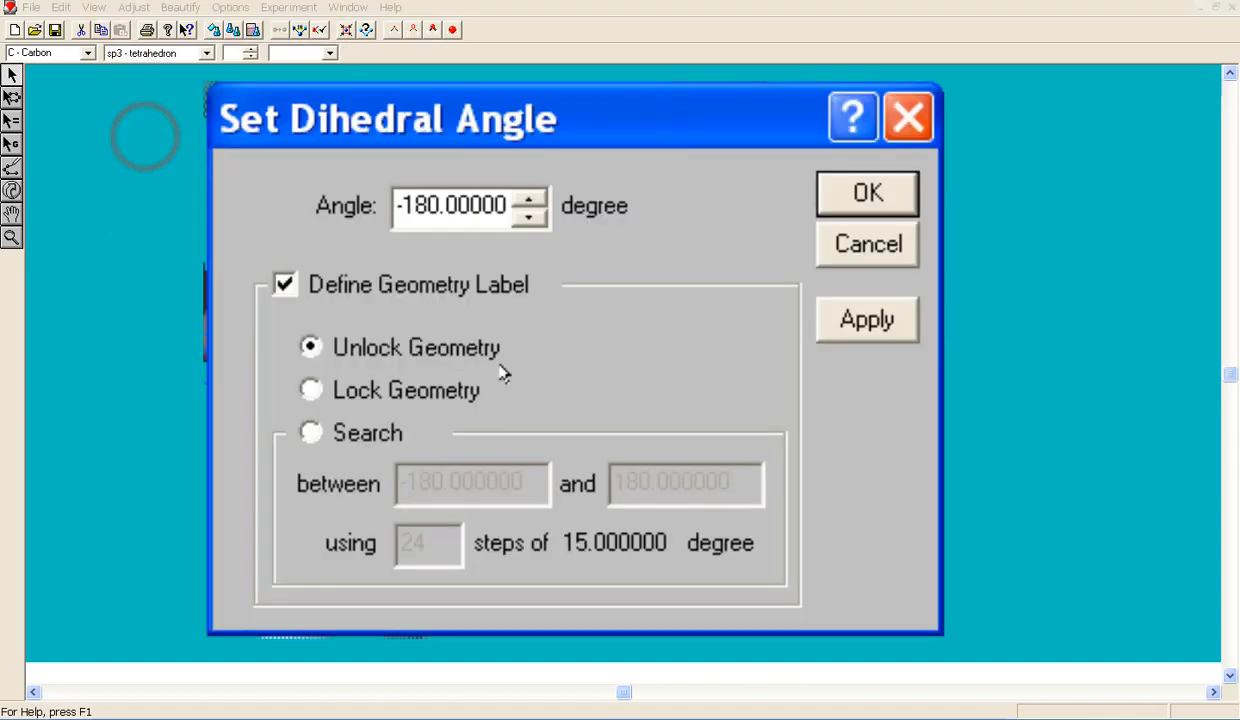
click(312, 434)
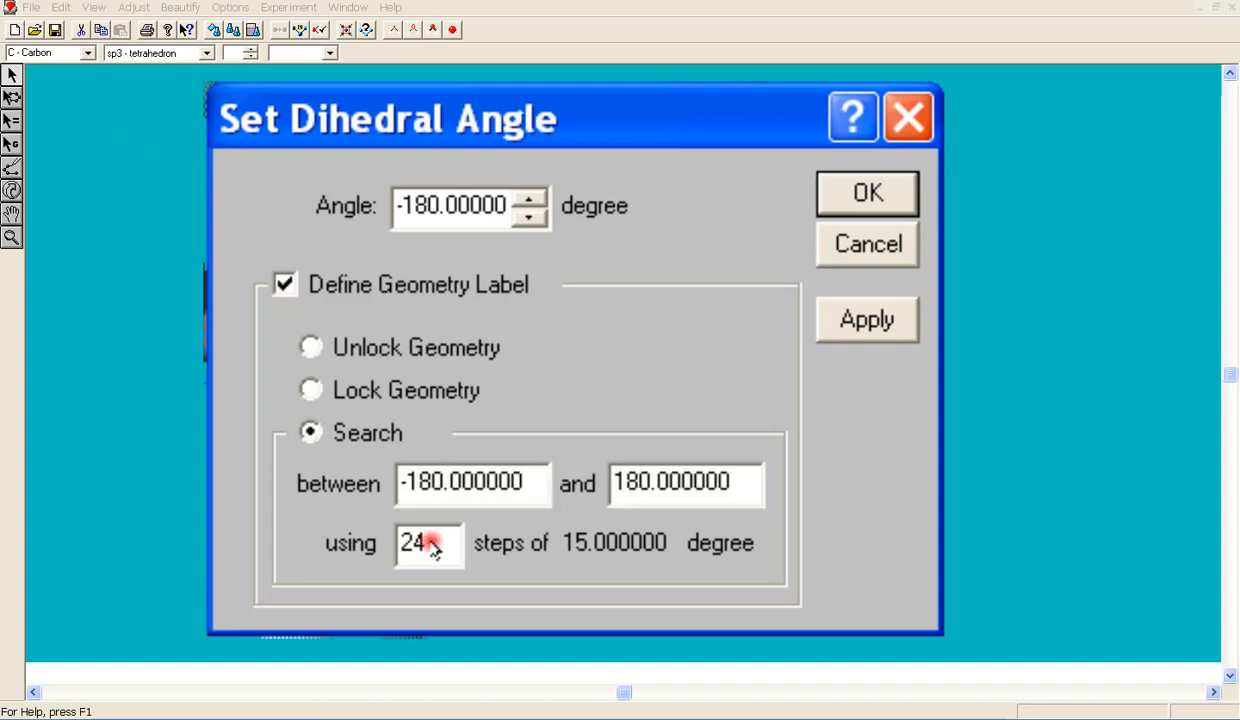
double_click(432, 548)
text(7)
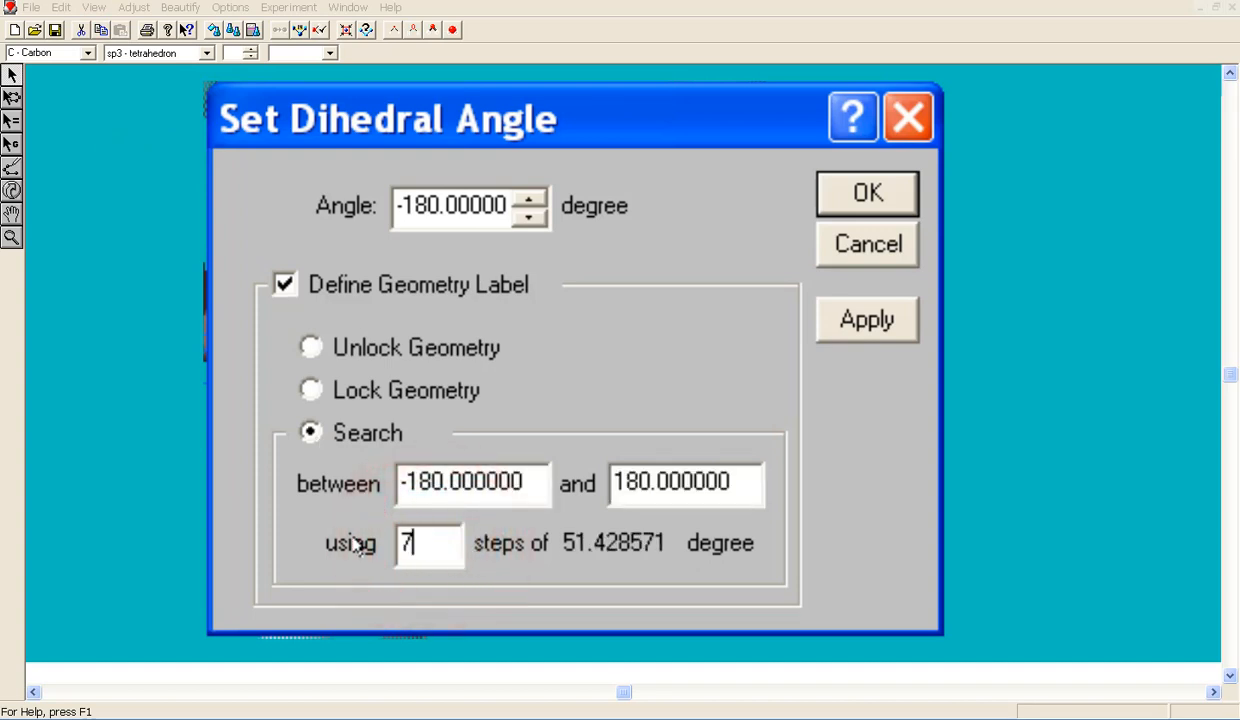
text(2)
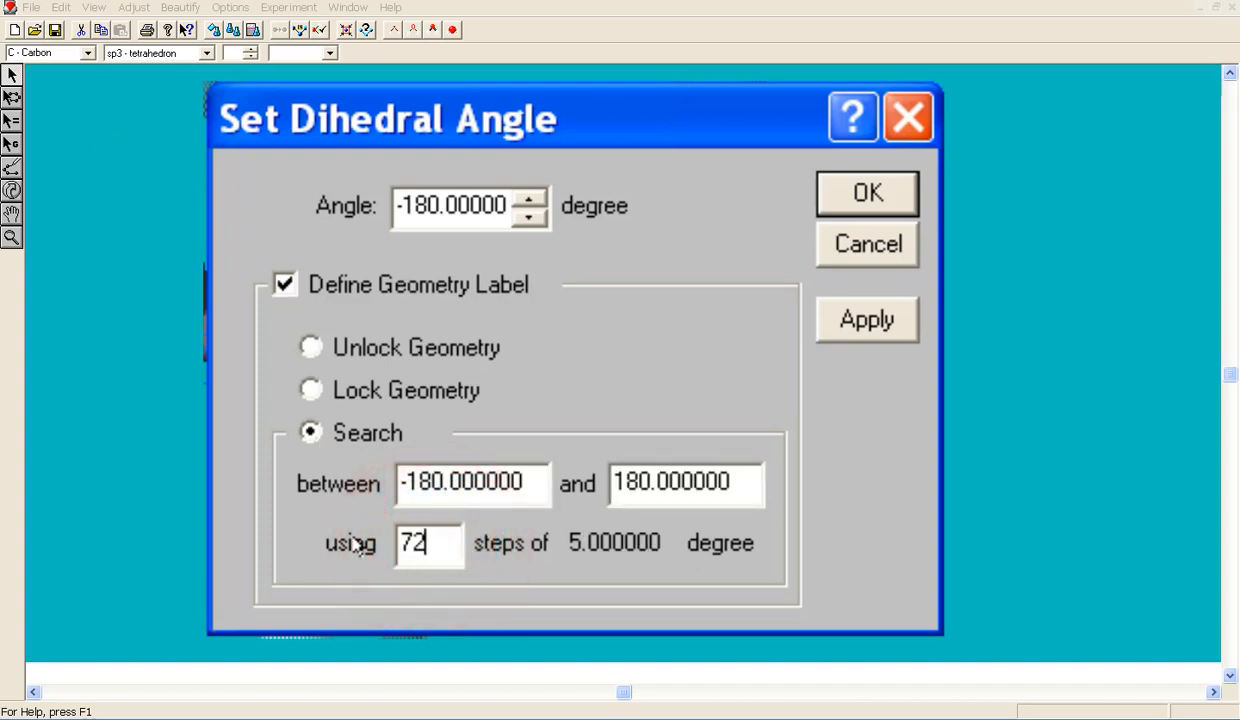
click(870, 195)
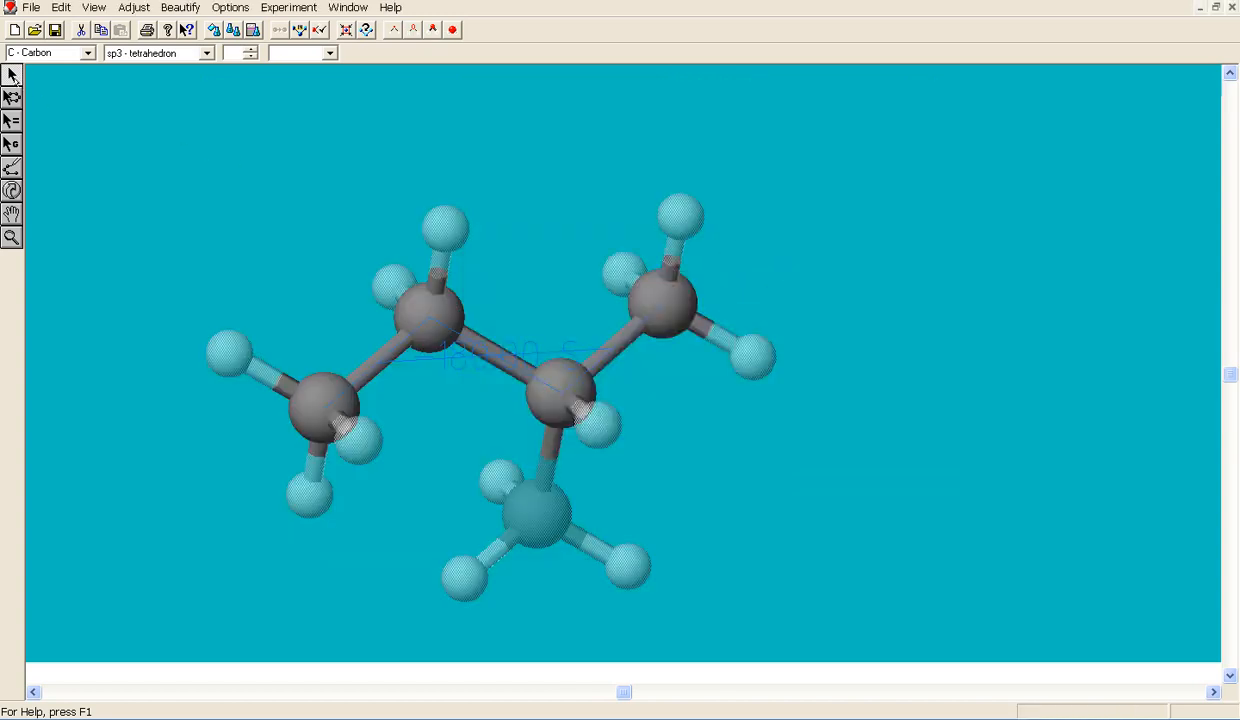
click(266, 205)
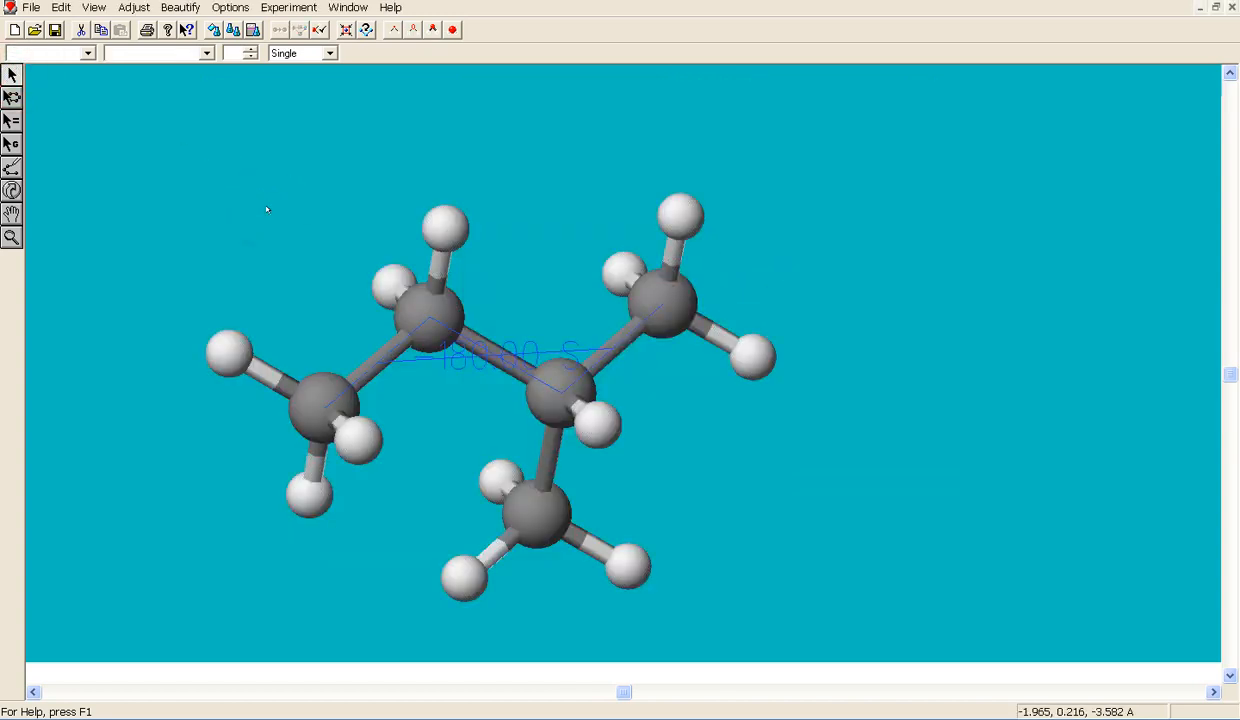
Play the geometry label animation forward to view rotation about the central bond, and stop it.
click(128, 10)
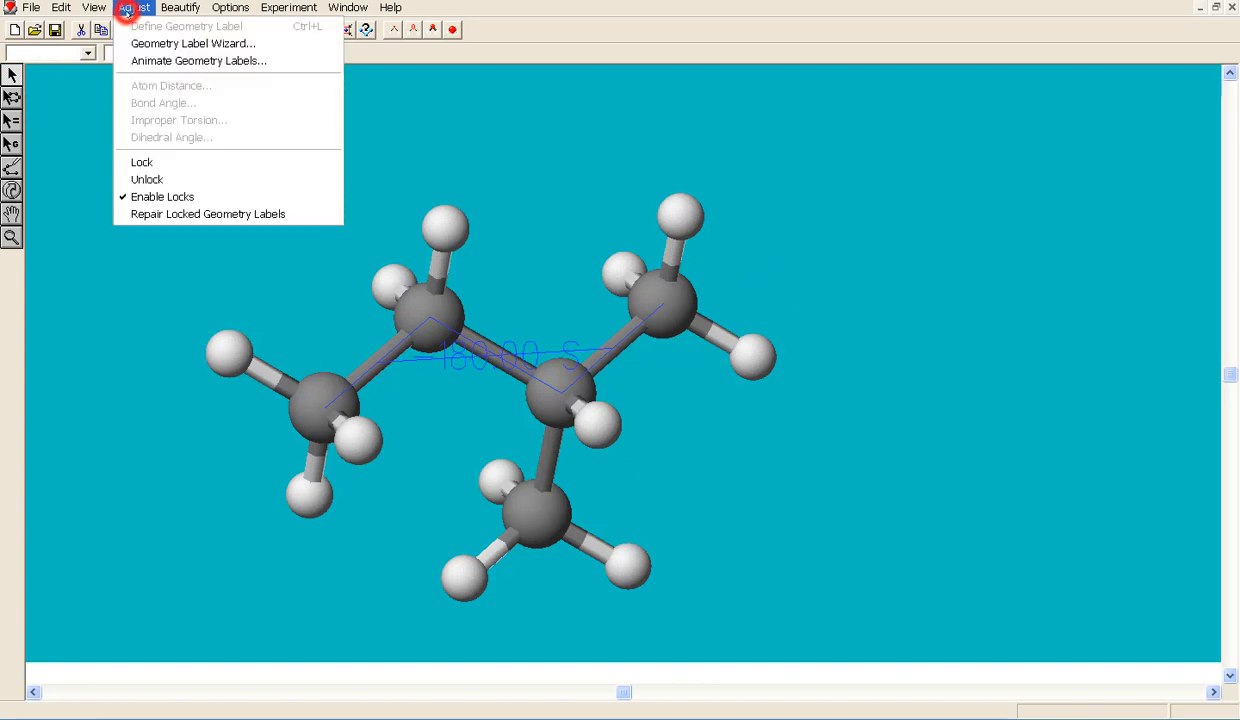
click(148, 60)
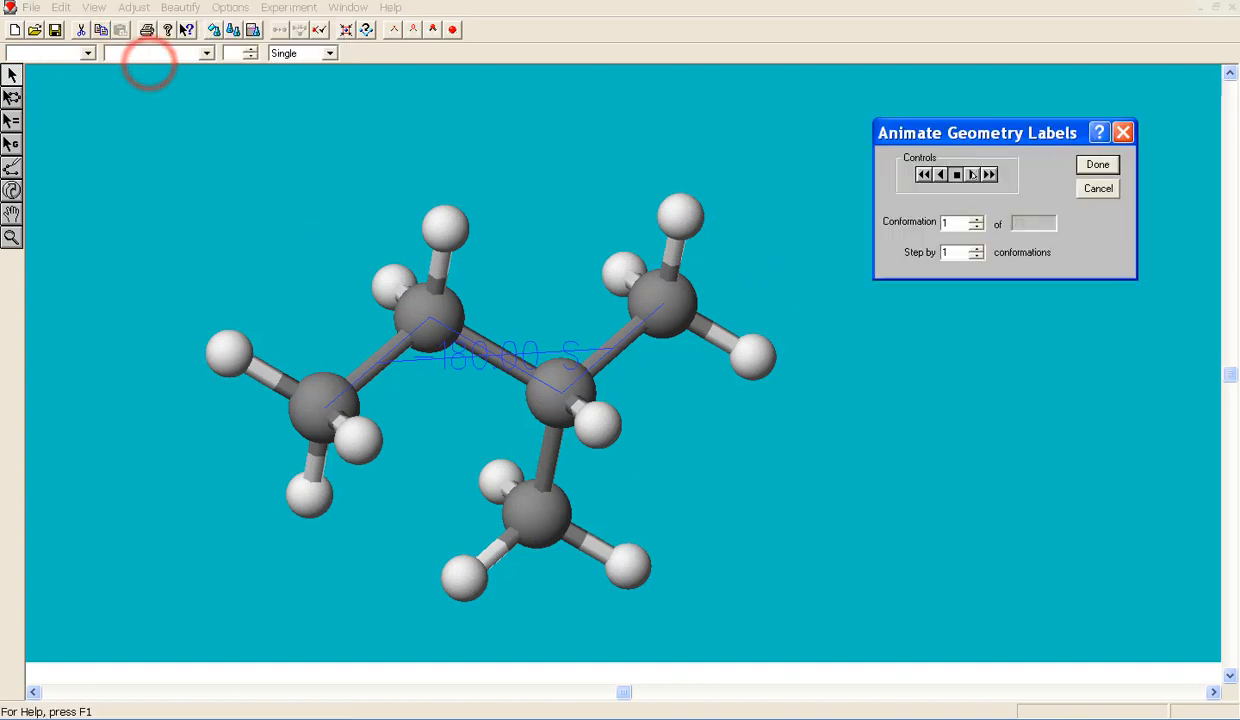
click(972, 174)
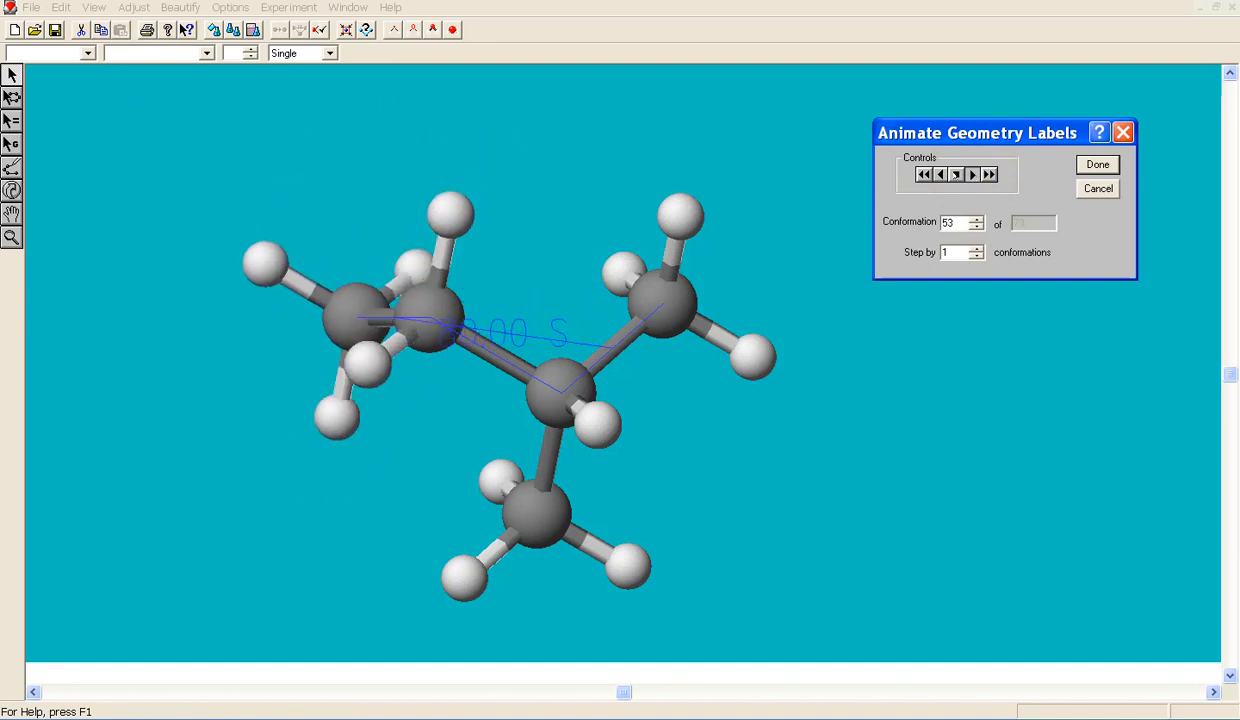
click(955, 174)
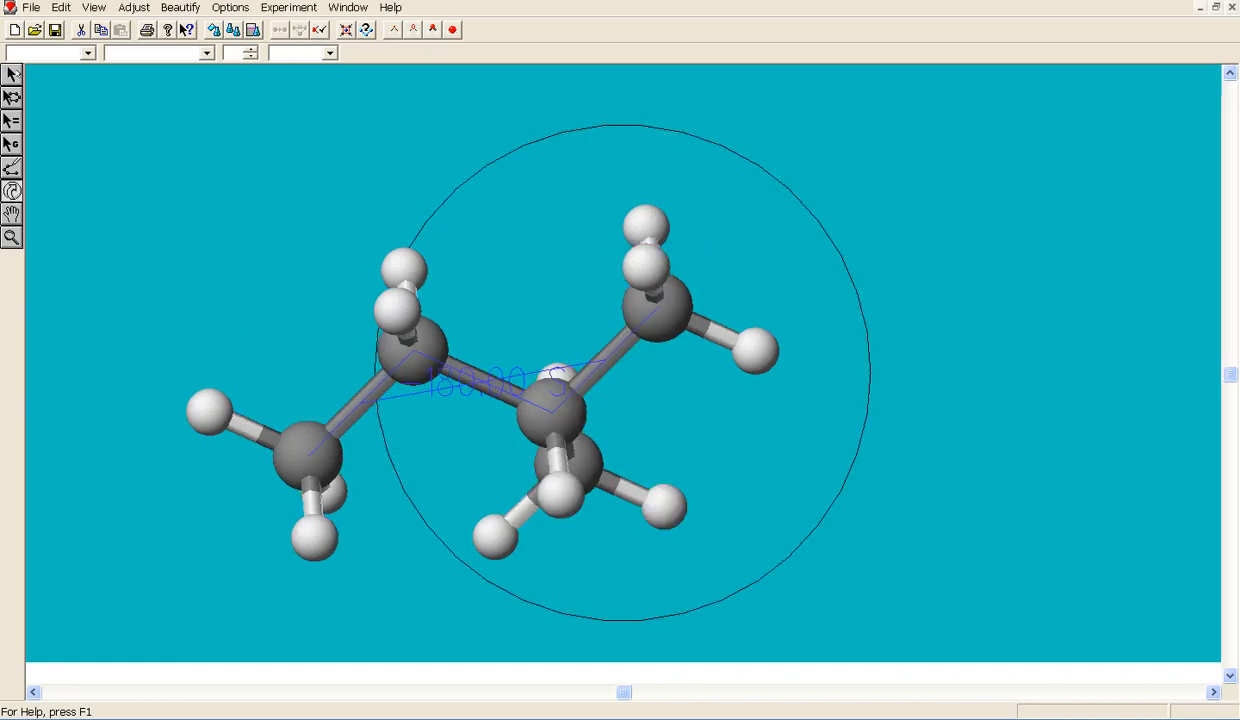
View 2-methylbutane along its central C–C bond and play the geometry label animation forward, stopping near the end of the rotation.
drag(342, 320, 614, 386)
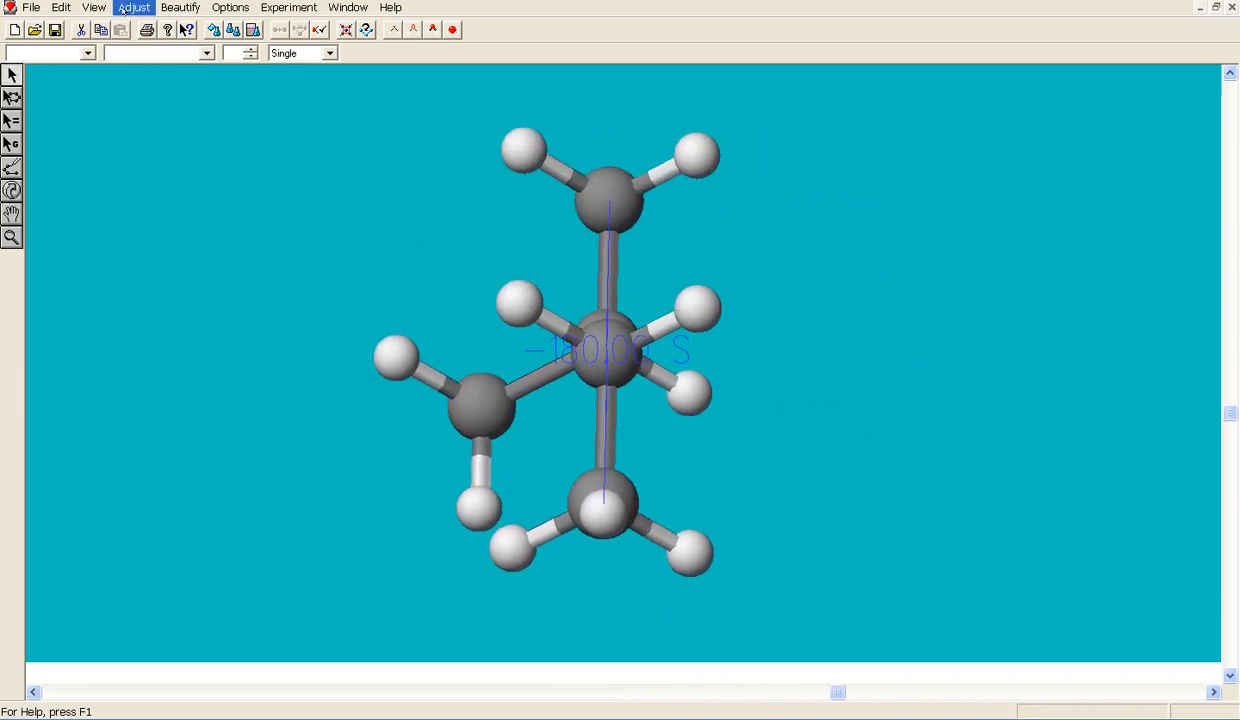
click(133, 8)
click(165, 59)
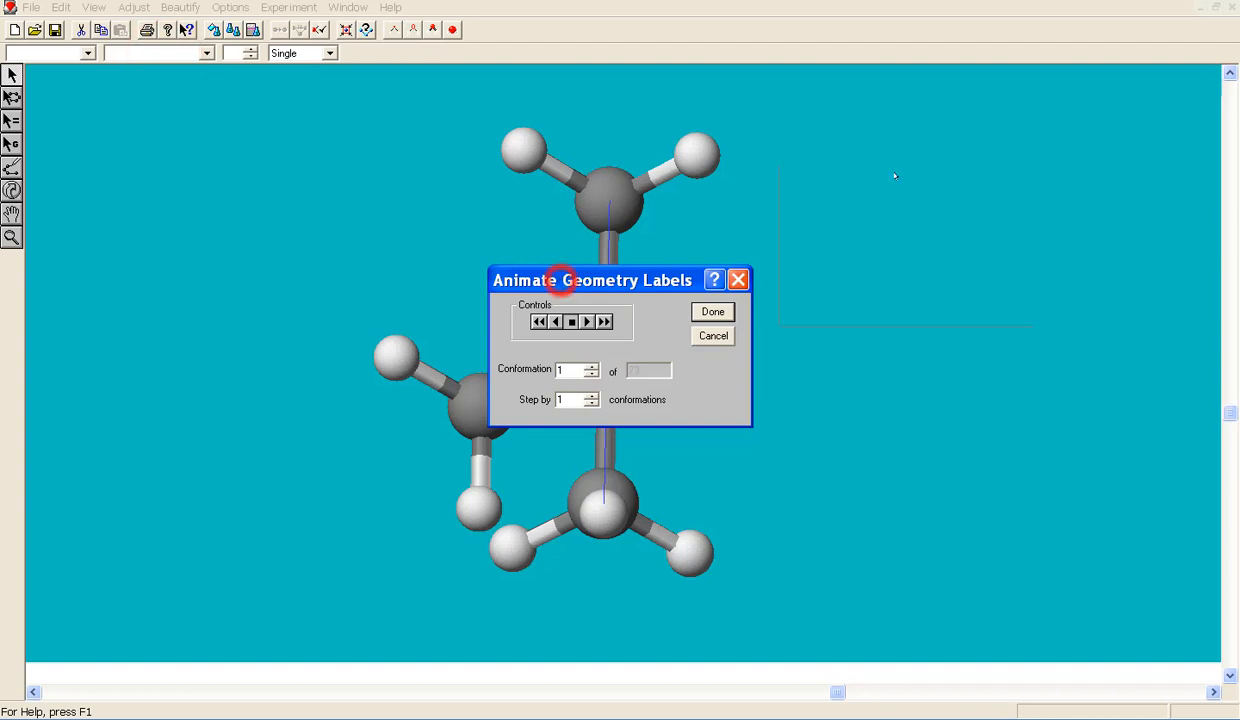
mouse_move(895, 176)
mouse_down()
mouse_move(998, 163)
mouse_move(1004, 138)
mouse_up()
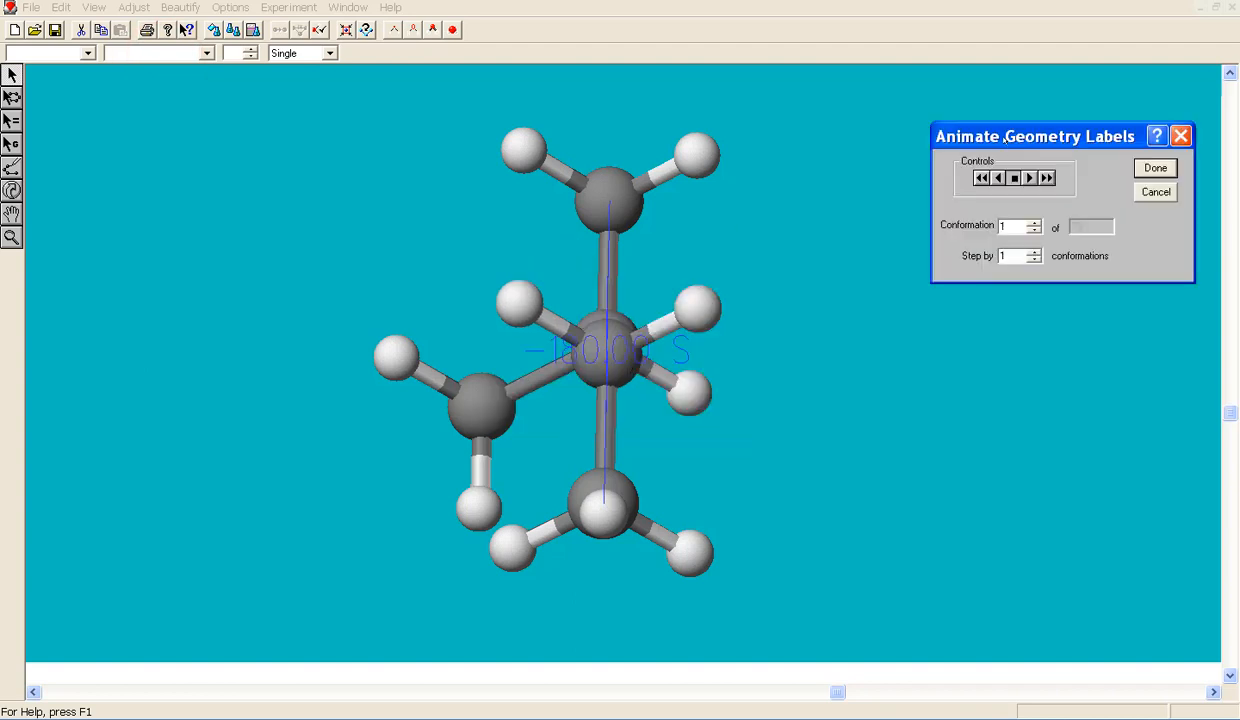
click(1029, 178)
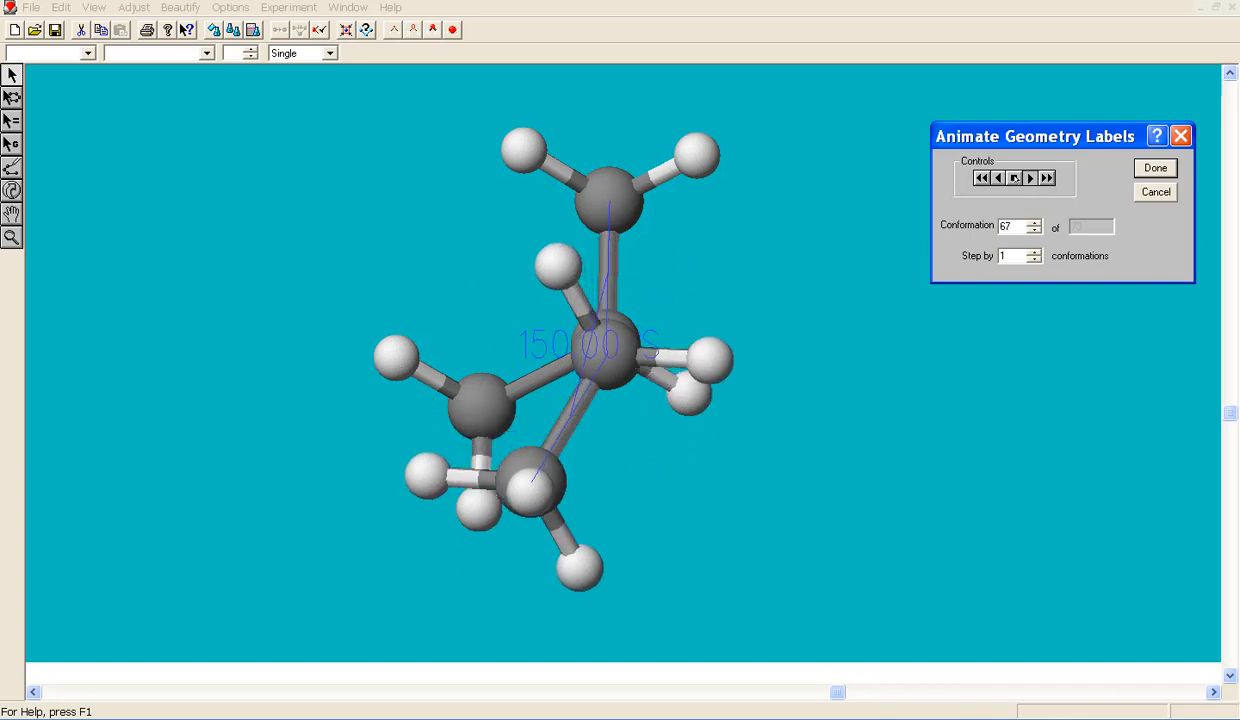
click(1015, 178)
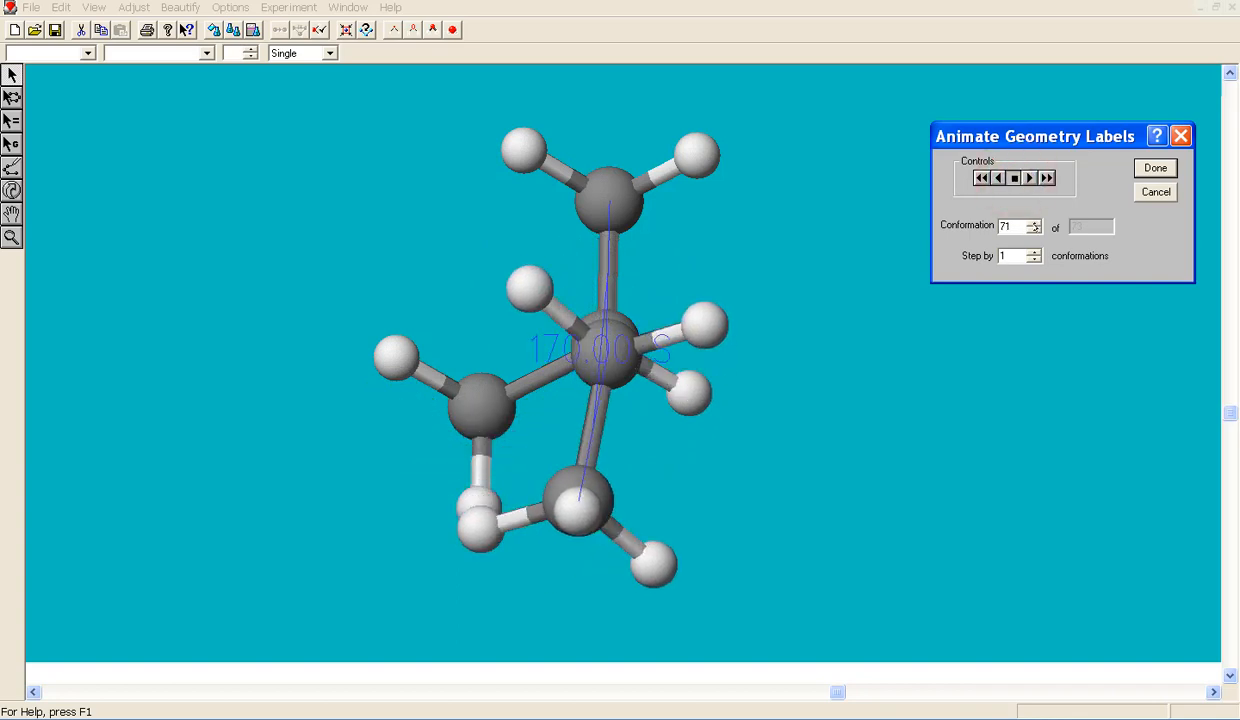
Advance the animated conformation to the 180-degree dihedral and accept that geometry.
click(1033, 222)
click(1033, 222)
click(1155, 167)
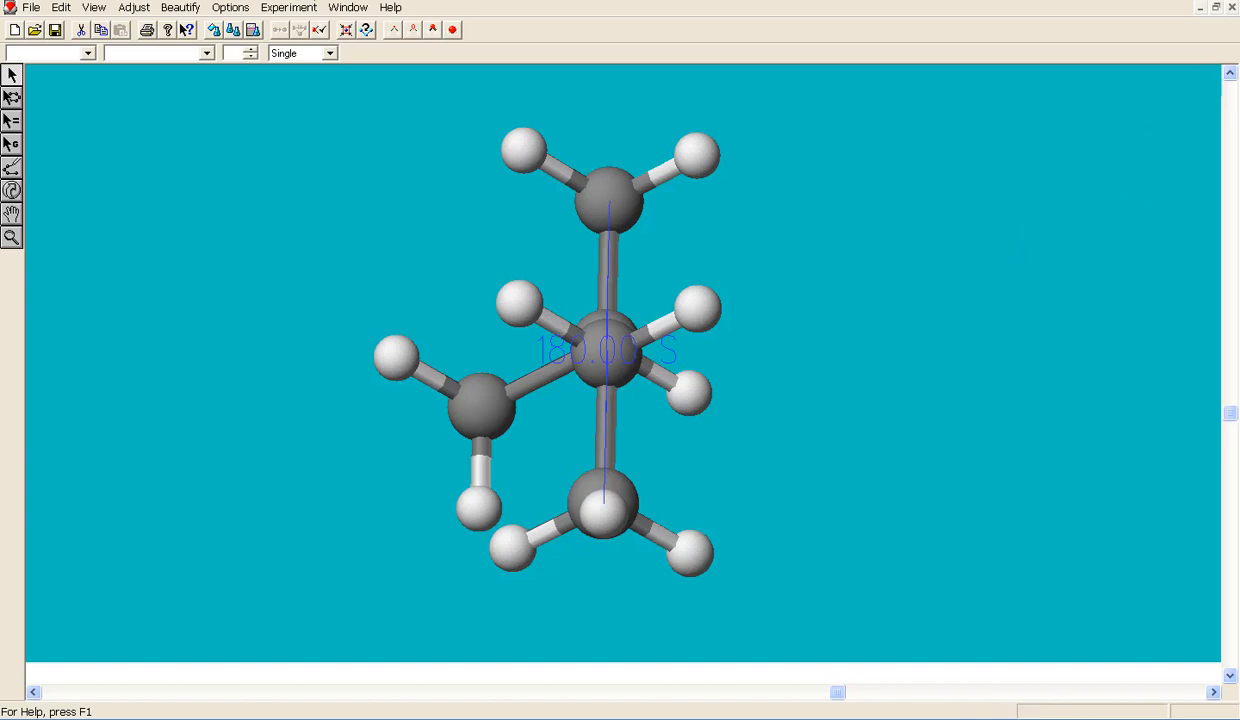
Start a new experiment on the molecule, saving the chemical sample to the Desktop as 2-methylbutane.csf.
click(296, 8)
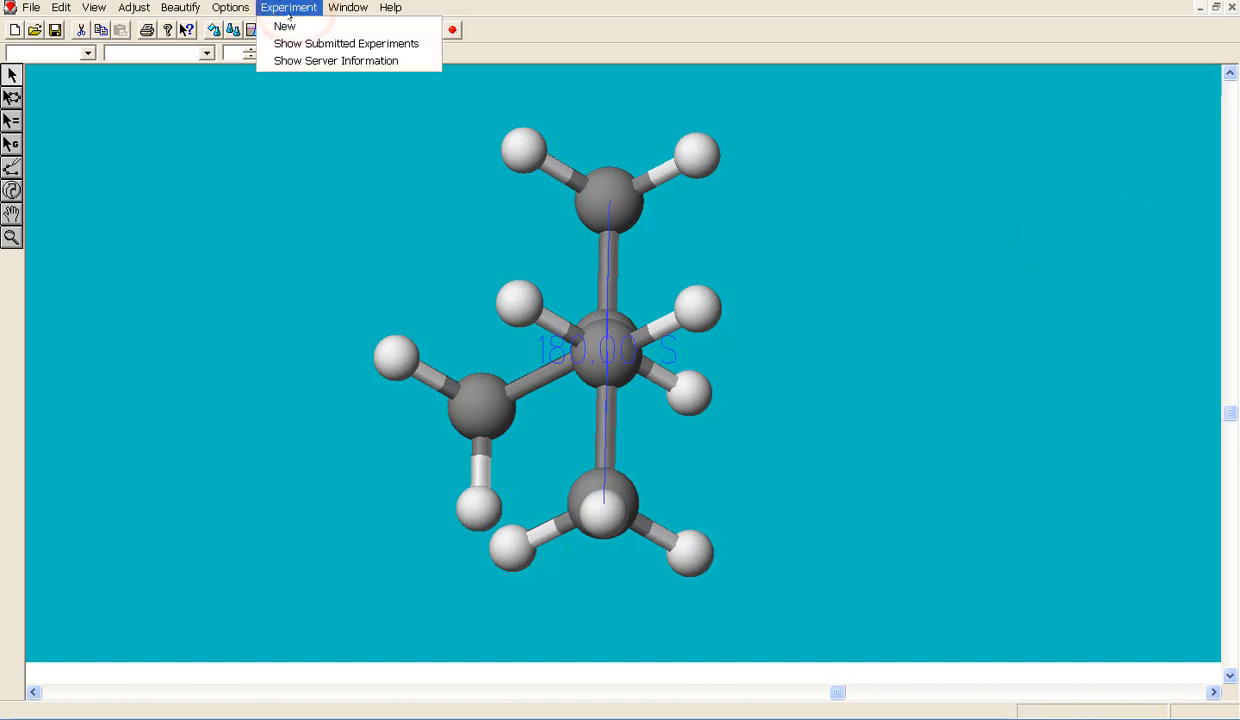
click(285, 26)
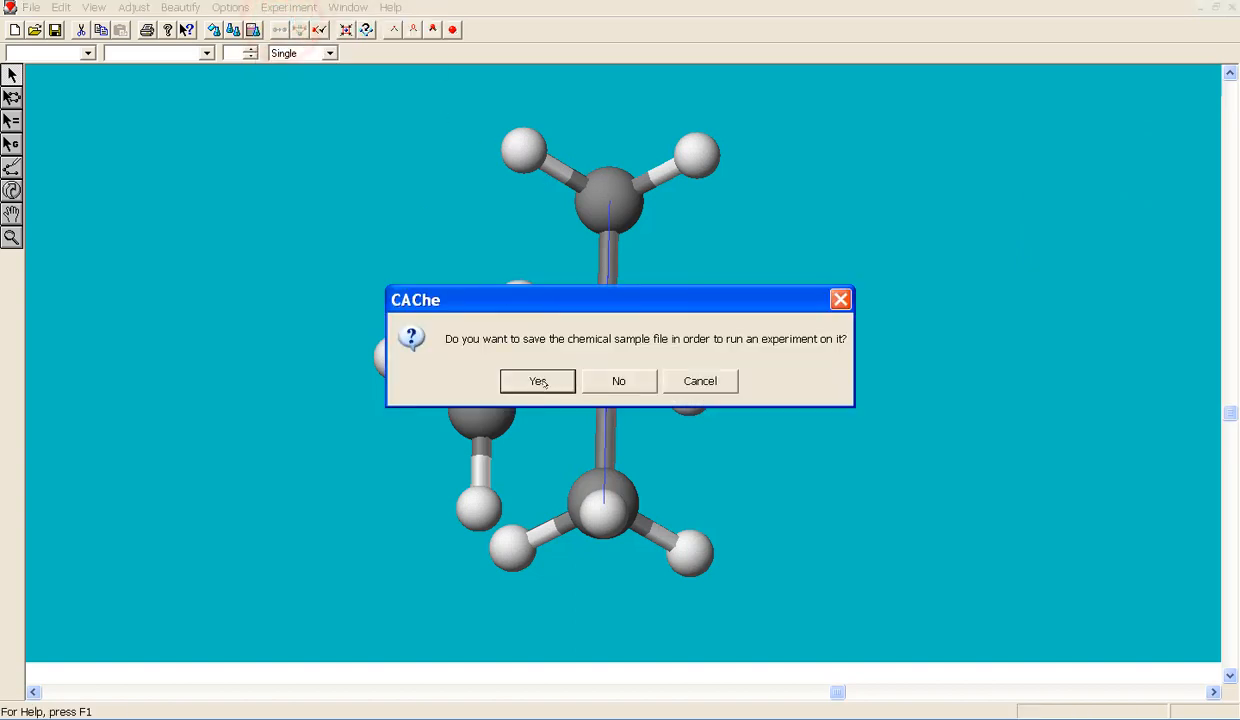
click(537, 380)
click(583, 408)
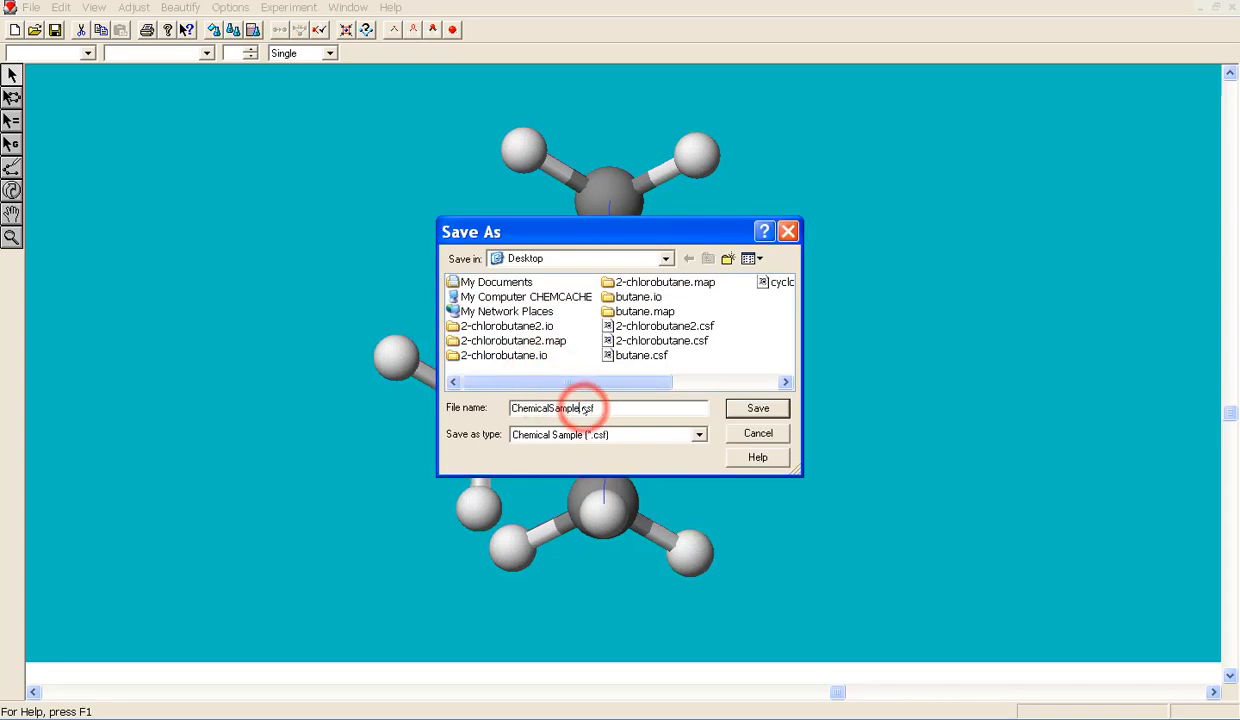
key(BackSpace)
key(BackSpace)
key(BackSpace)
key(BackSpace)
key(BackSpace)
key(BackSpace)
key(BackSpace)
key(BackSpace)
key(BackSpace)
key(BackSpace)
key(BackSpace)
key(BackSpace)
key(BackSpace)
key(BackSpace)
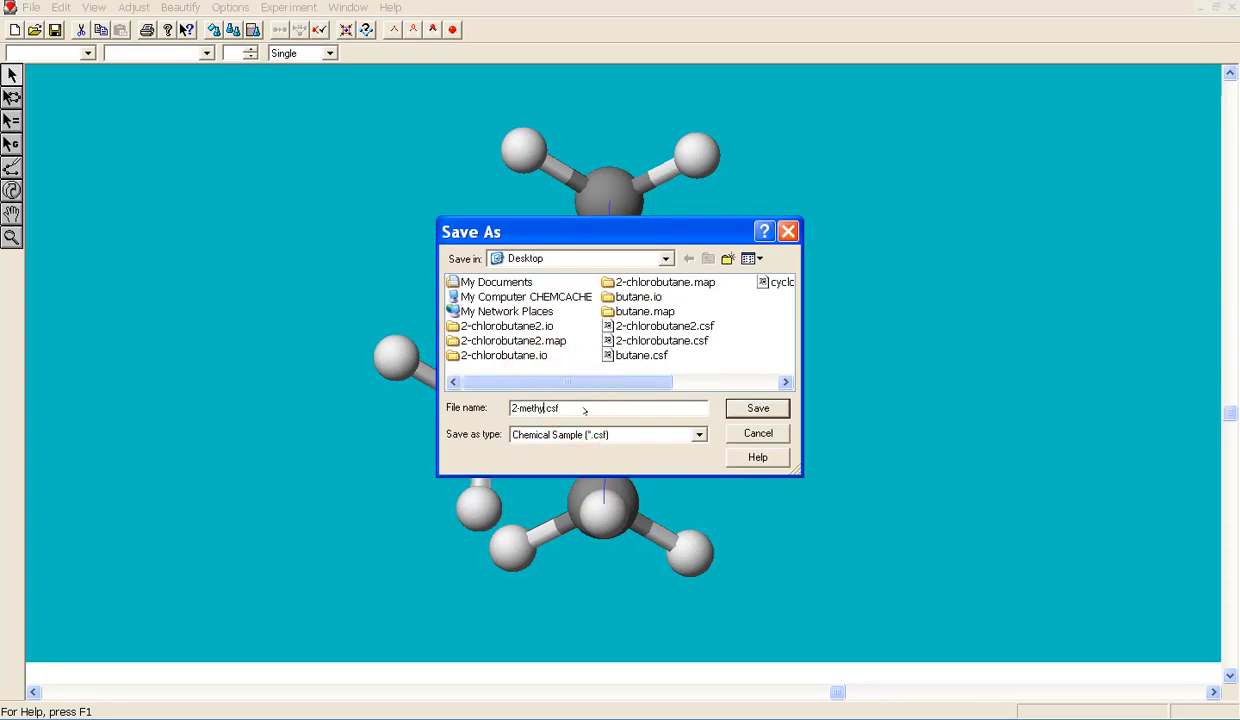
click(745, 410)
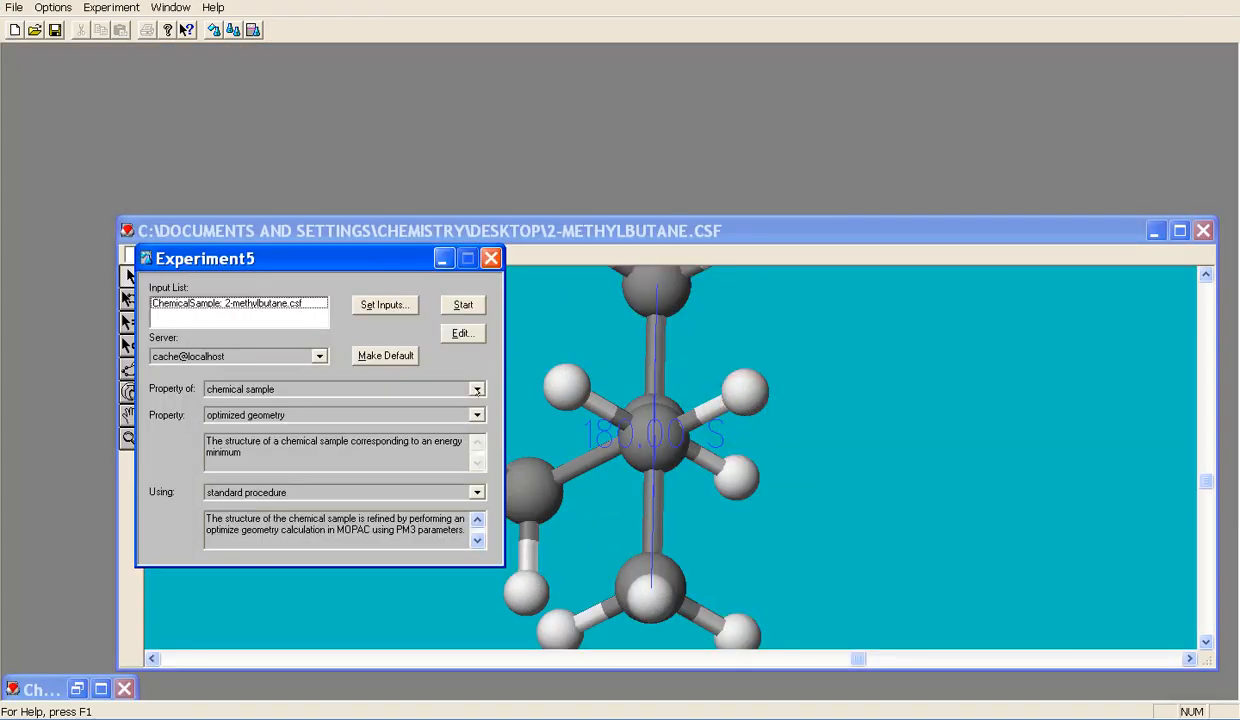
Set the experiment to compute the optimized map of chemical sample conformations with the fastest procedure, and start it.
click(476, 390)
click(378, 440)
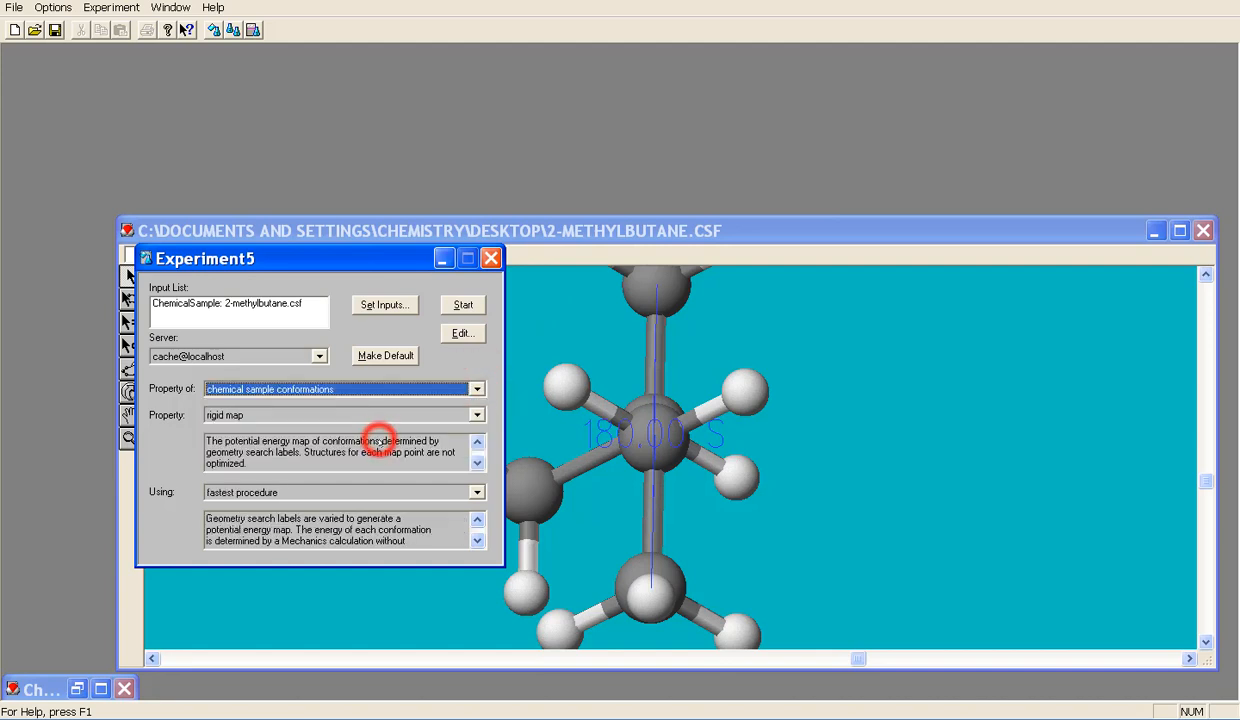
click(476, 414)
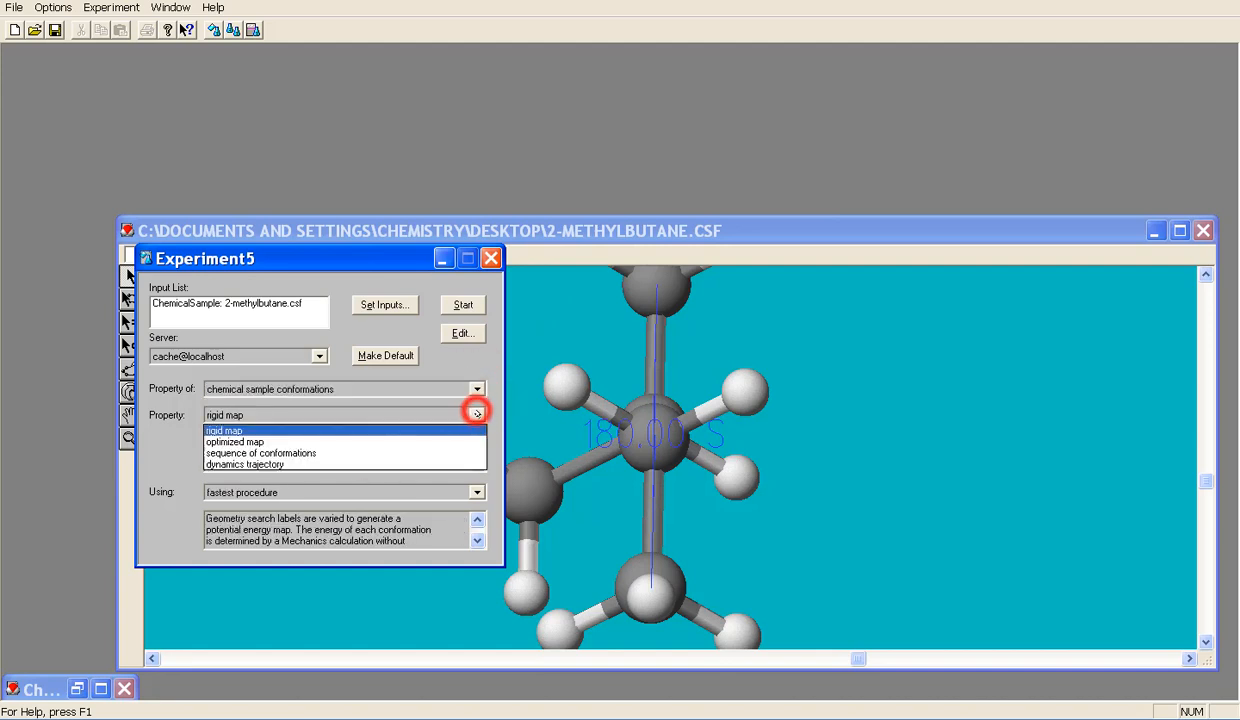
click(380, 441)
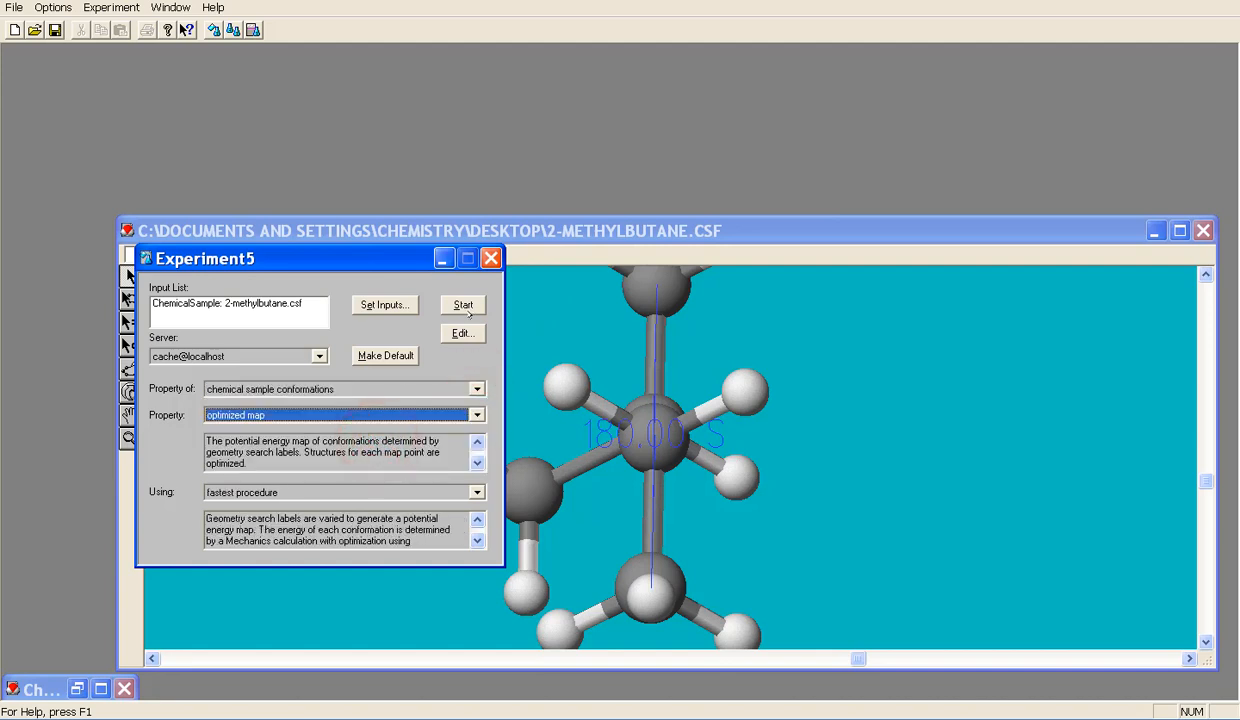
click(463, 305)
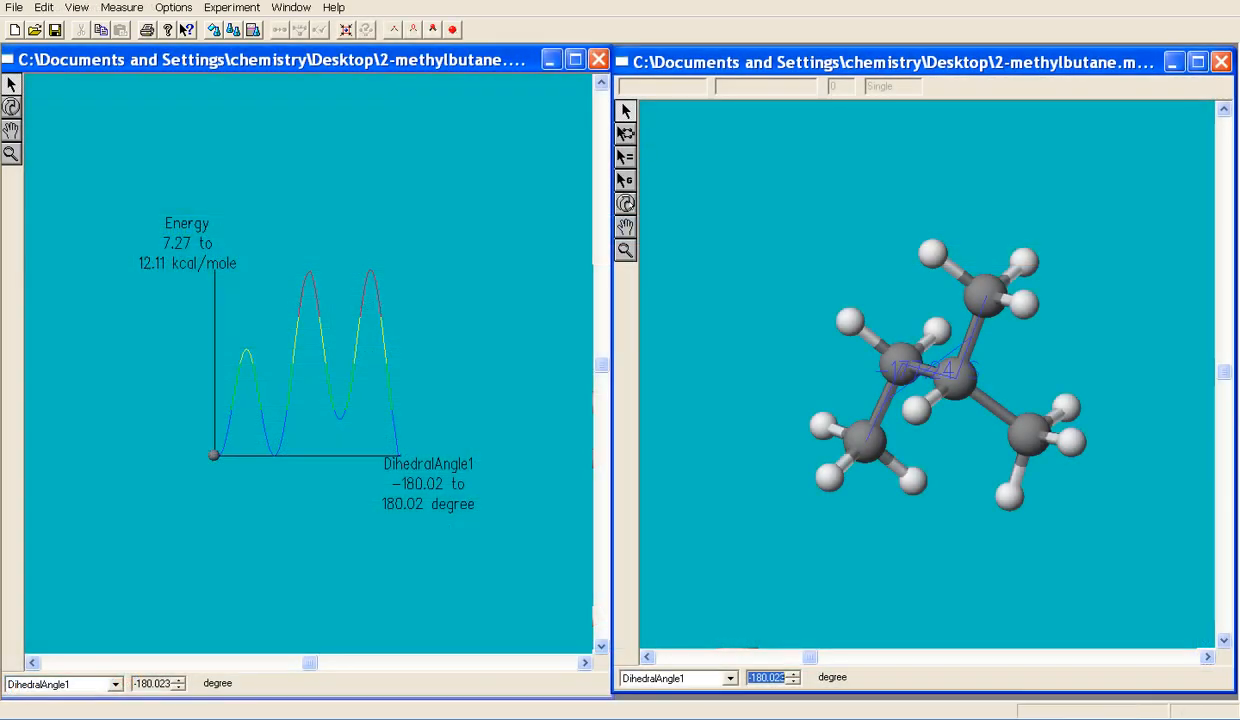
Orient the mapped 2-methylbutane as a Newman projection down its central C–C bond, and switch the energy map's value readout to Energy.
click(626, 204)
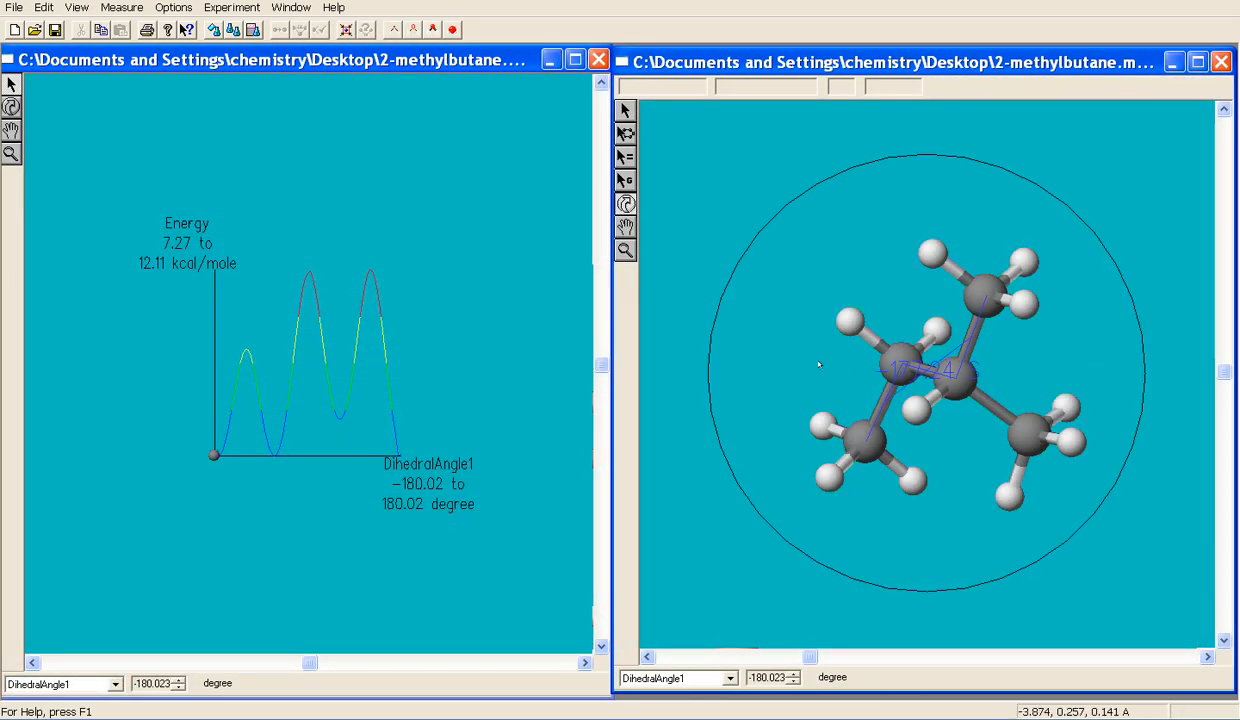
drag(765, 358, 835, 365)
drag(728, 354, 944, 372)
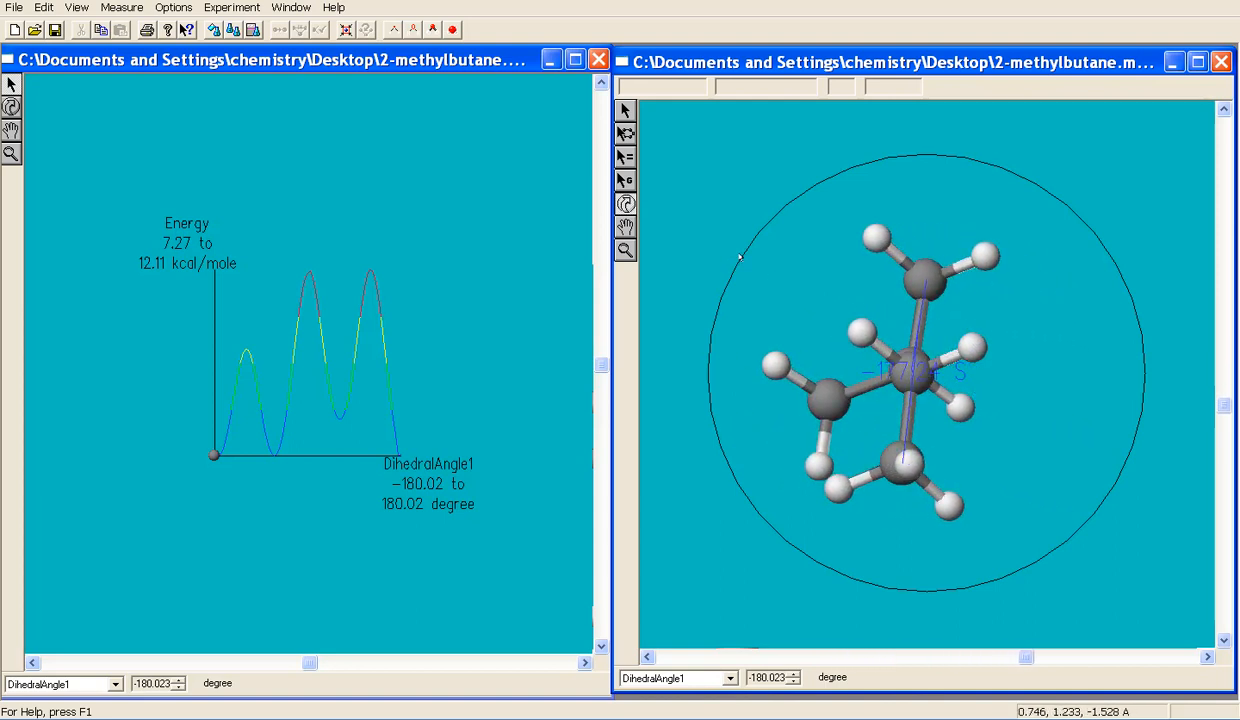
drag(740, 258, 706, 275)
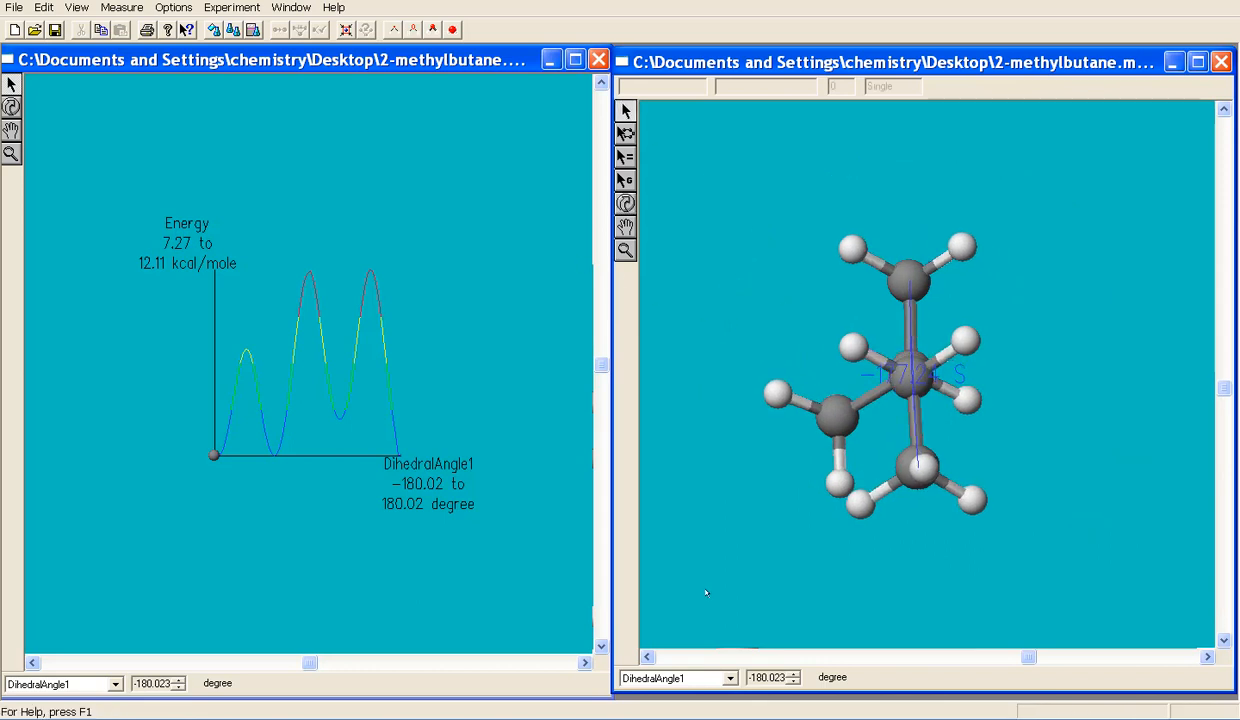
click(115, 684)
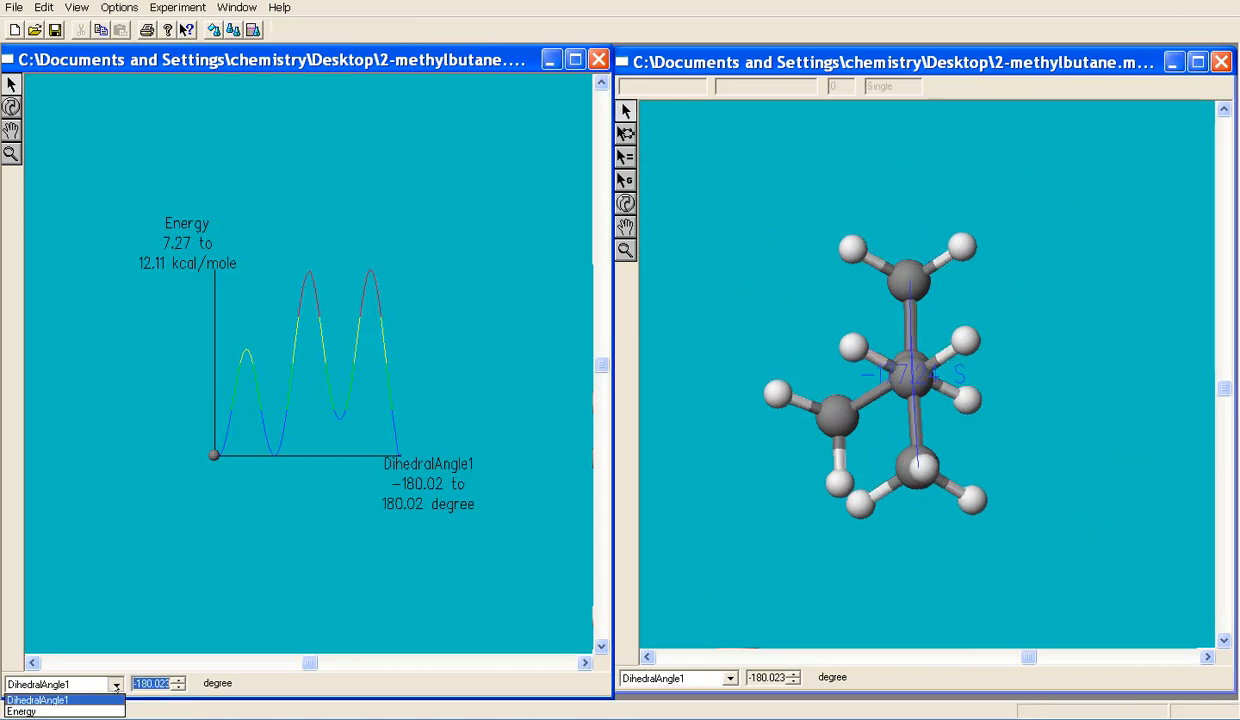
click(74, 712)
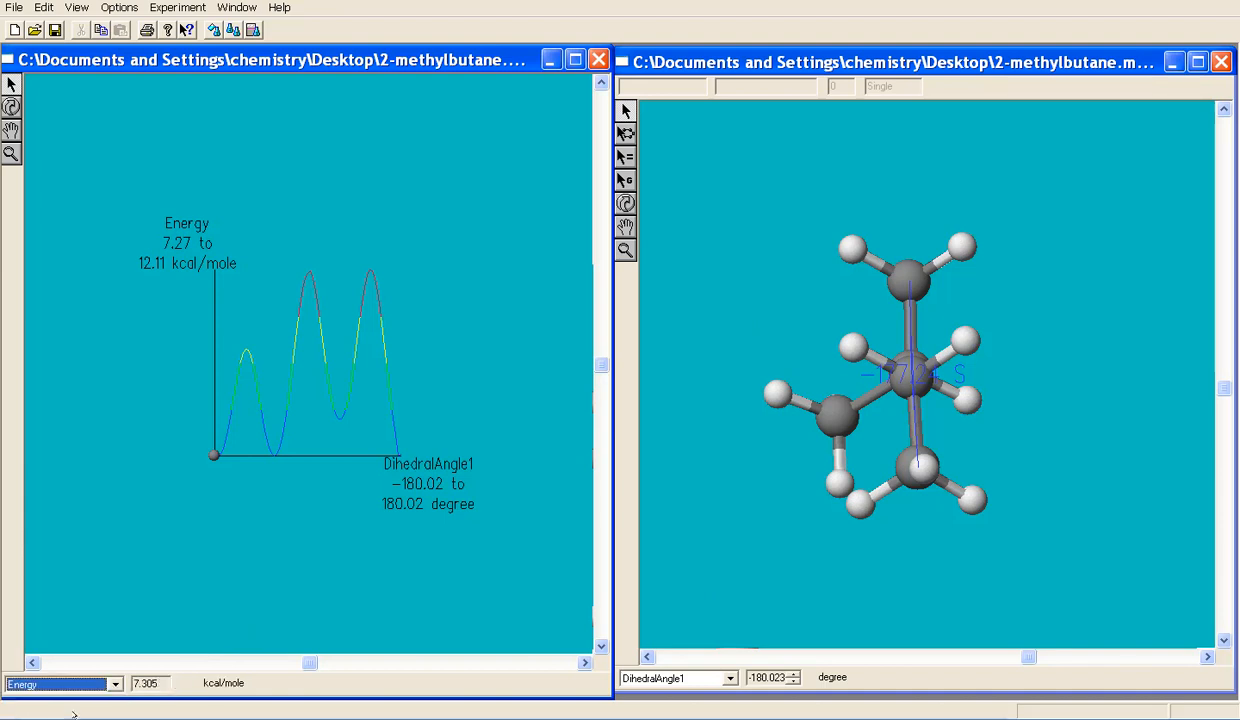